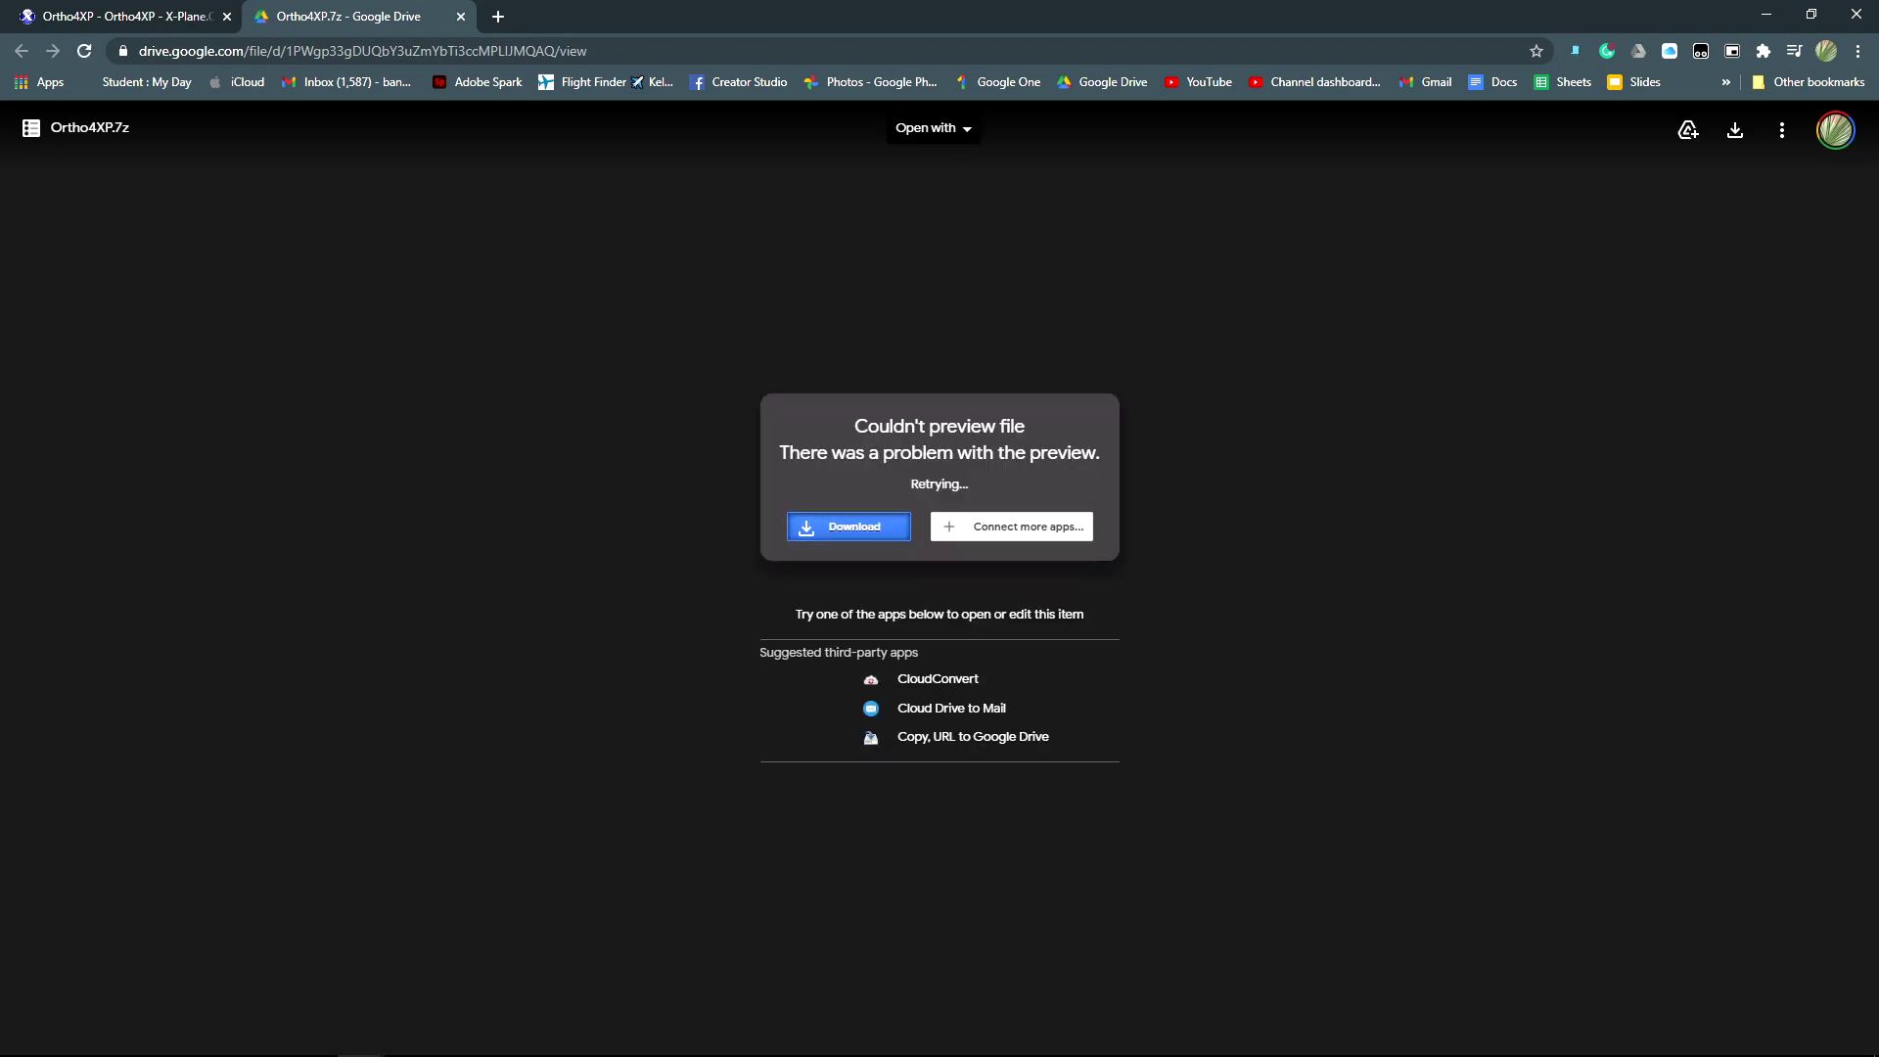
Step: Download the Ortho4XP.7z archive from Google Drive, continuing without the virus scan
left_click(847, 526)
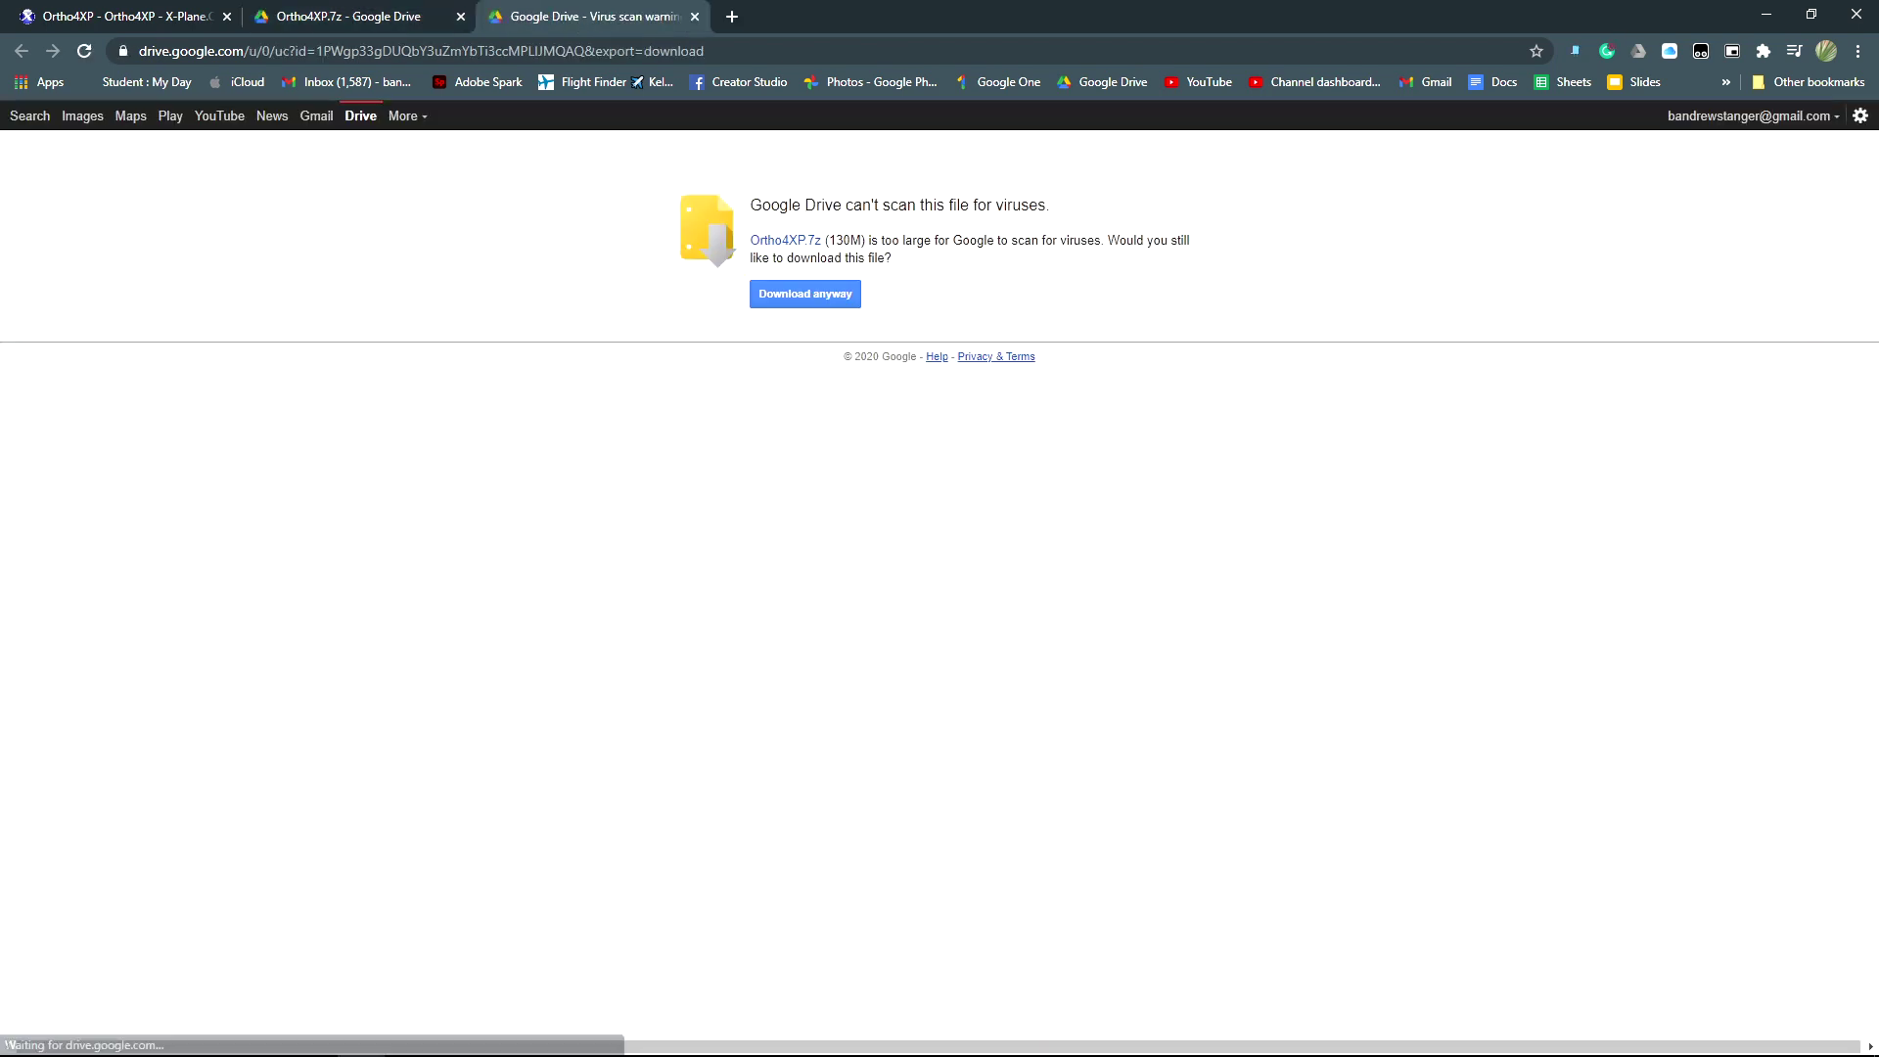
left_click(804, 294)
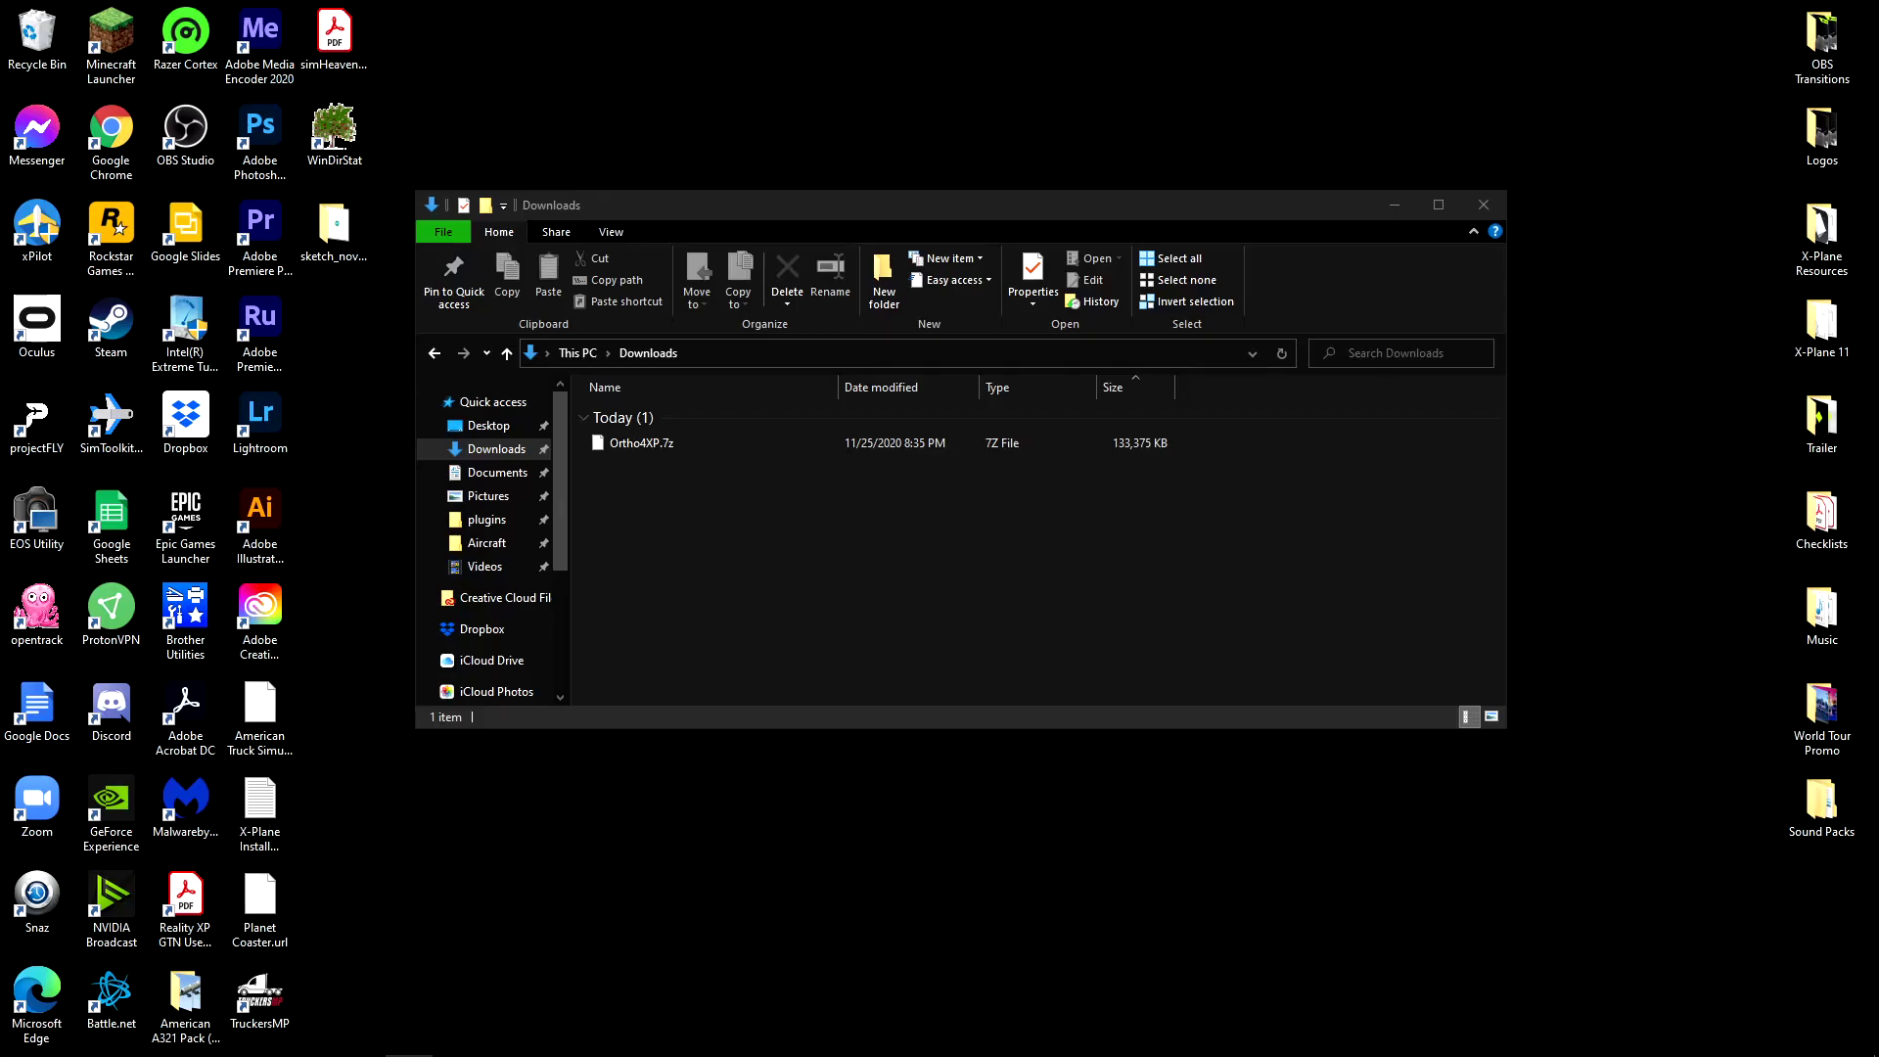
Step: Switch to File Explorer and extract Ortho4XP.7z directly into the Downloads folder with 7-Zip
right_click(771, 443)
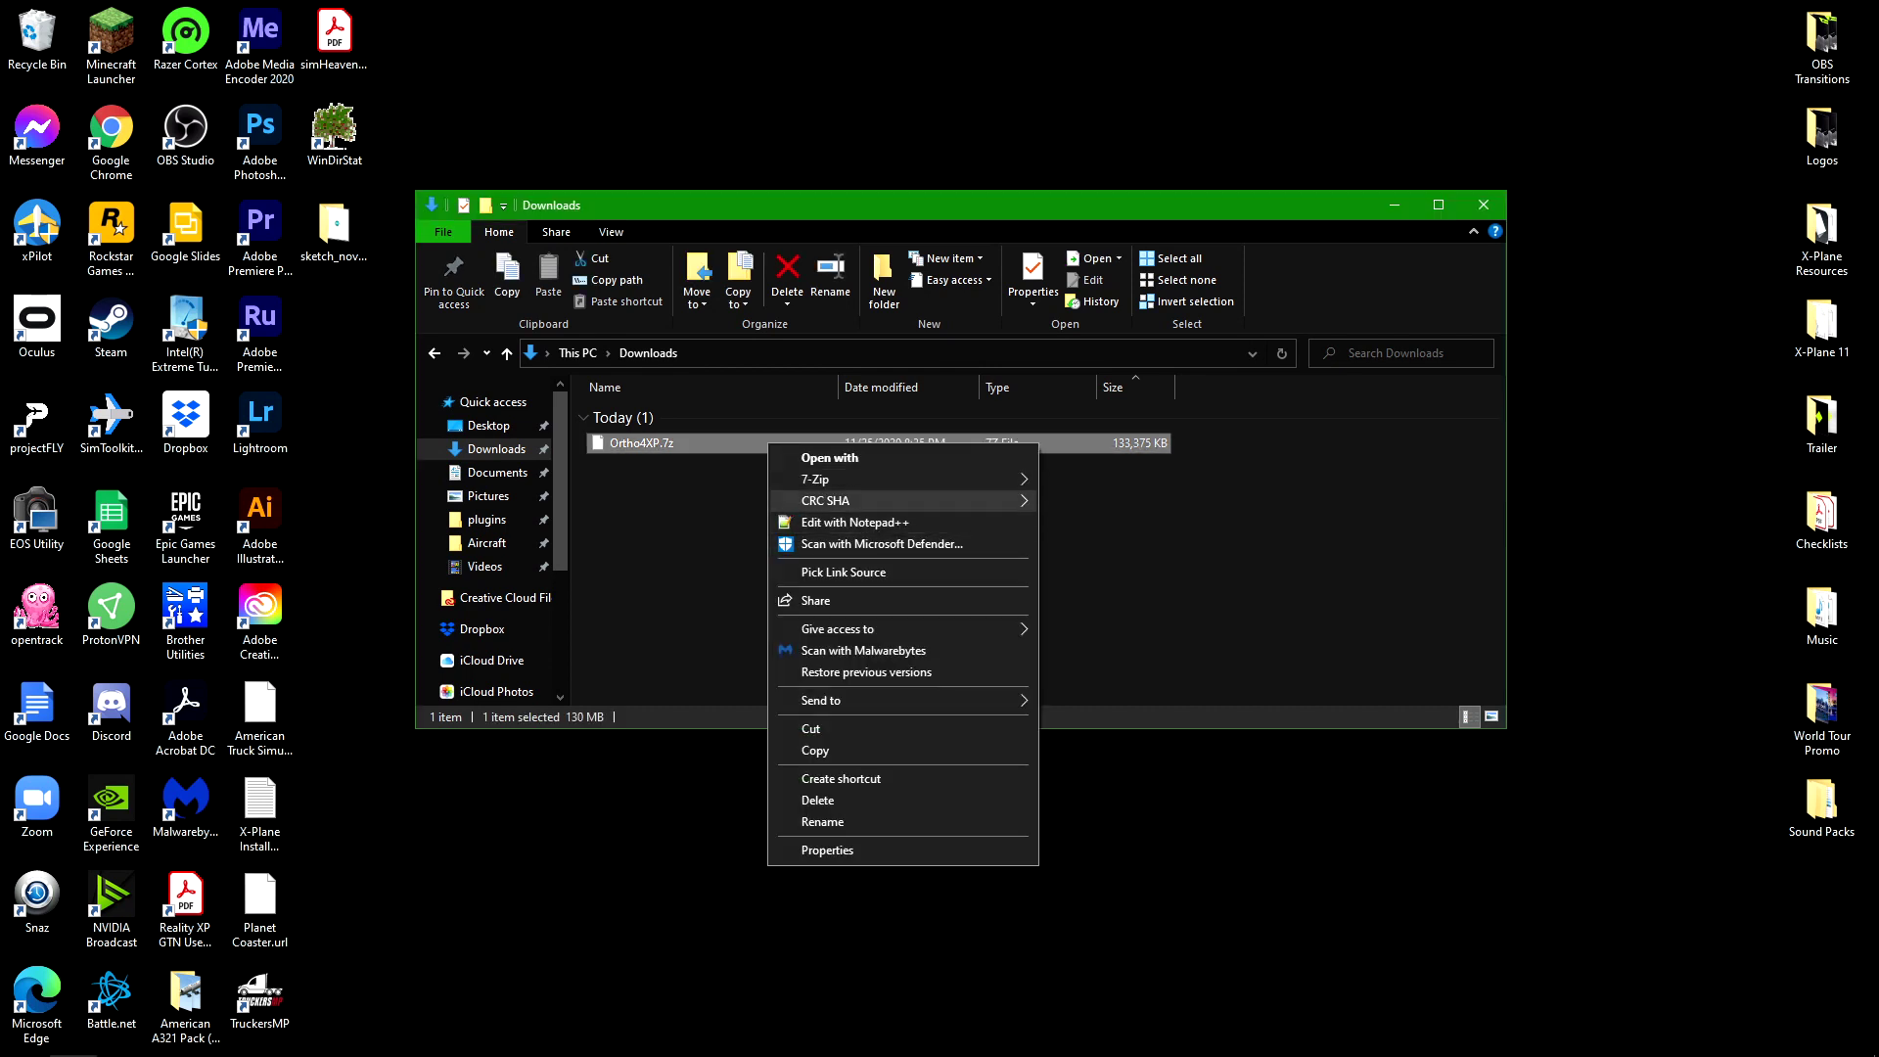
mouse_move(815, 478)
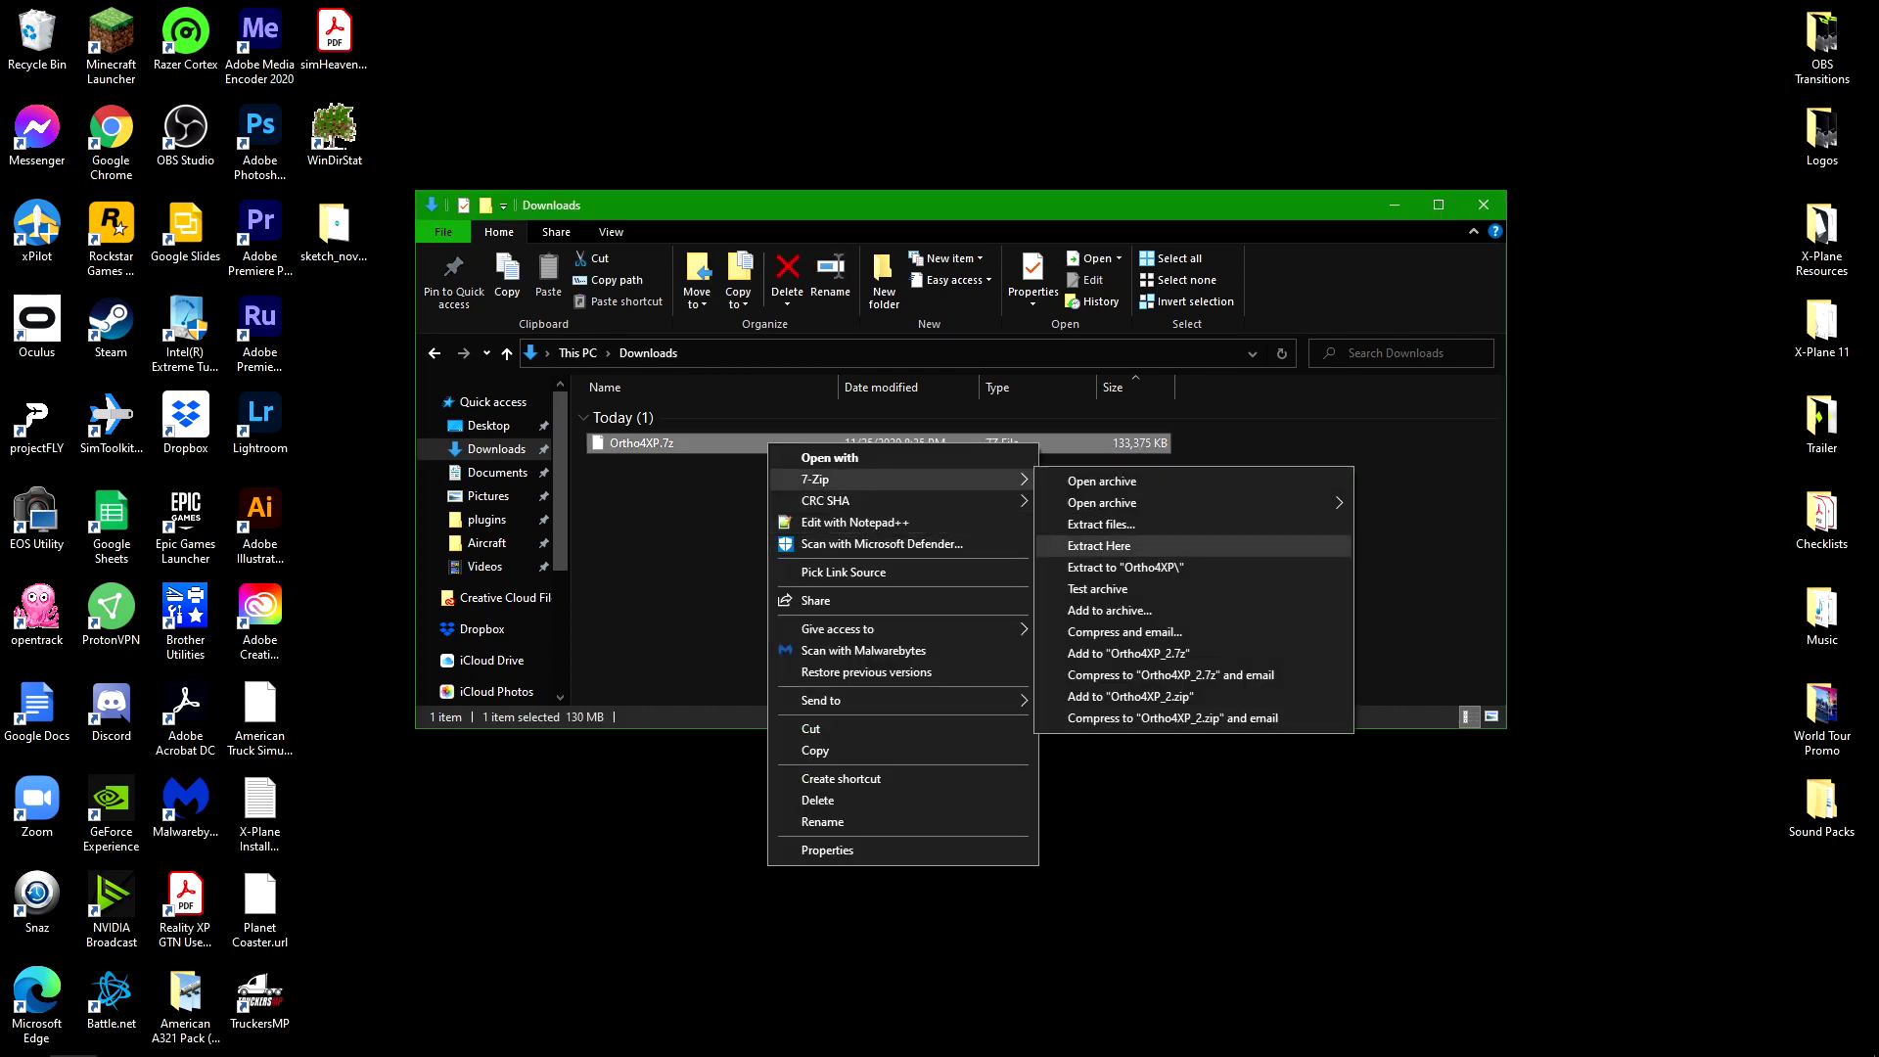
left_click(1099, 545)
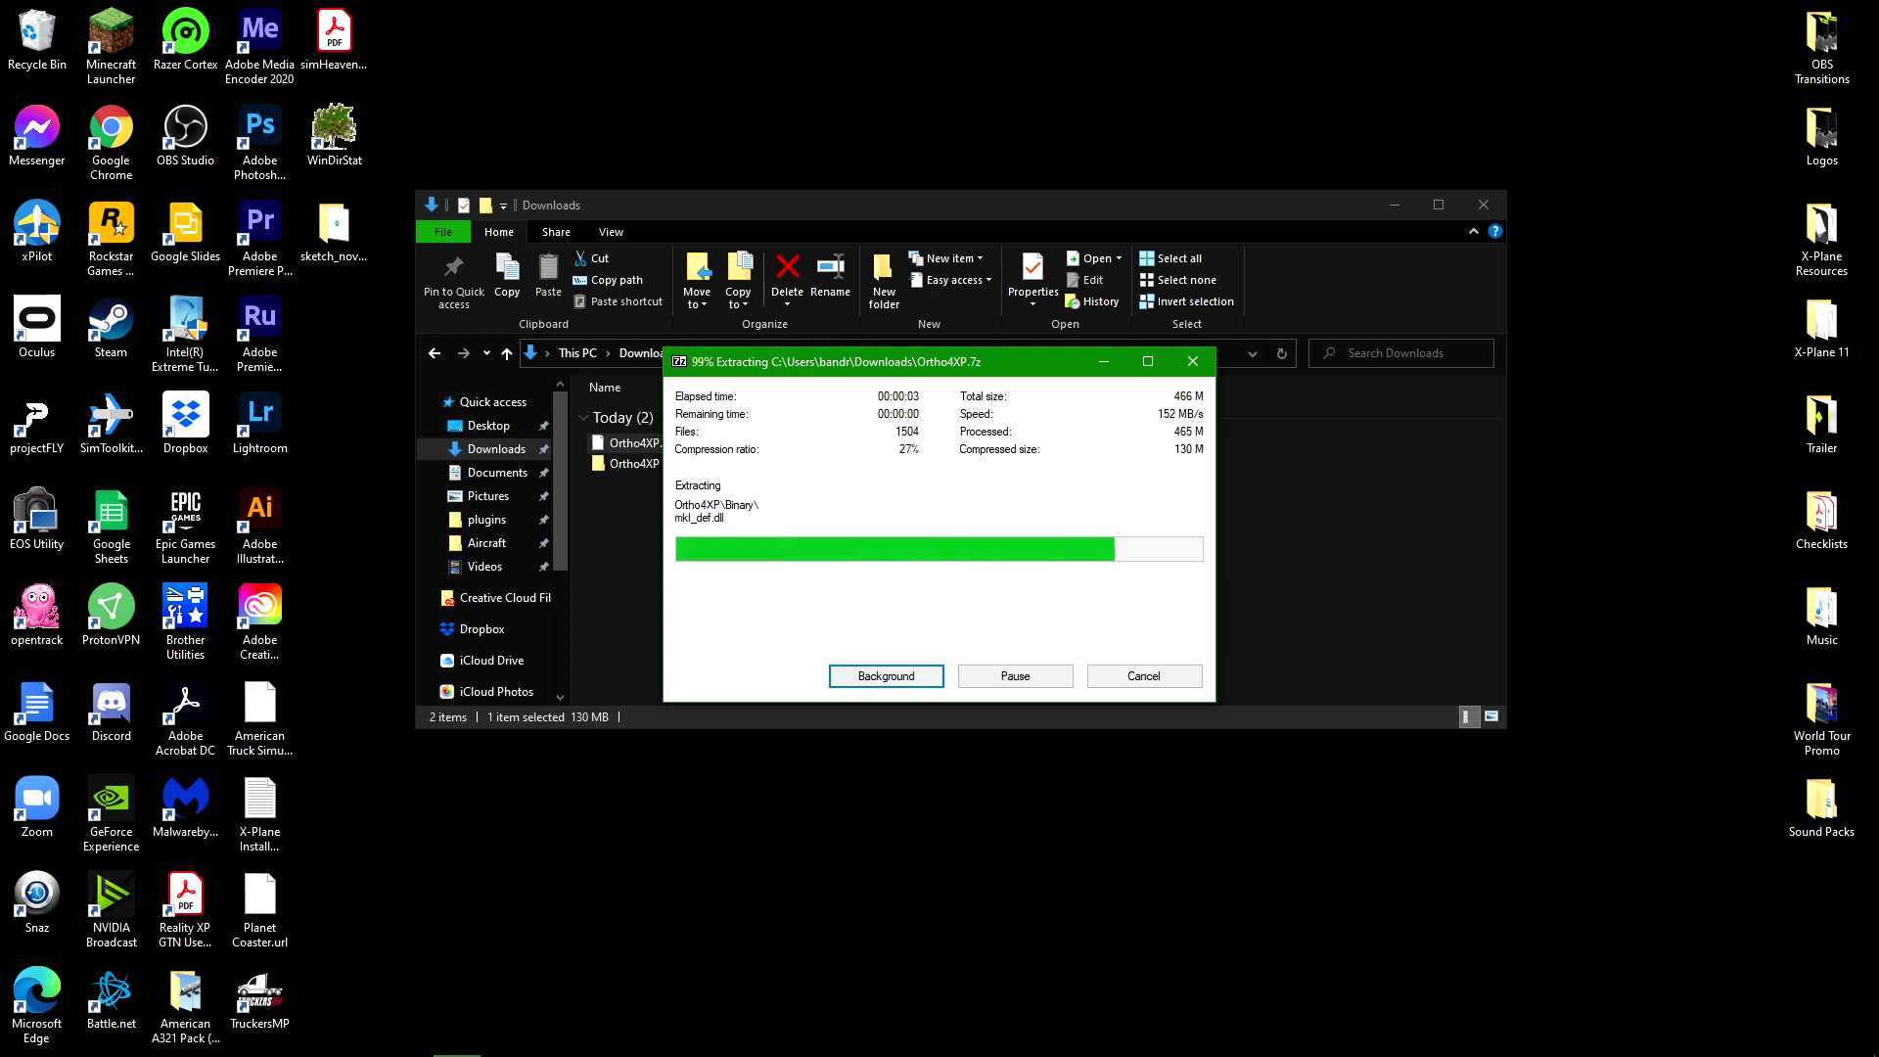
double_click(636, 494)
left_click(435, 353)
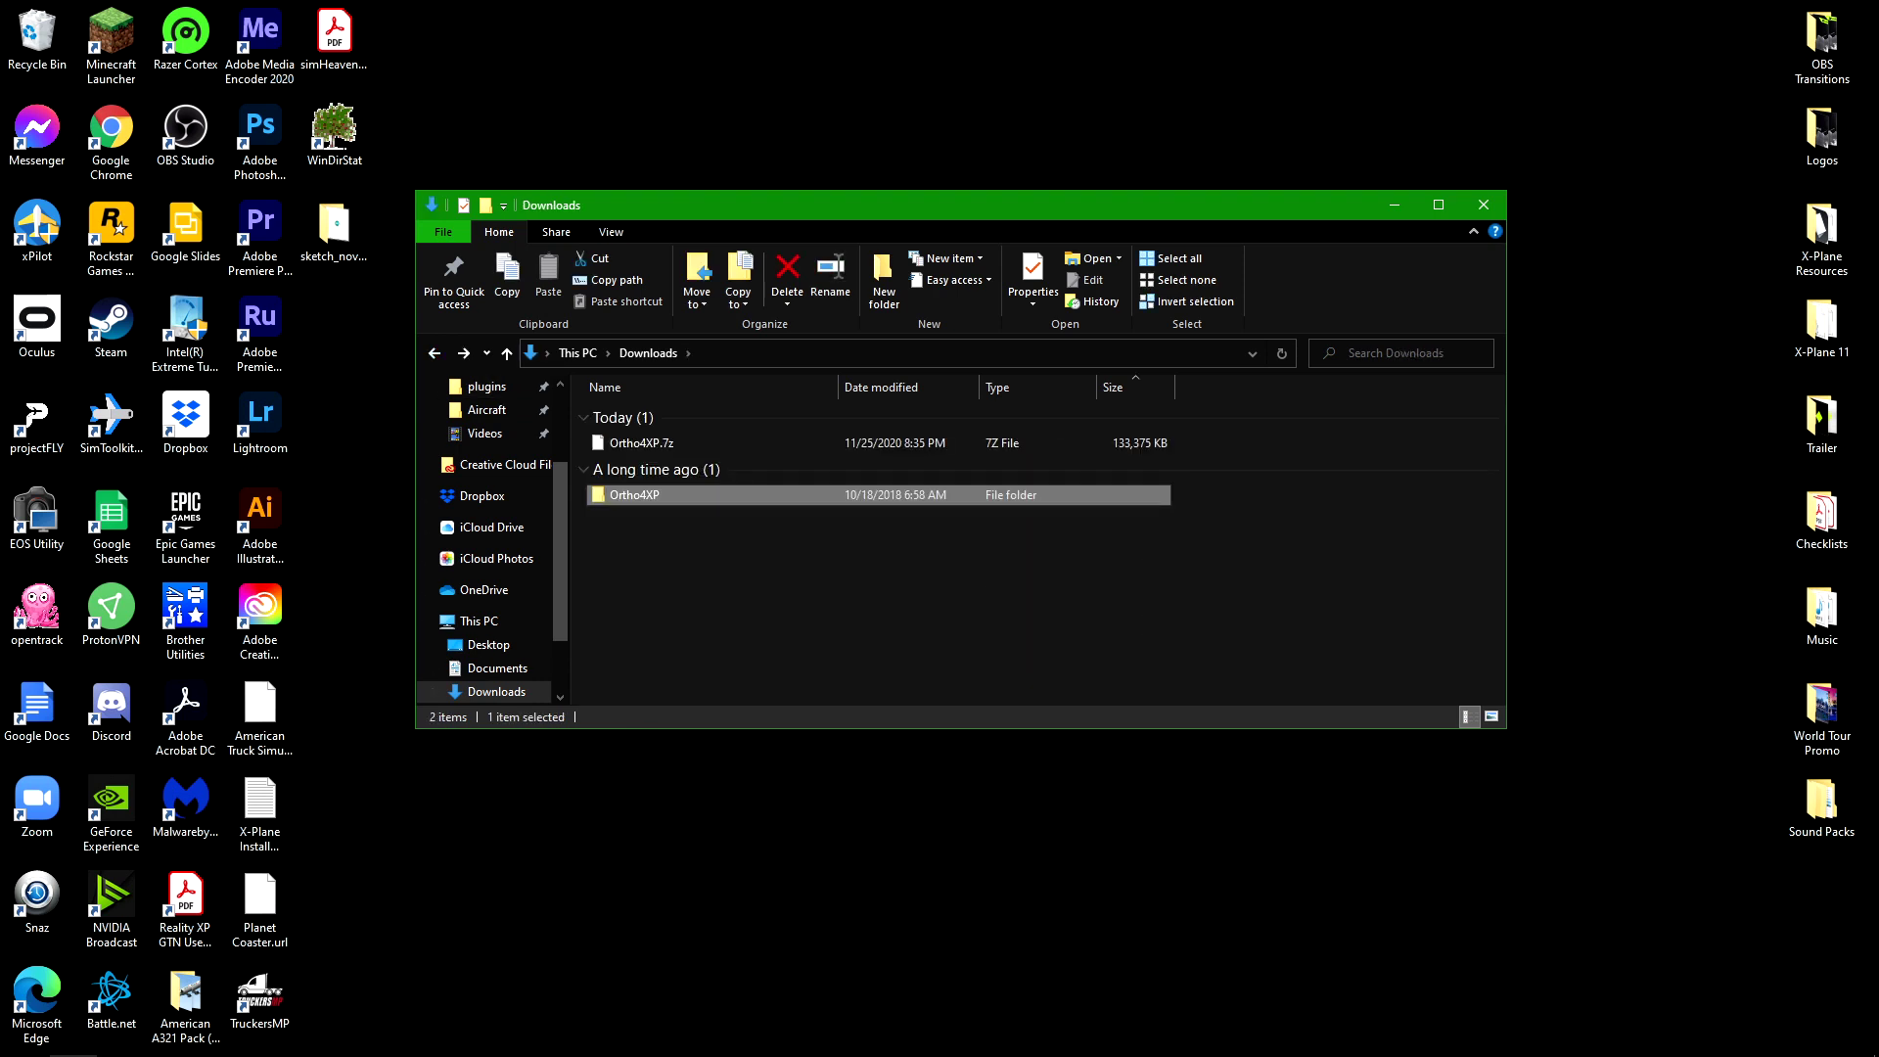
Step: Move the extracted Ortho4XP folder from Downloads to the desktop and open it there
left_click_drag(636, 495, 781, 327)
left_click(1483, 205)
double_click(780, 327)
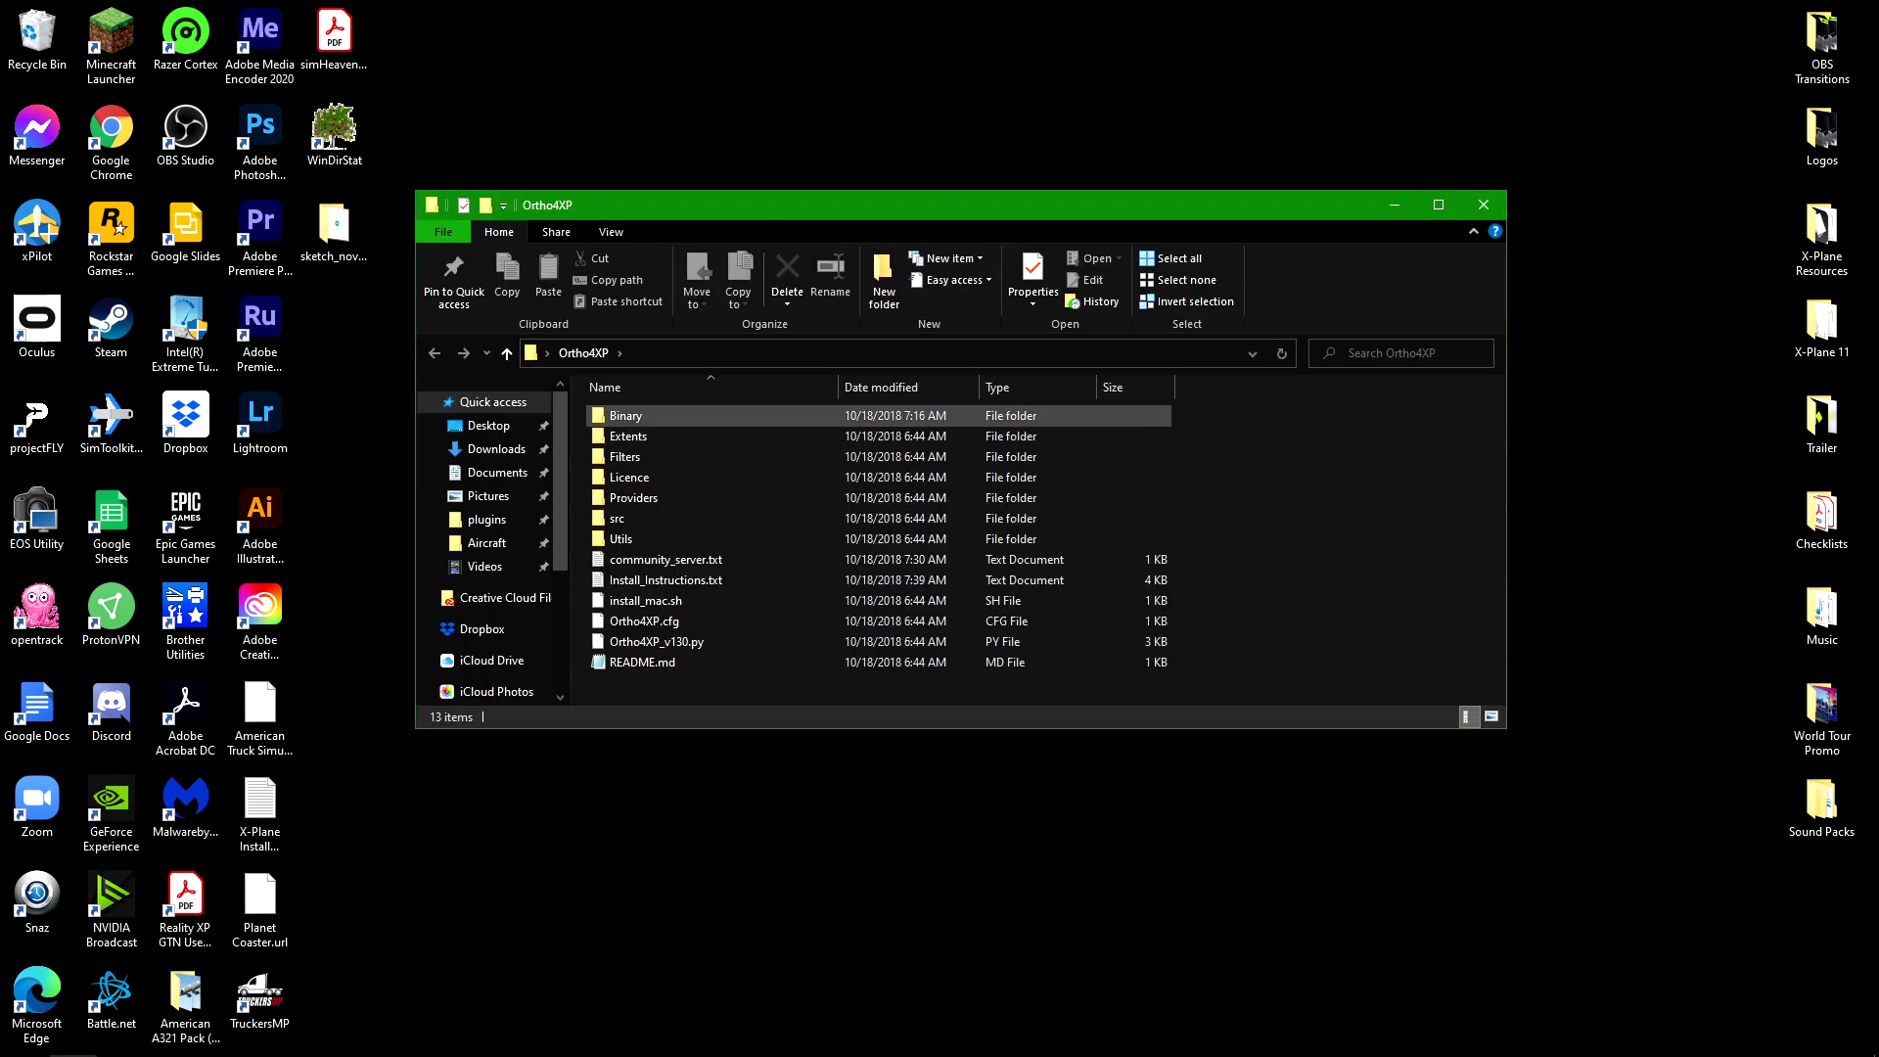
Step: Create a shortcut to Ortho4XP_v130.exe in the Binary subfolder of Ortho4XP
double_click(665, 415)
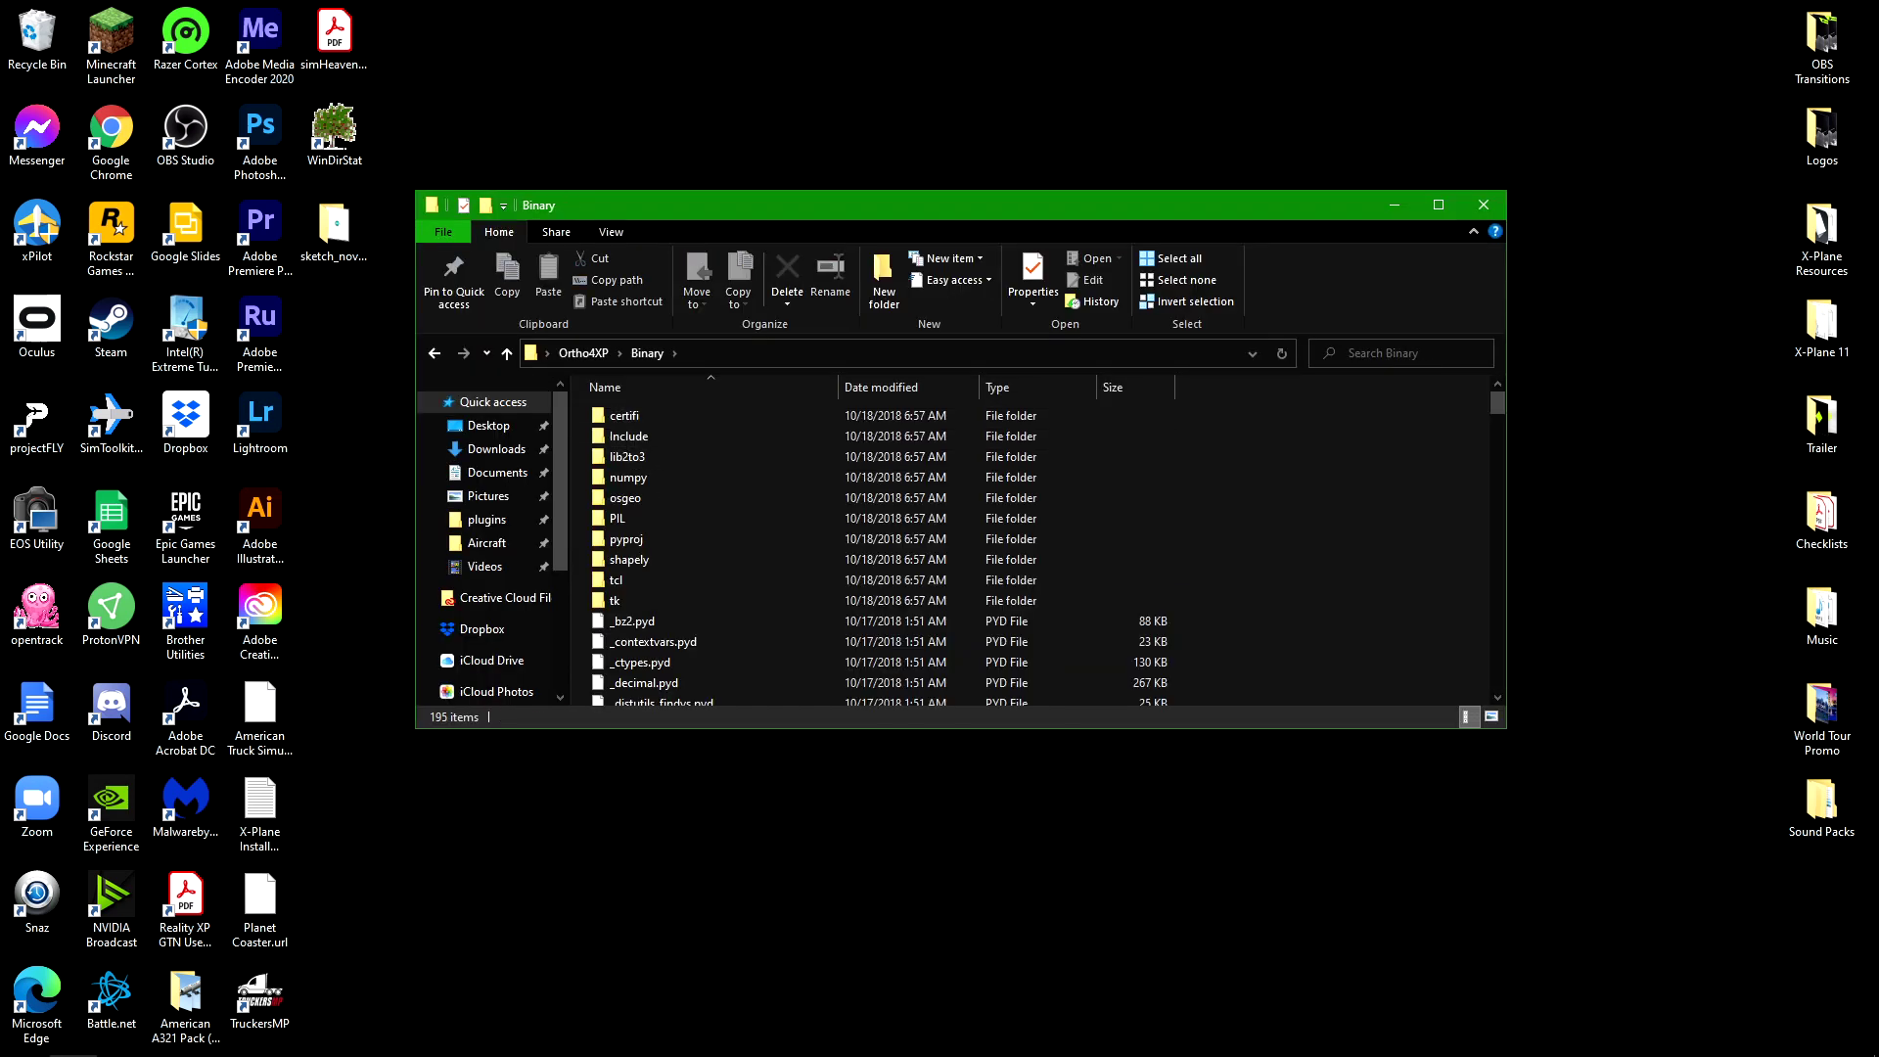
left_click(1439, 205)
scroll(391, 445, "down", 13)
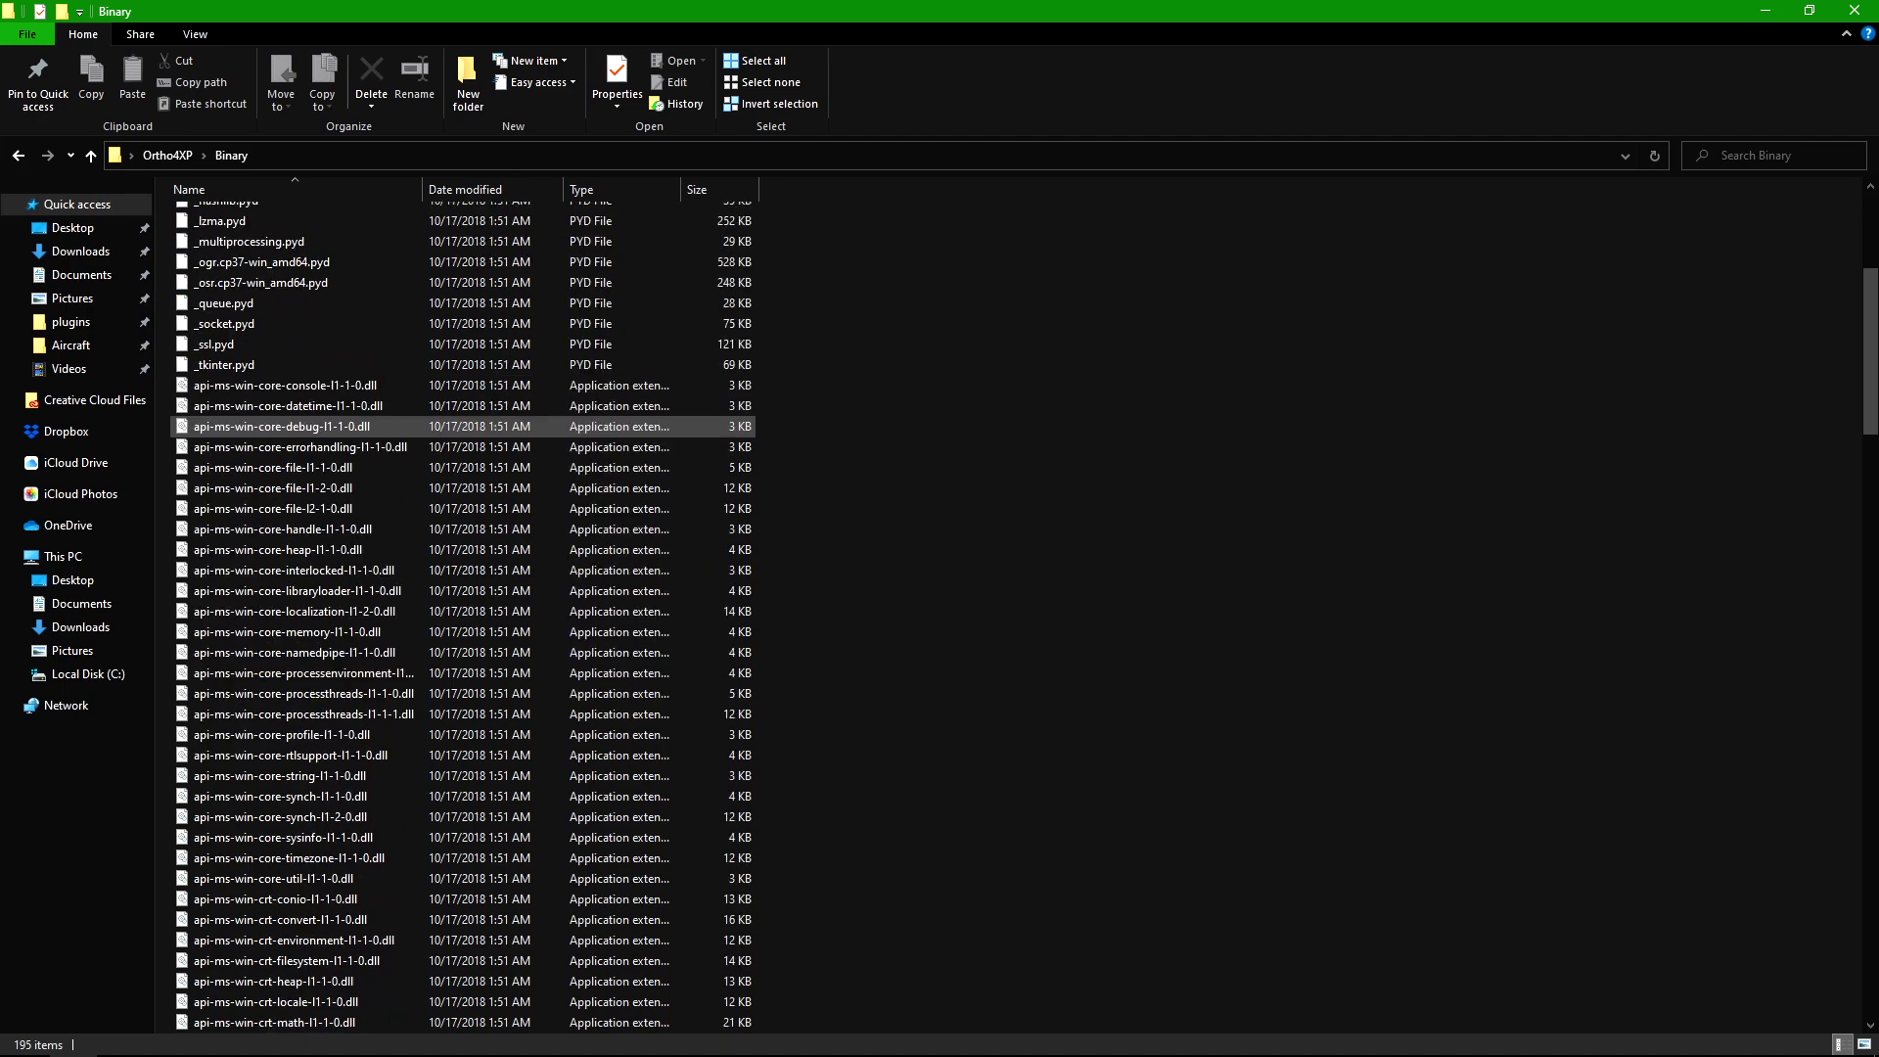
scroll(293, 713, "down", 8)
scroll(308, 712, "down", 16)
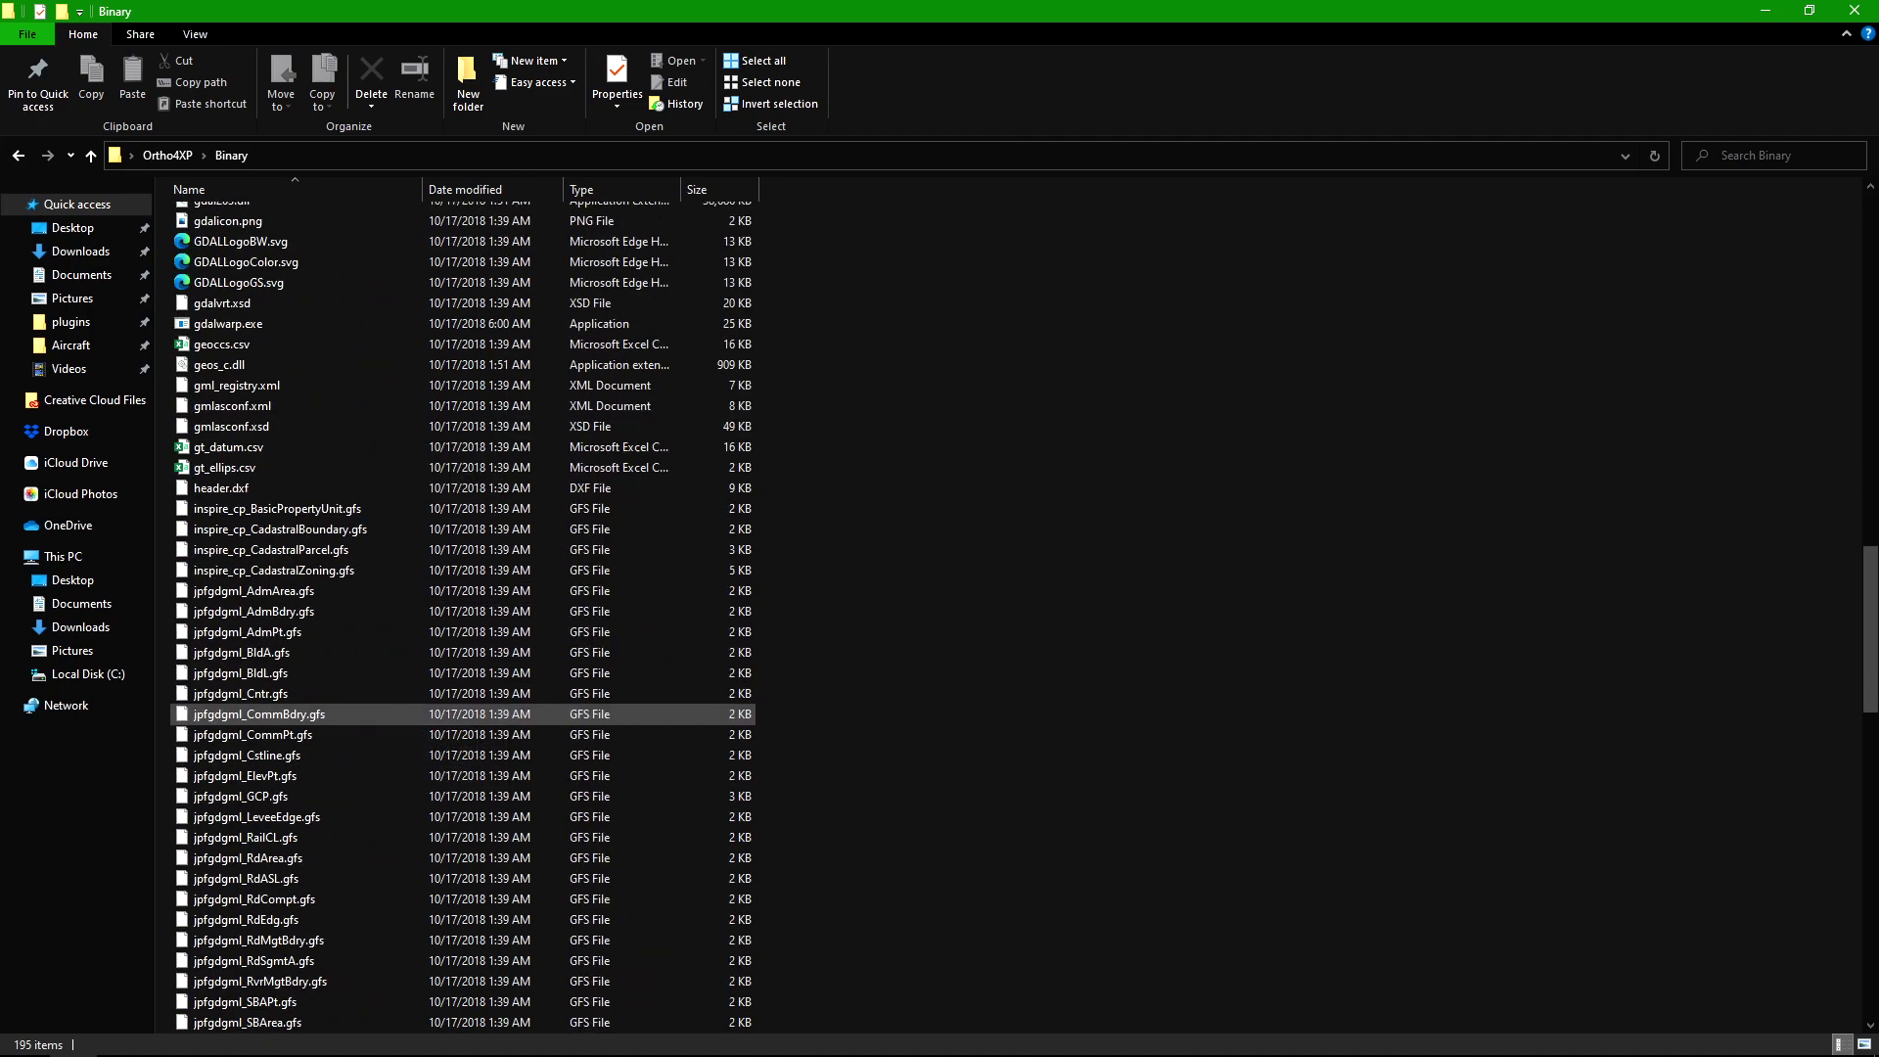
scroll(309, 711, "down", 3)
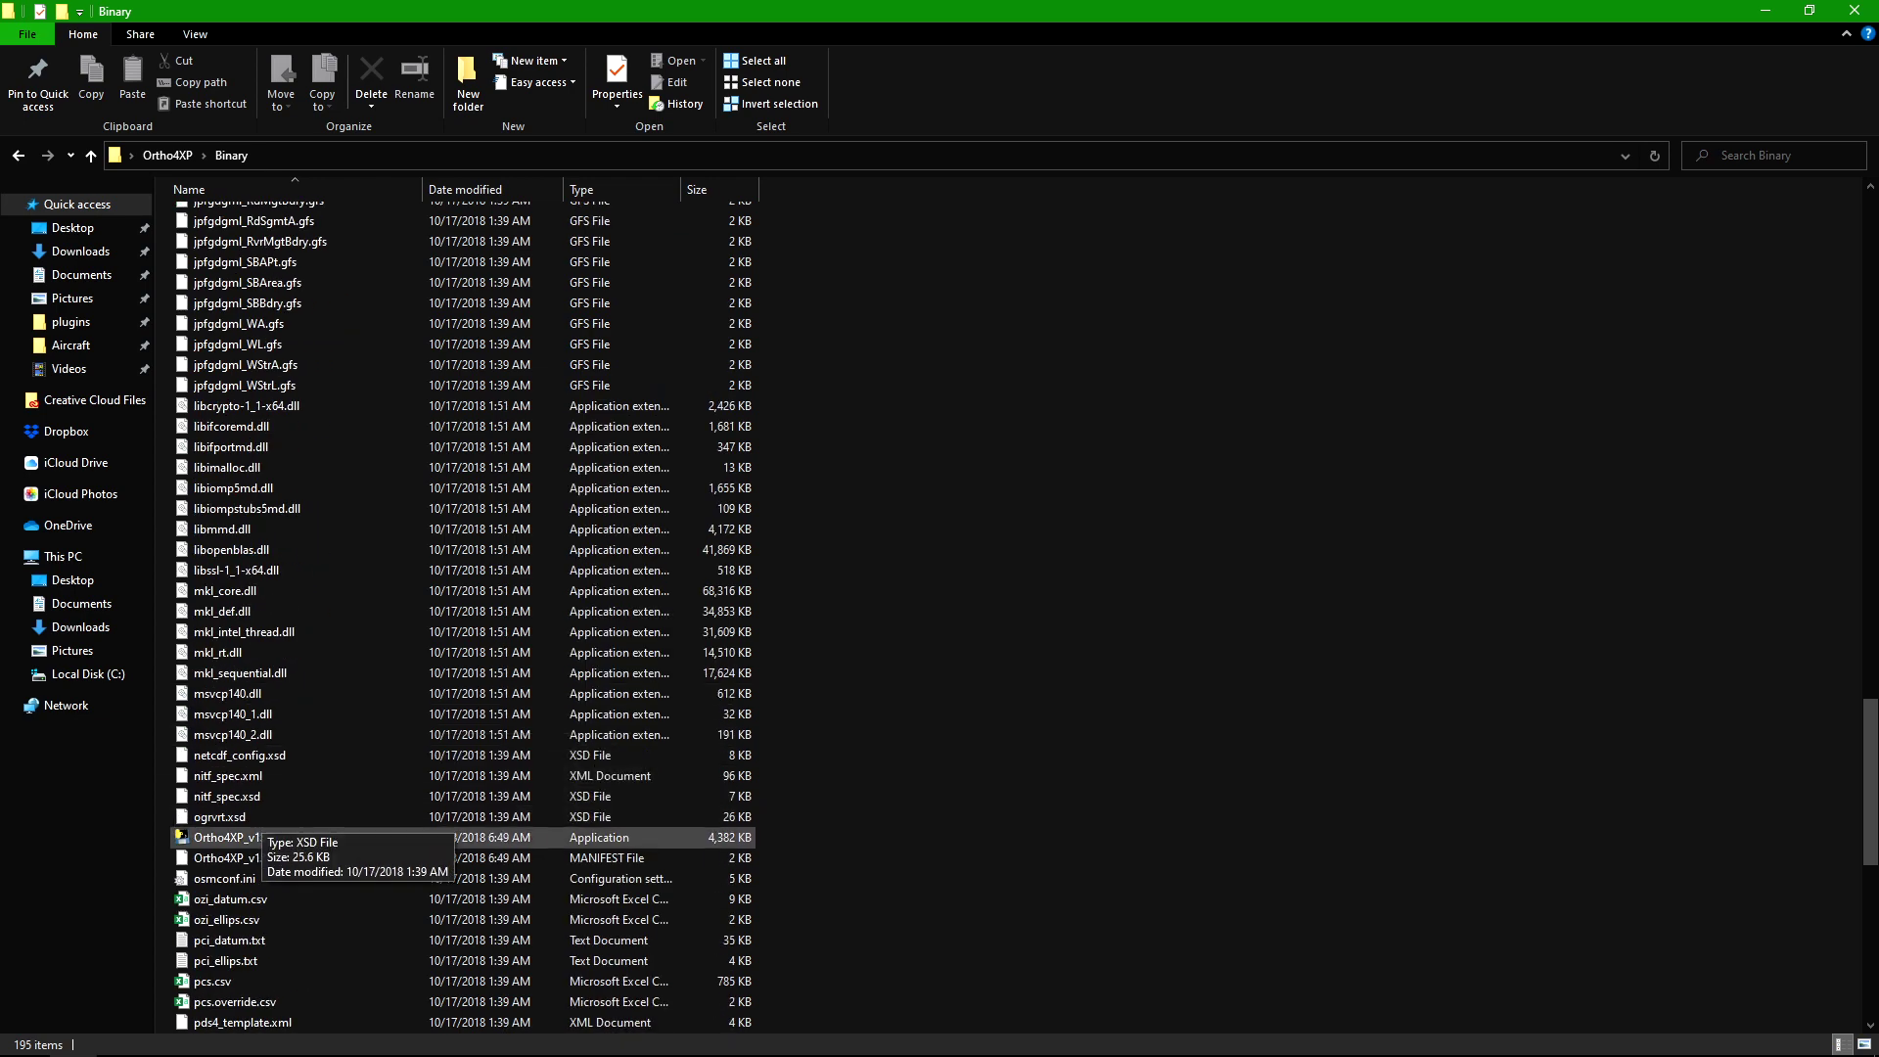
right_click(267, 836)
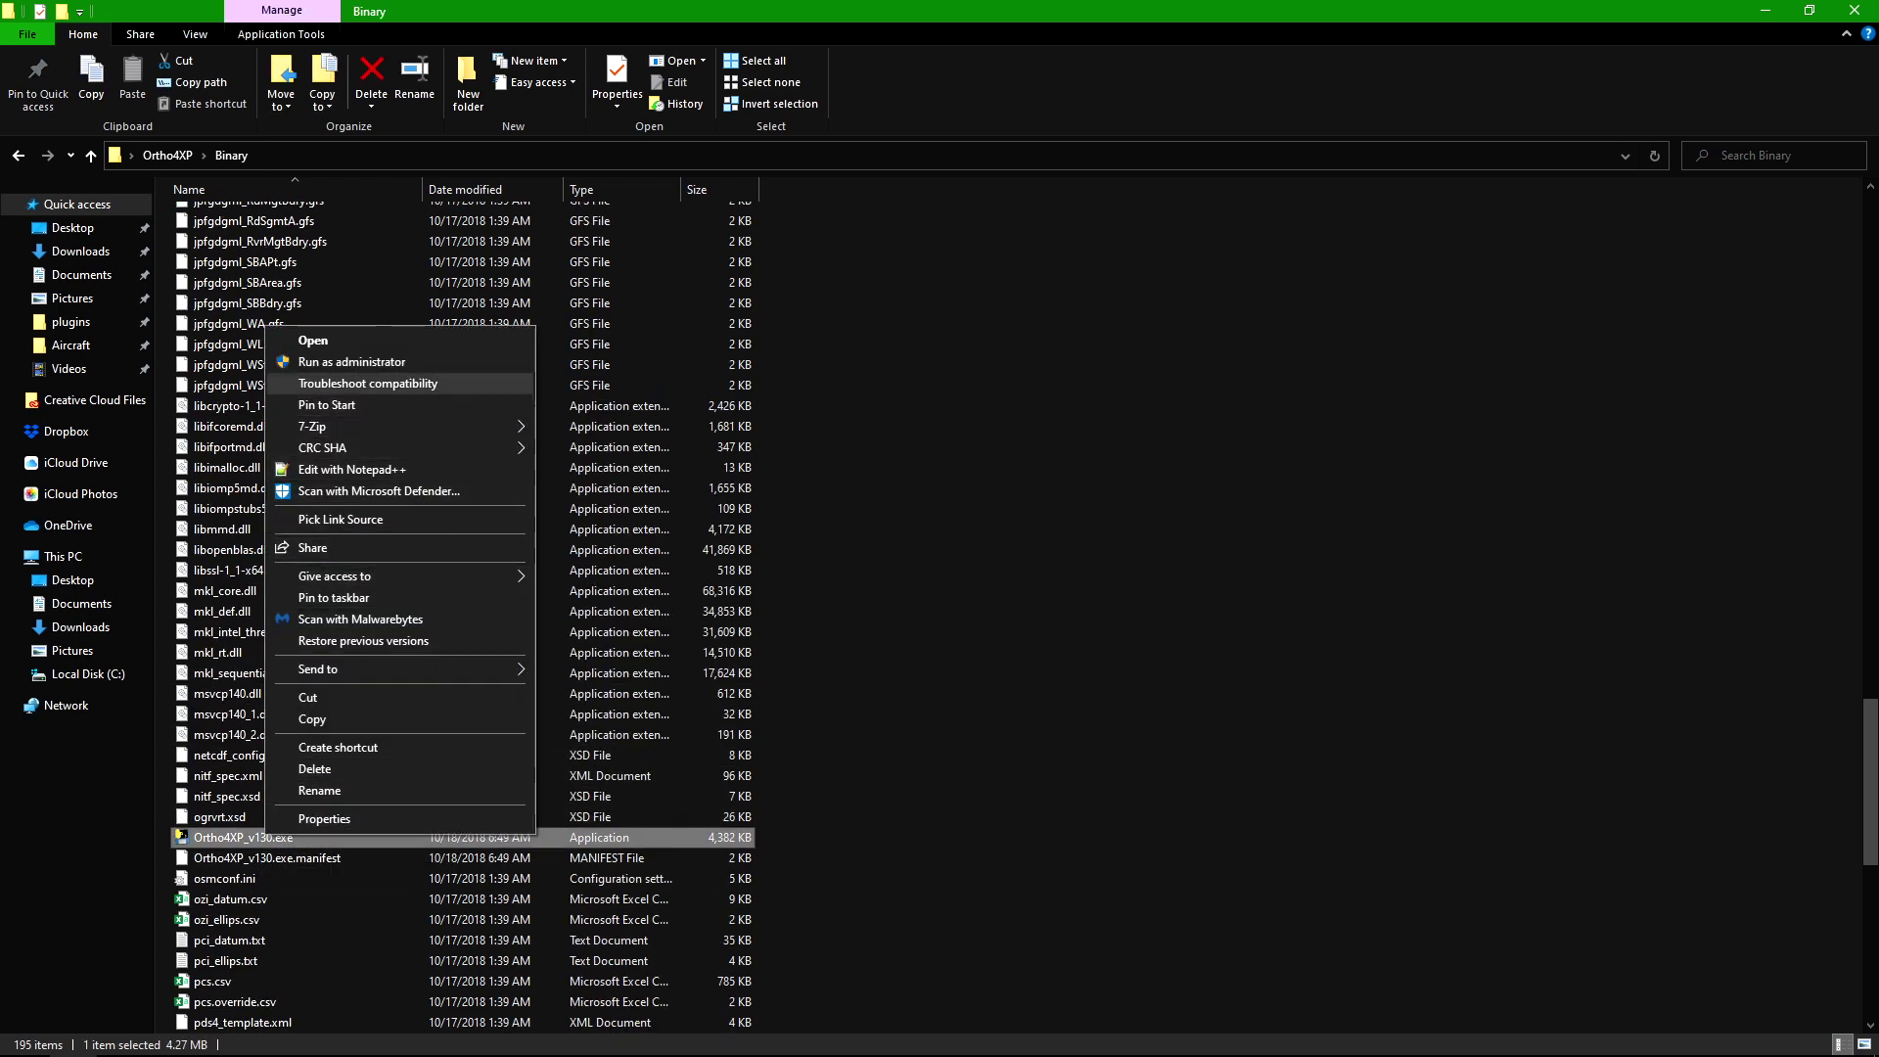
left_click(342, 747)
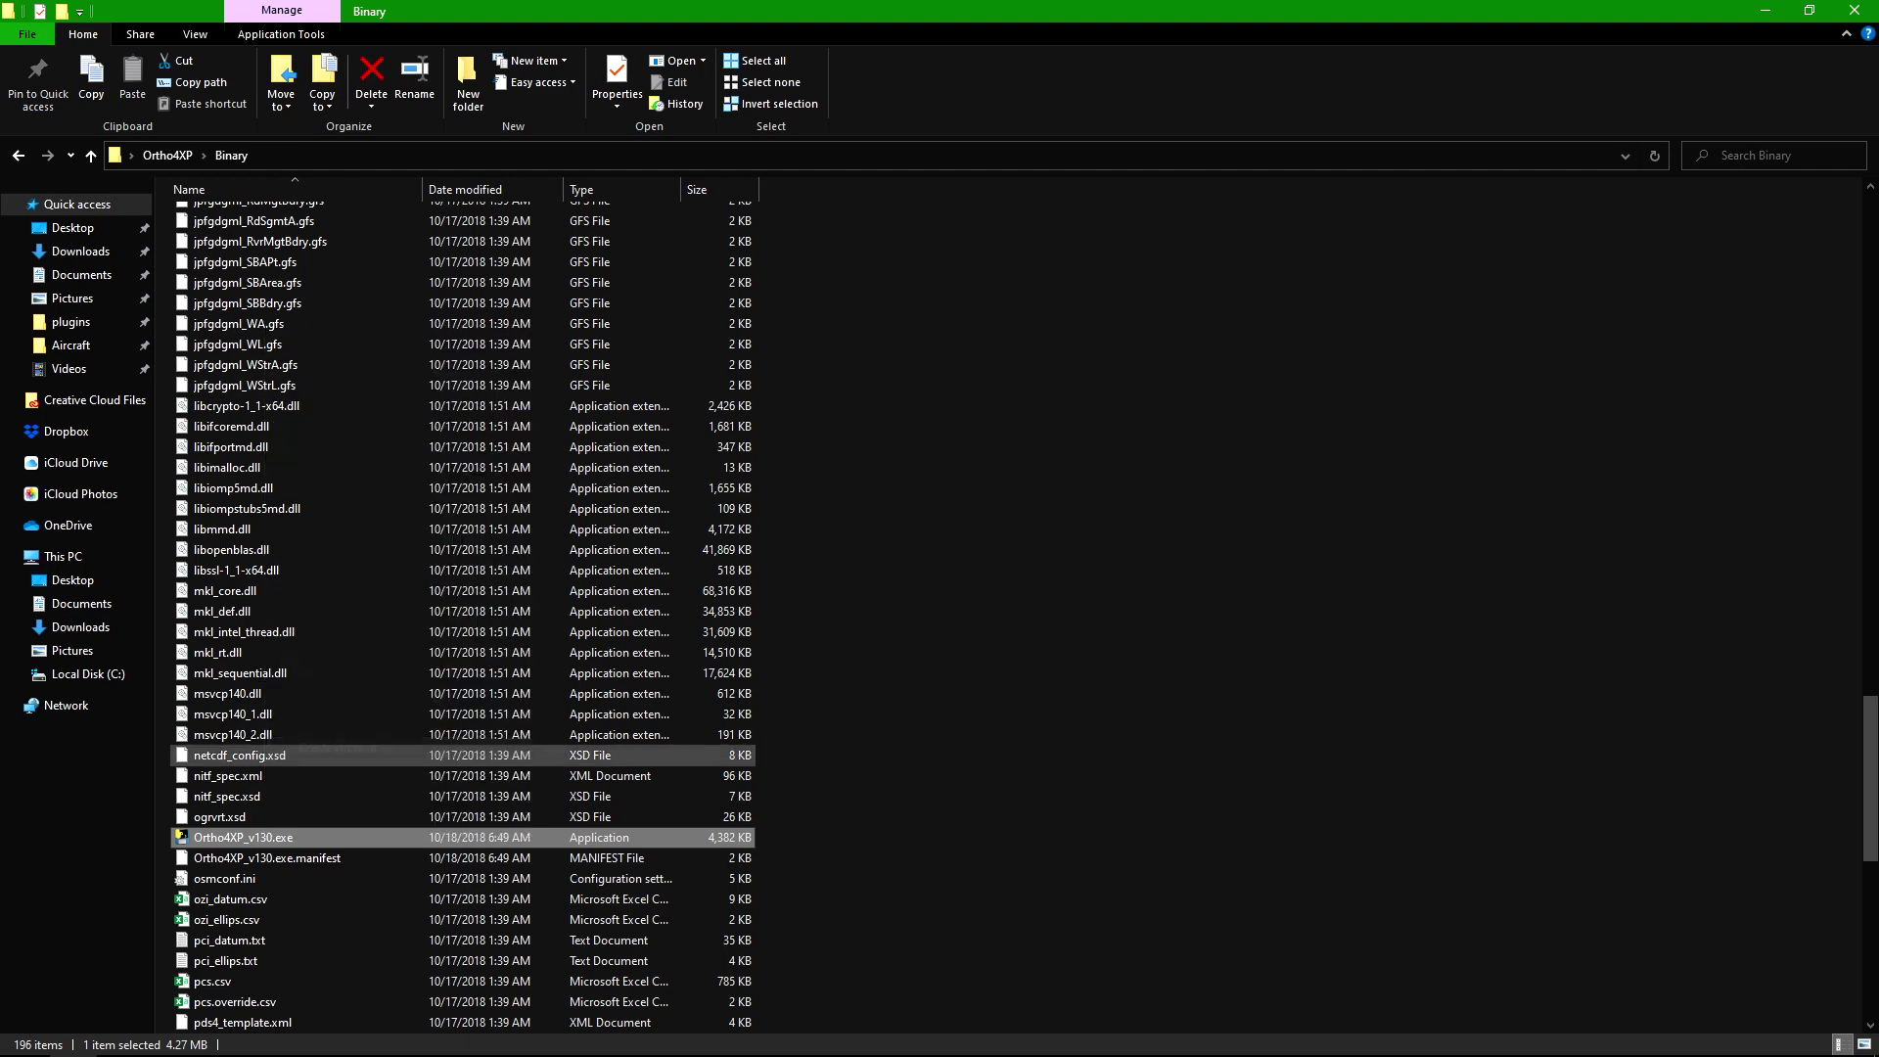
Step: Move the new Ortho4XP_v130.exe shortcut from the Binary folder to the desktop and close the folder window
left_click_drag(665, 12, 967, 120)
scroll(930, 470, "down", 10)
scroll(685, 448, "up", 3)
left_click_drag(685, 469, 690, 749)
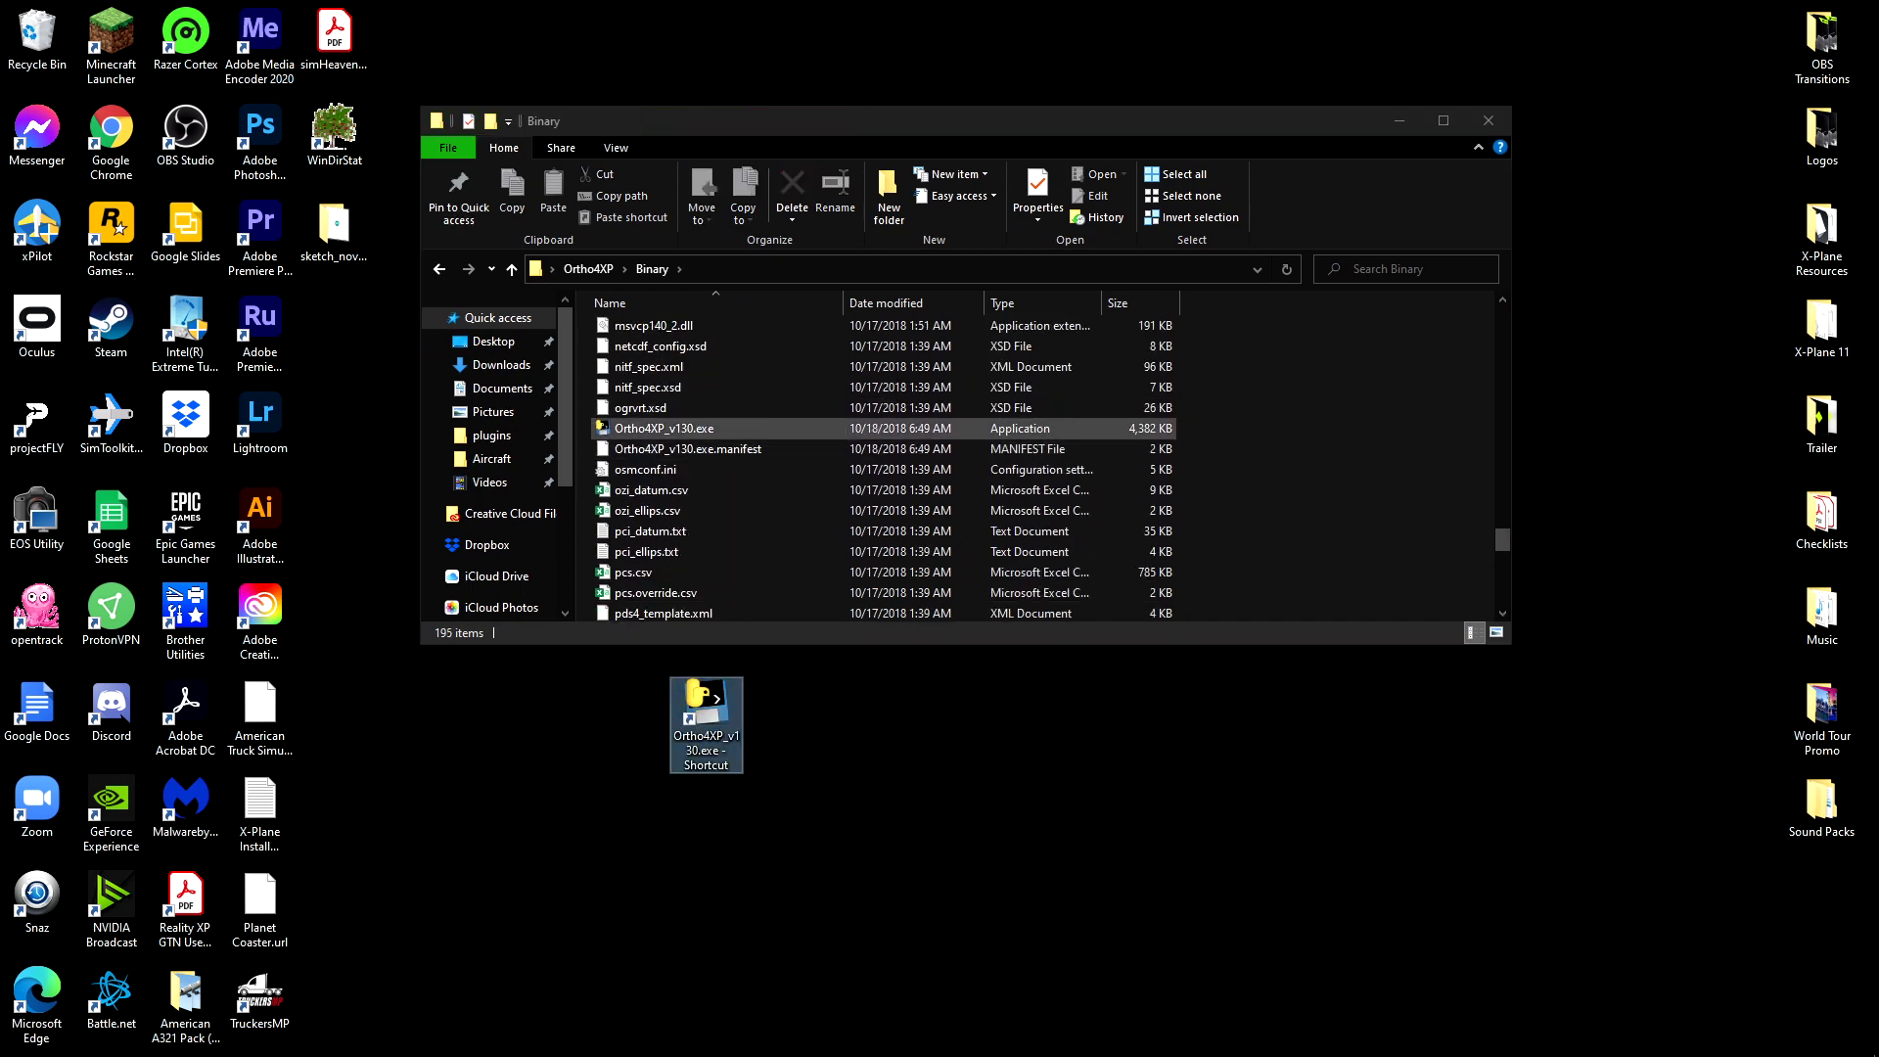
left_click(1488, 120)
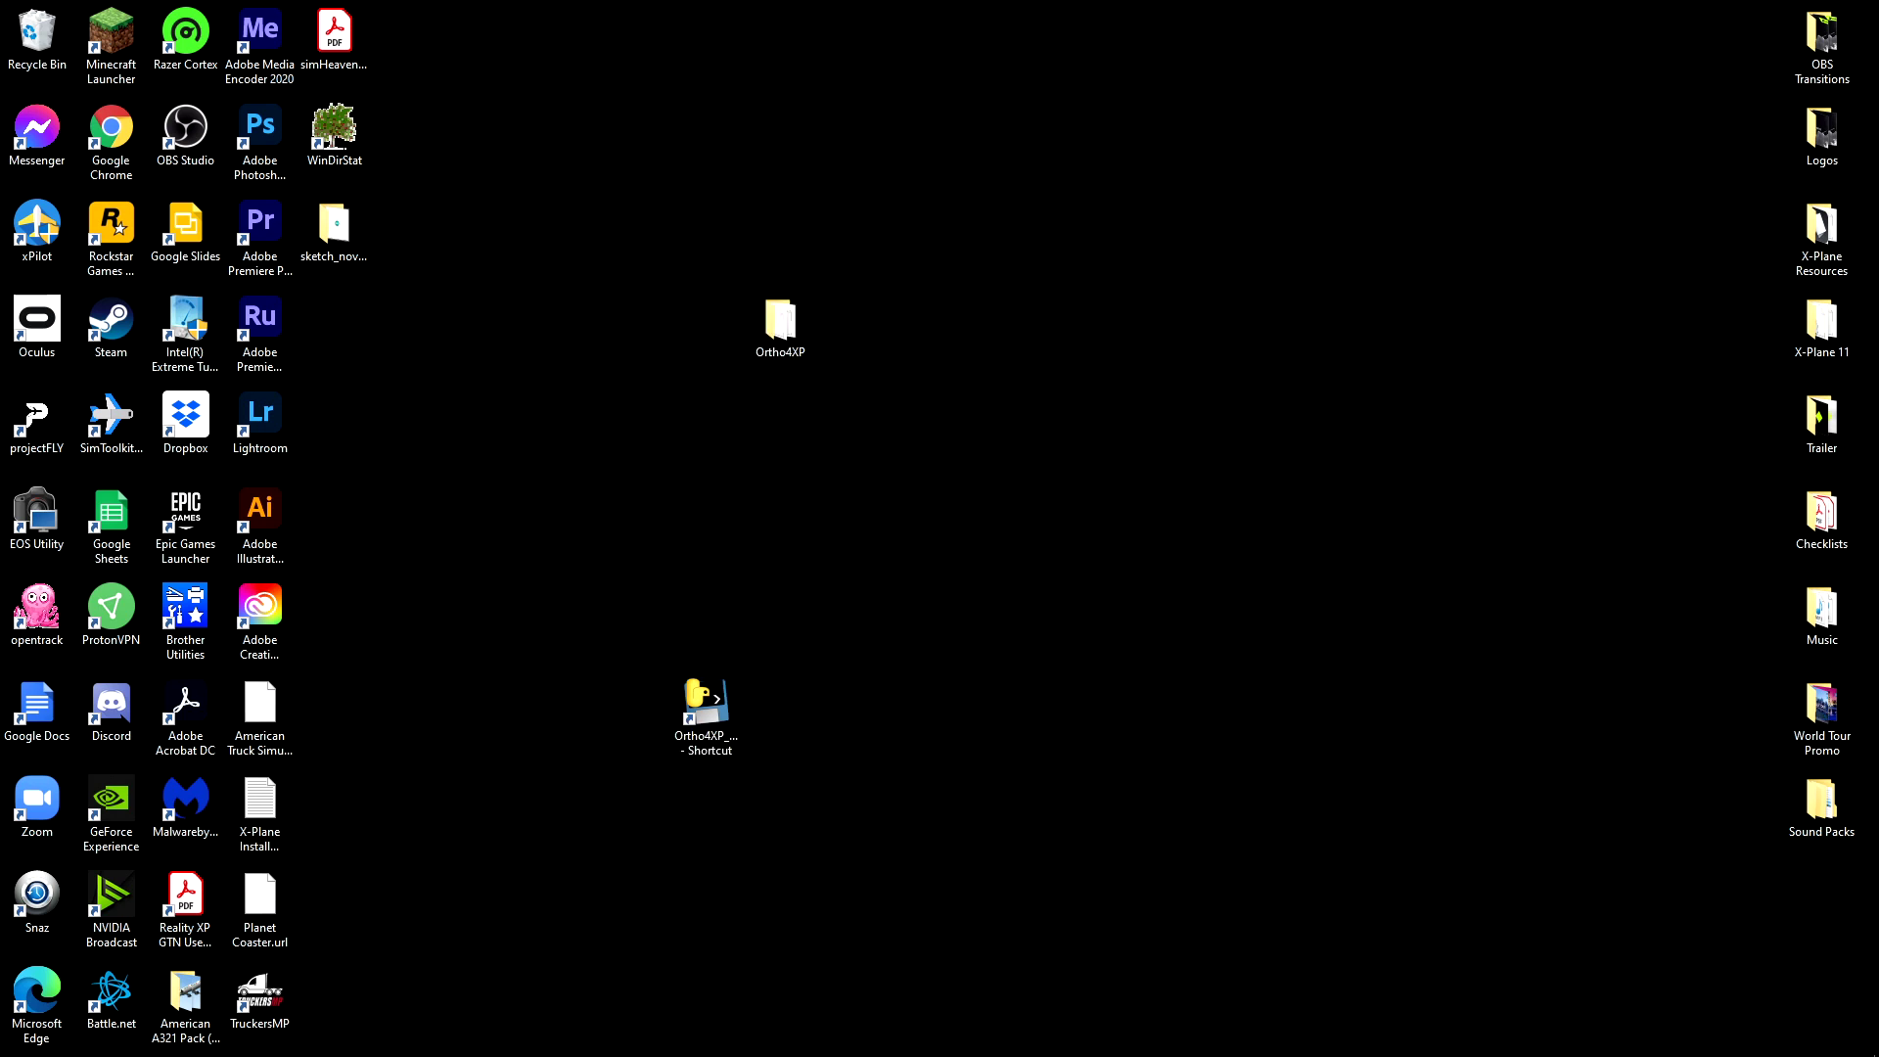
Step: Launch Ortho4XP from its desktop shortcut and set the base folder to Custom Scenery inside the X-Plane 11 folder
double_click(705, 710)
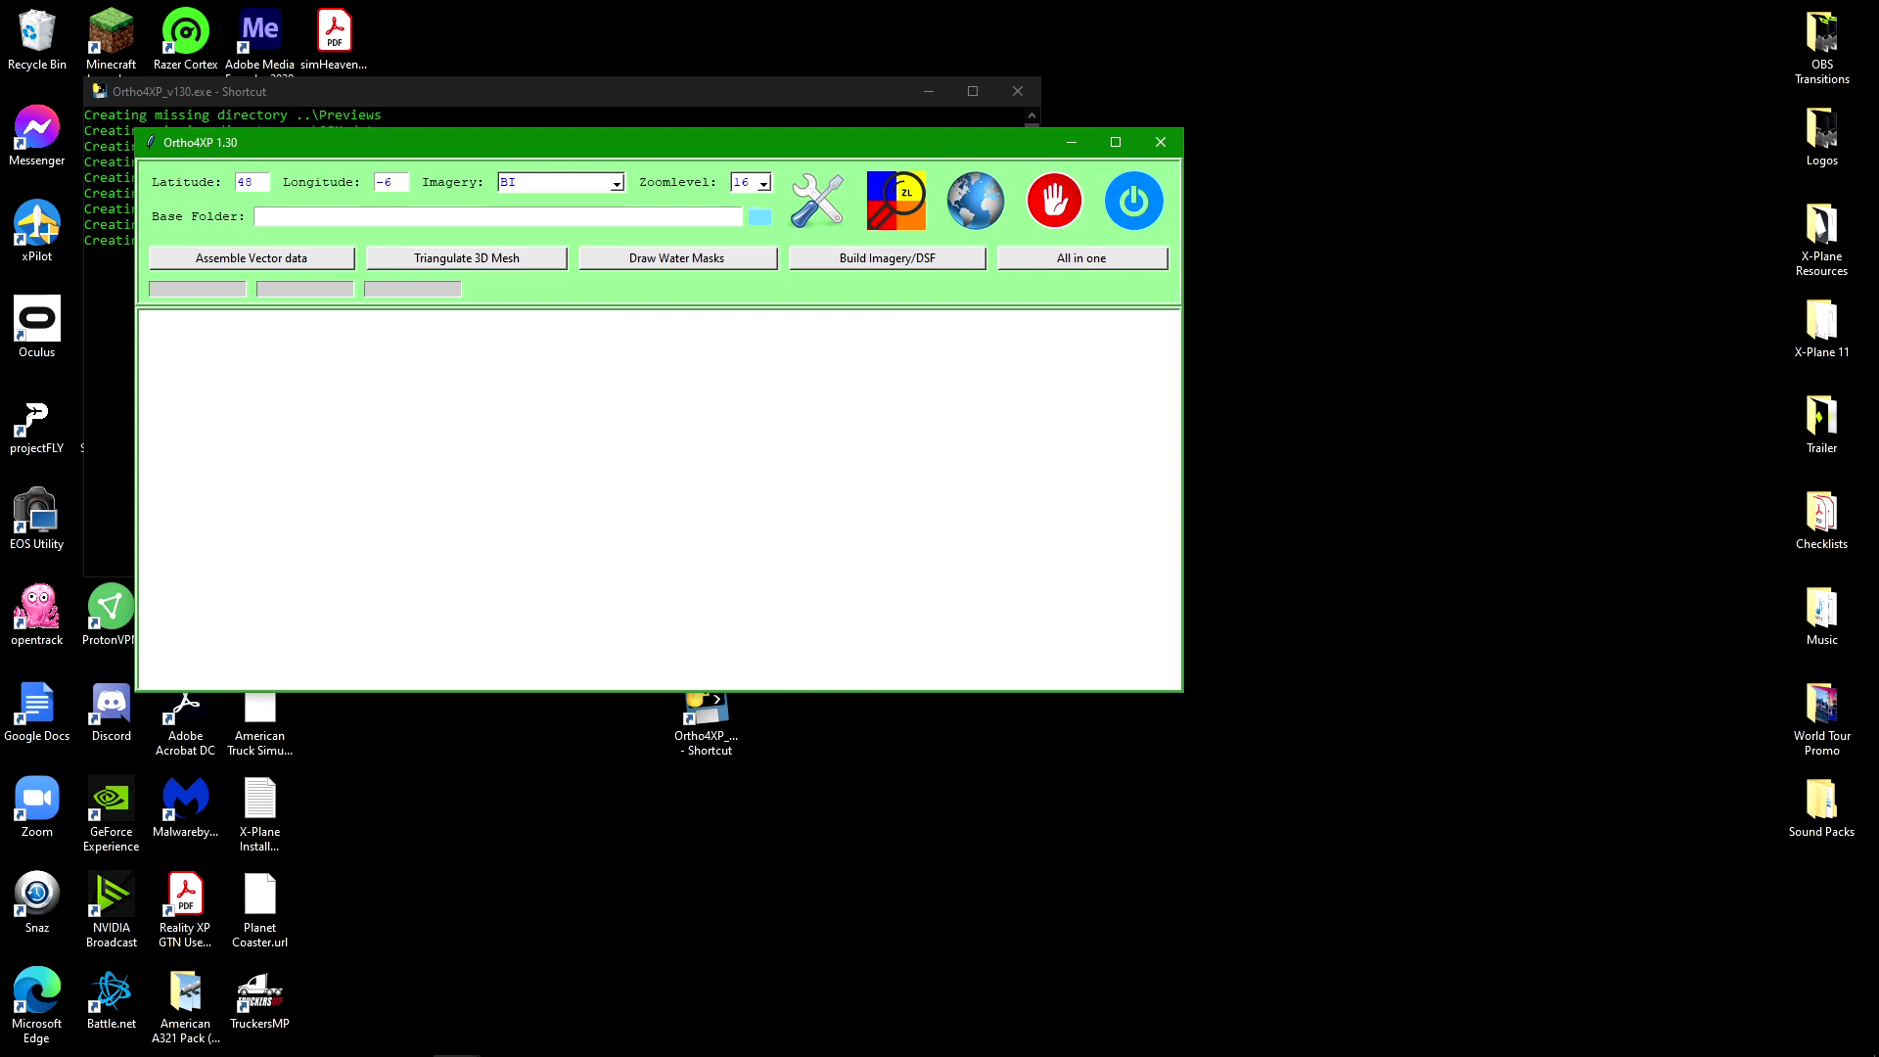
left_click_drag(459, 144, 500, 104)
left_click(801, 175)
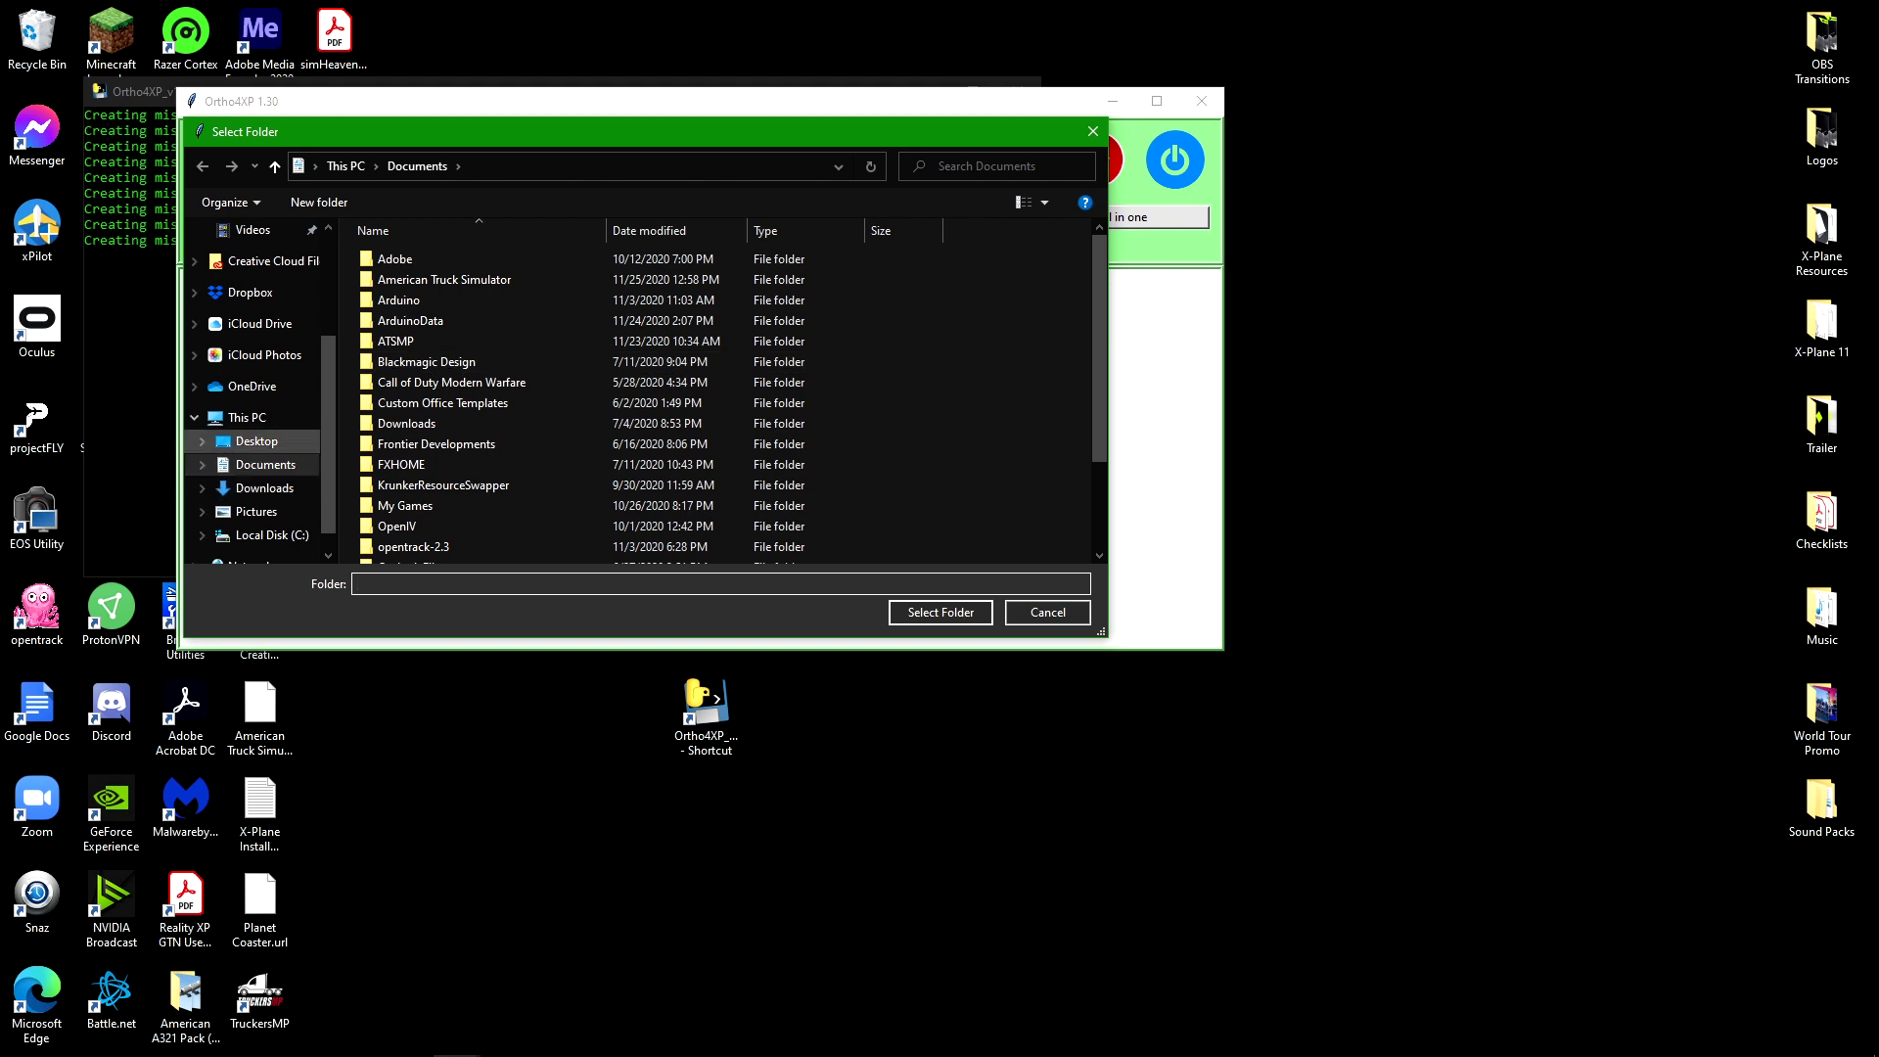
left_click(256, 440)
double_click(728, 411)
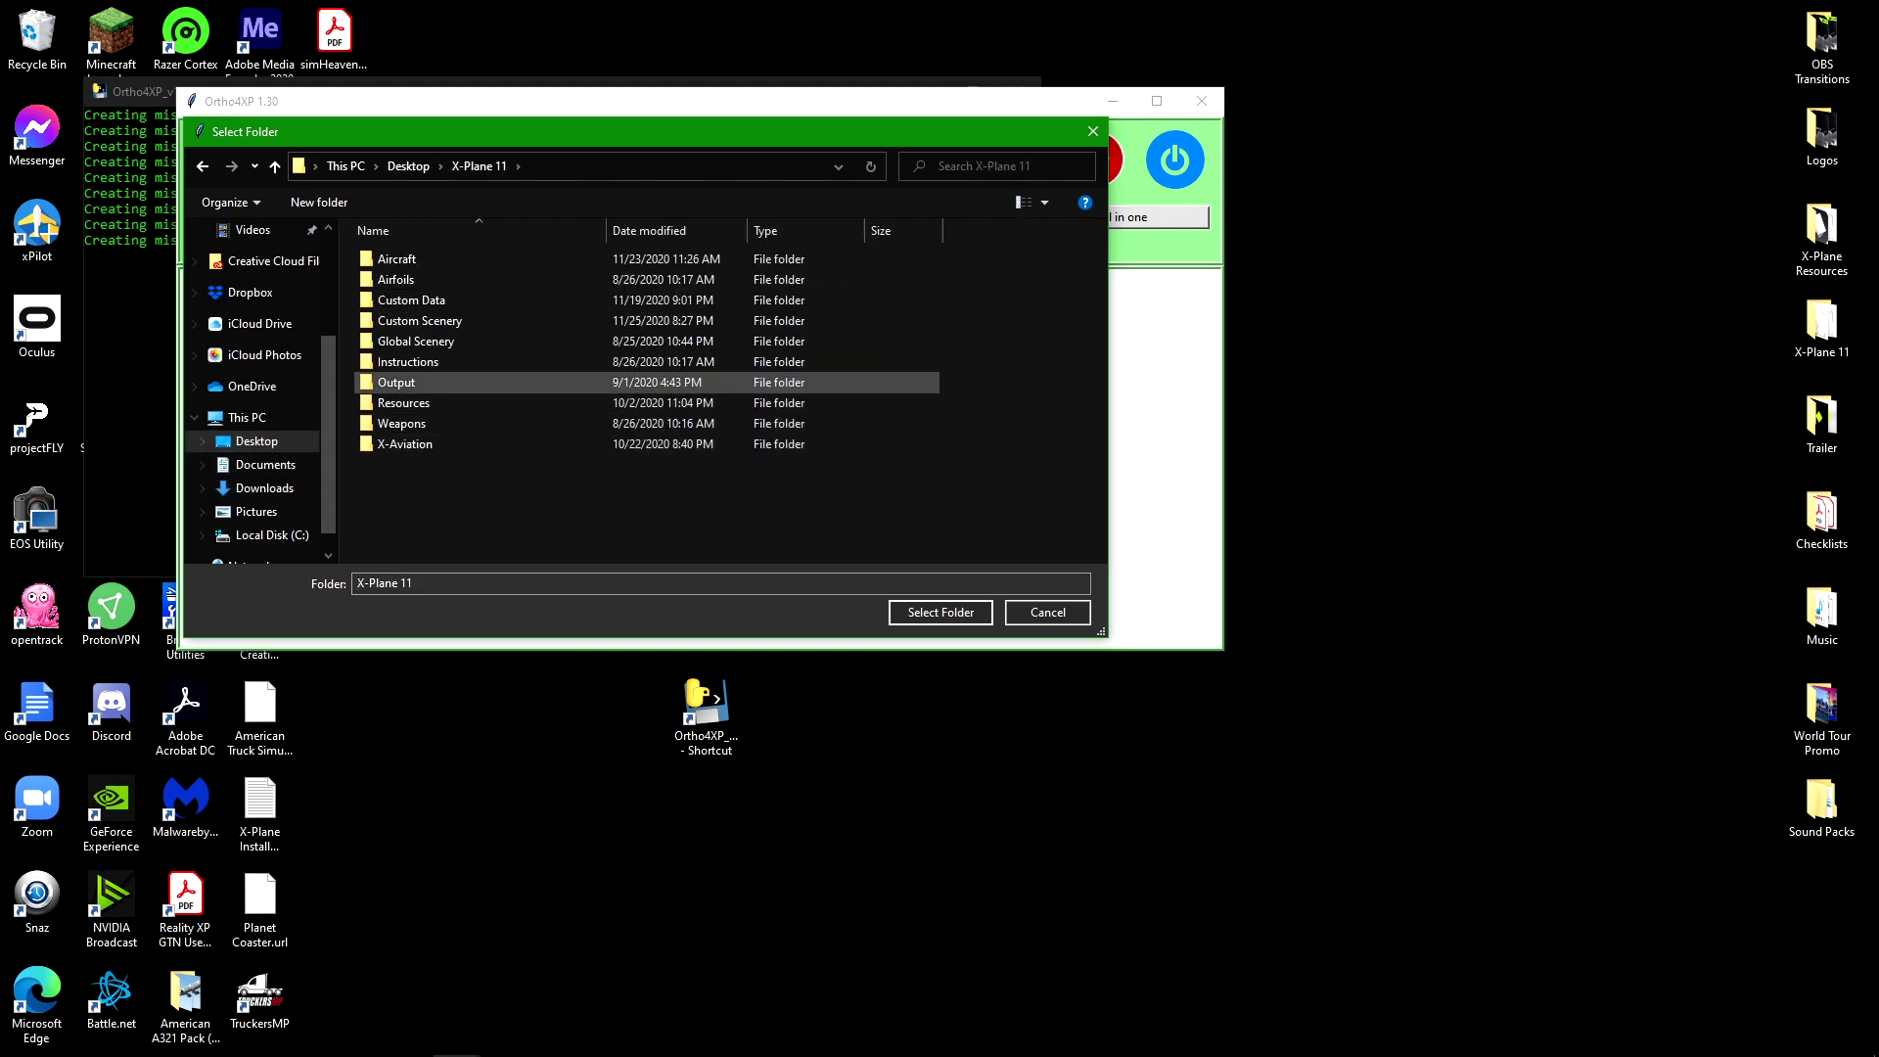
left_click(420, 320)
key("Return")
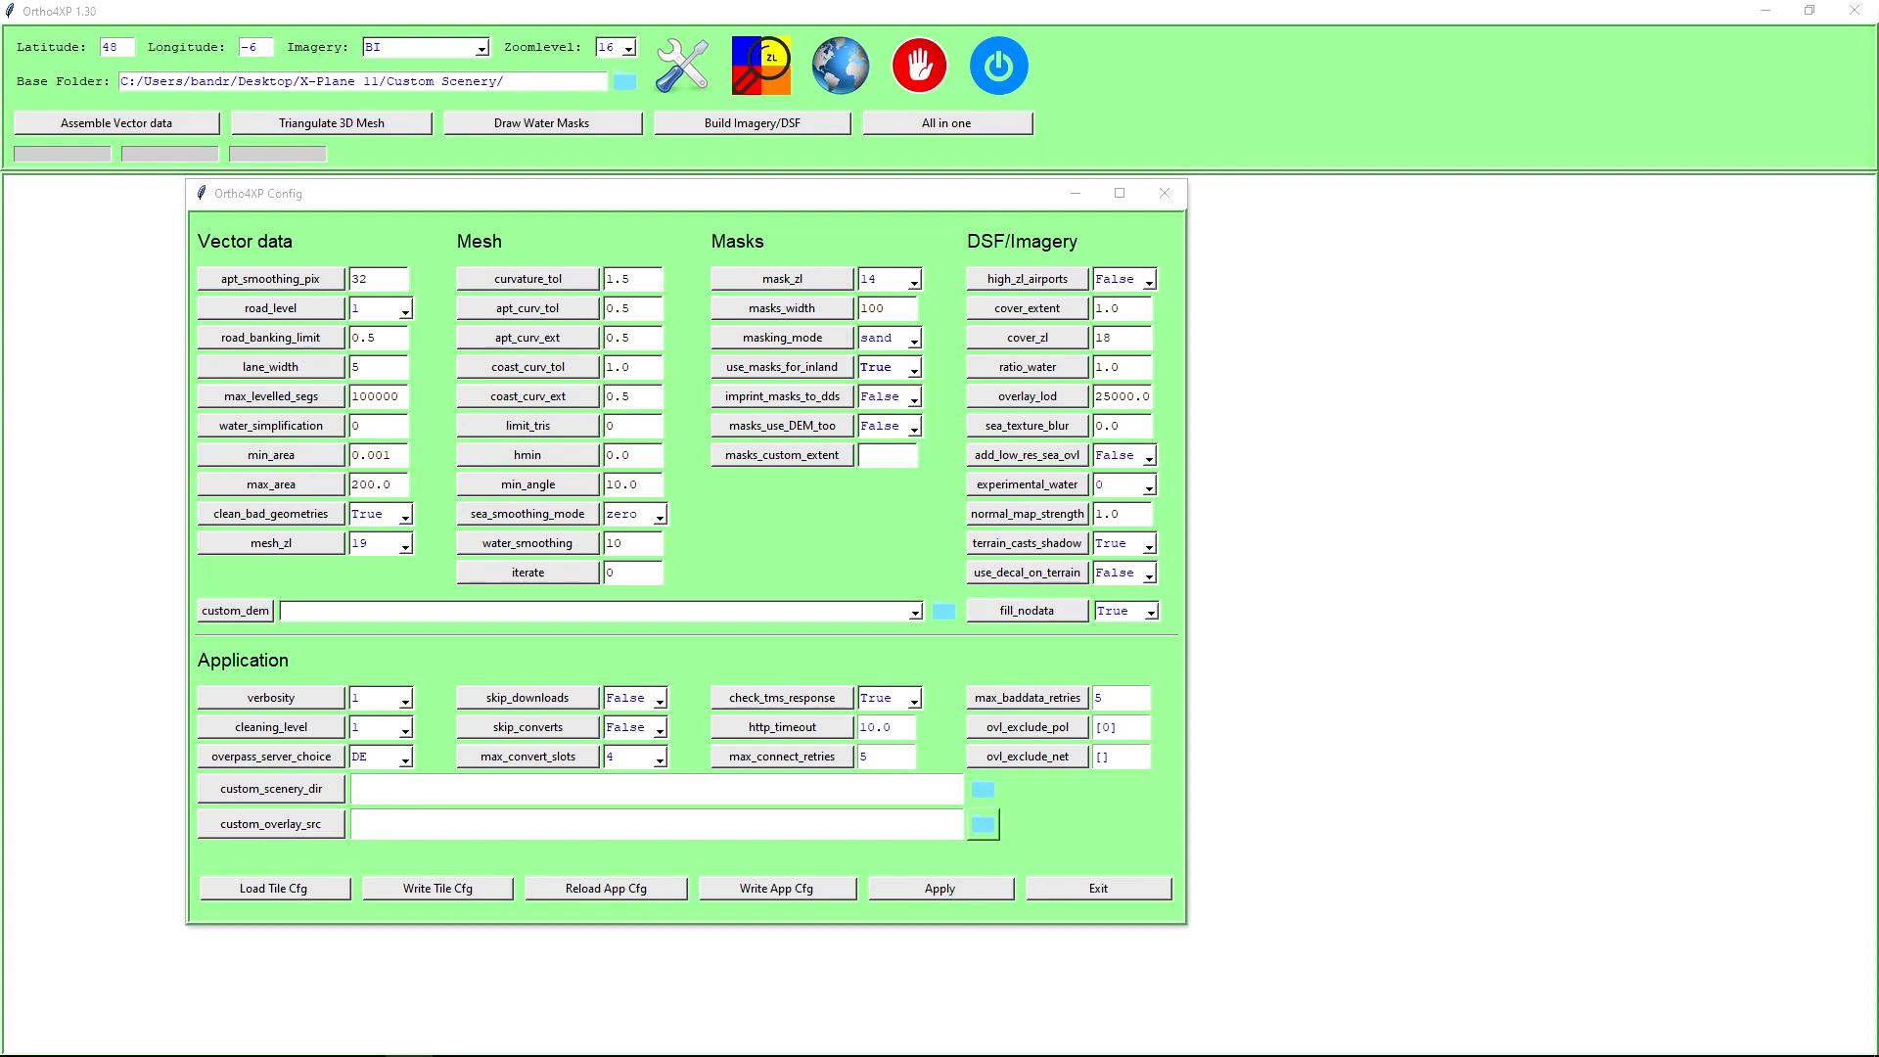
Step: Set custom_overlay_src to the X-Plane 11 Global Scenery folder inside X-Plane 11's Global Scenery, apply the configuration and exit it
left_click(982, 824)
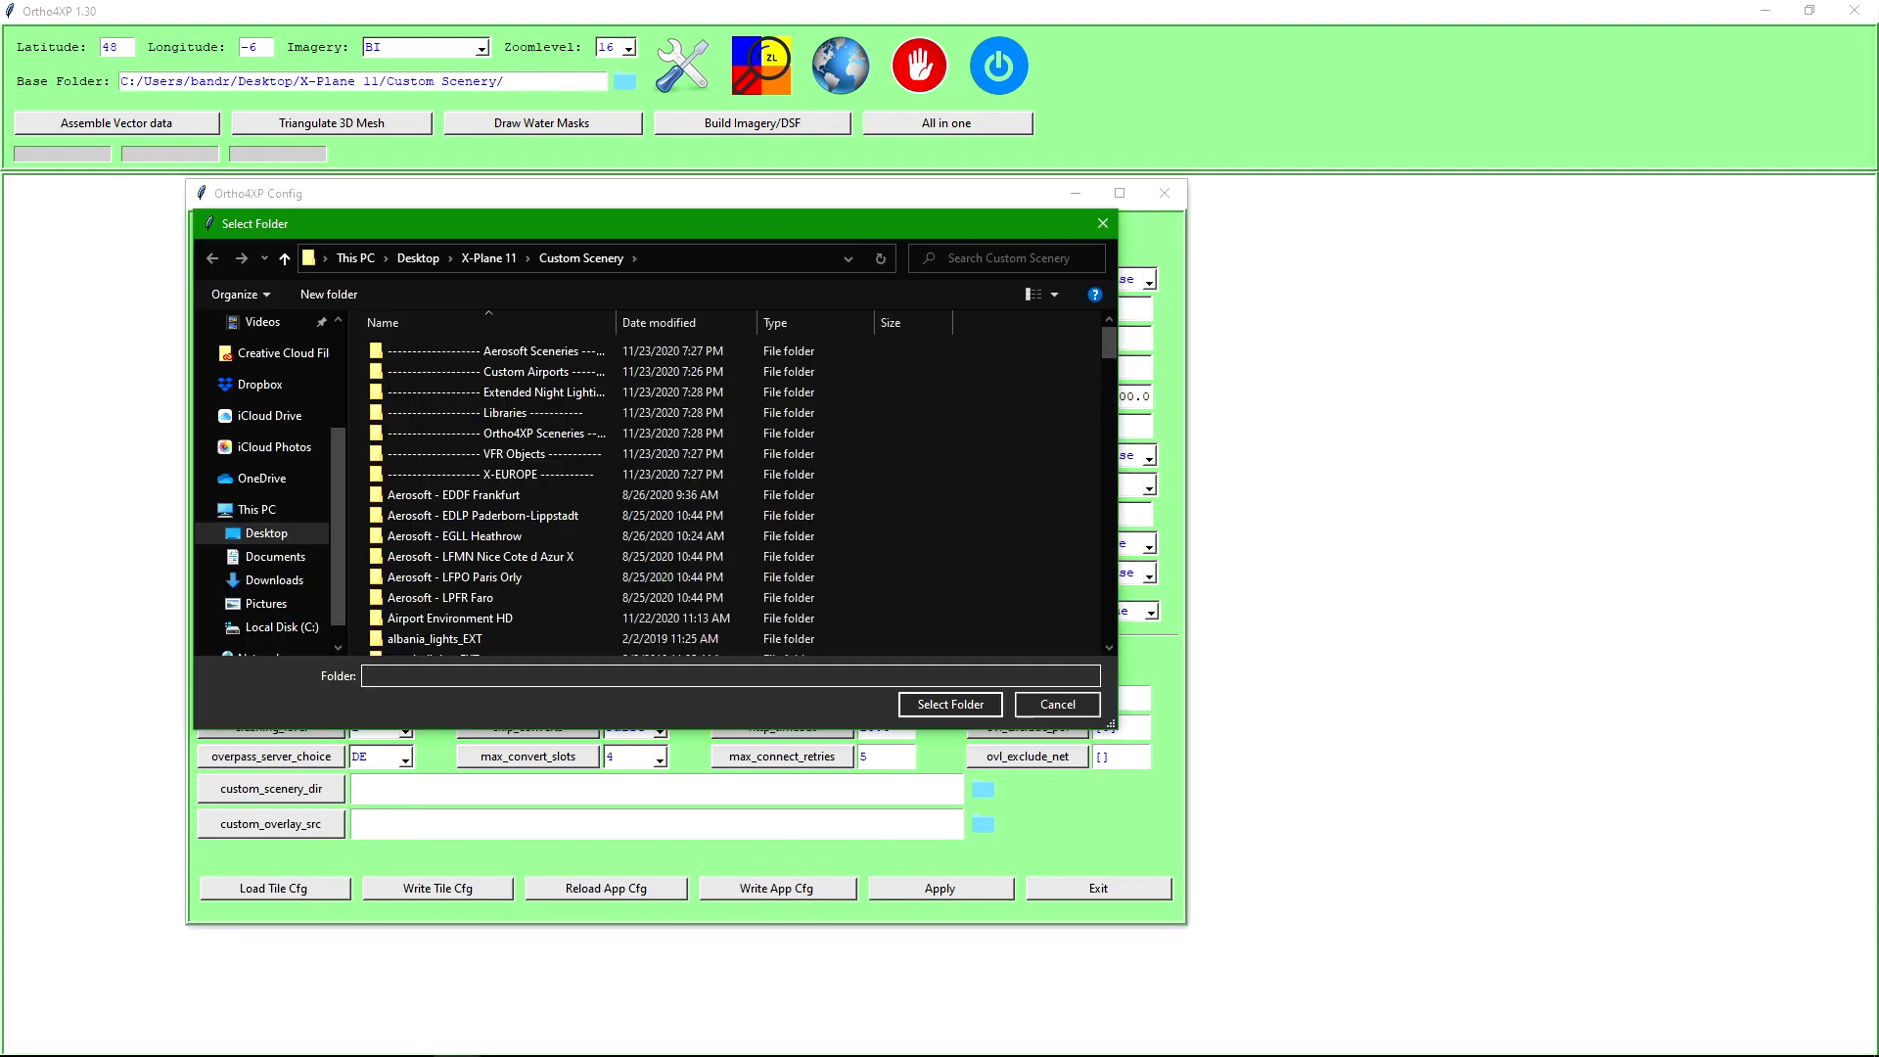
scroll(587, 541, "down", 1)
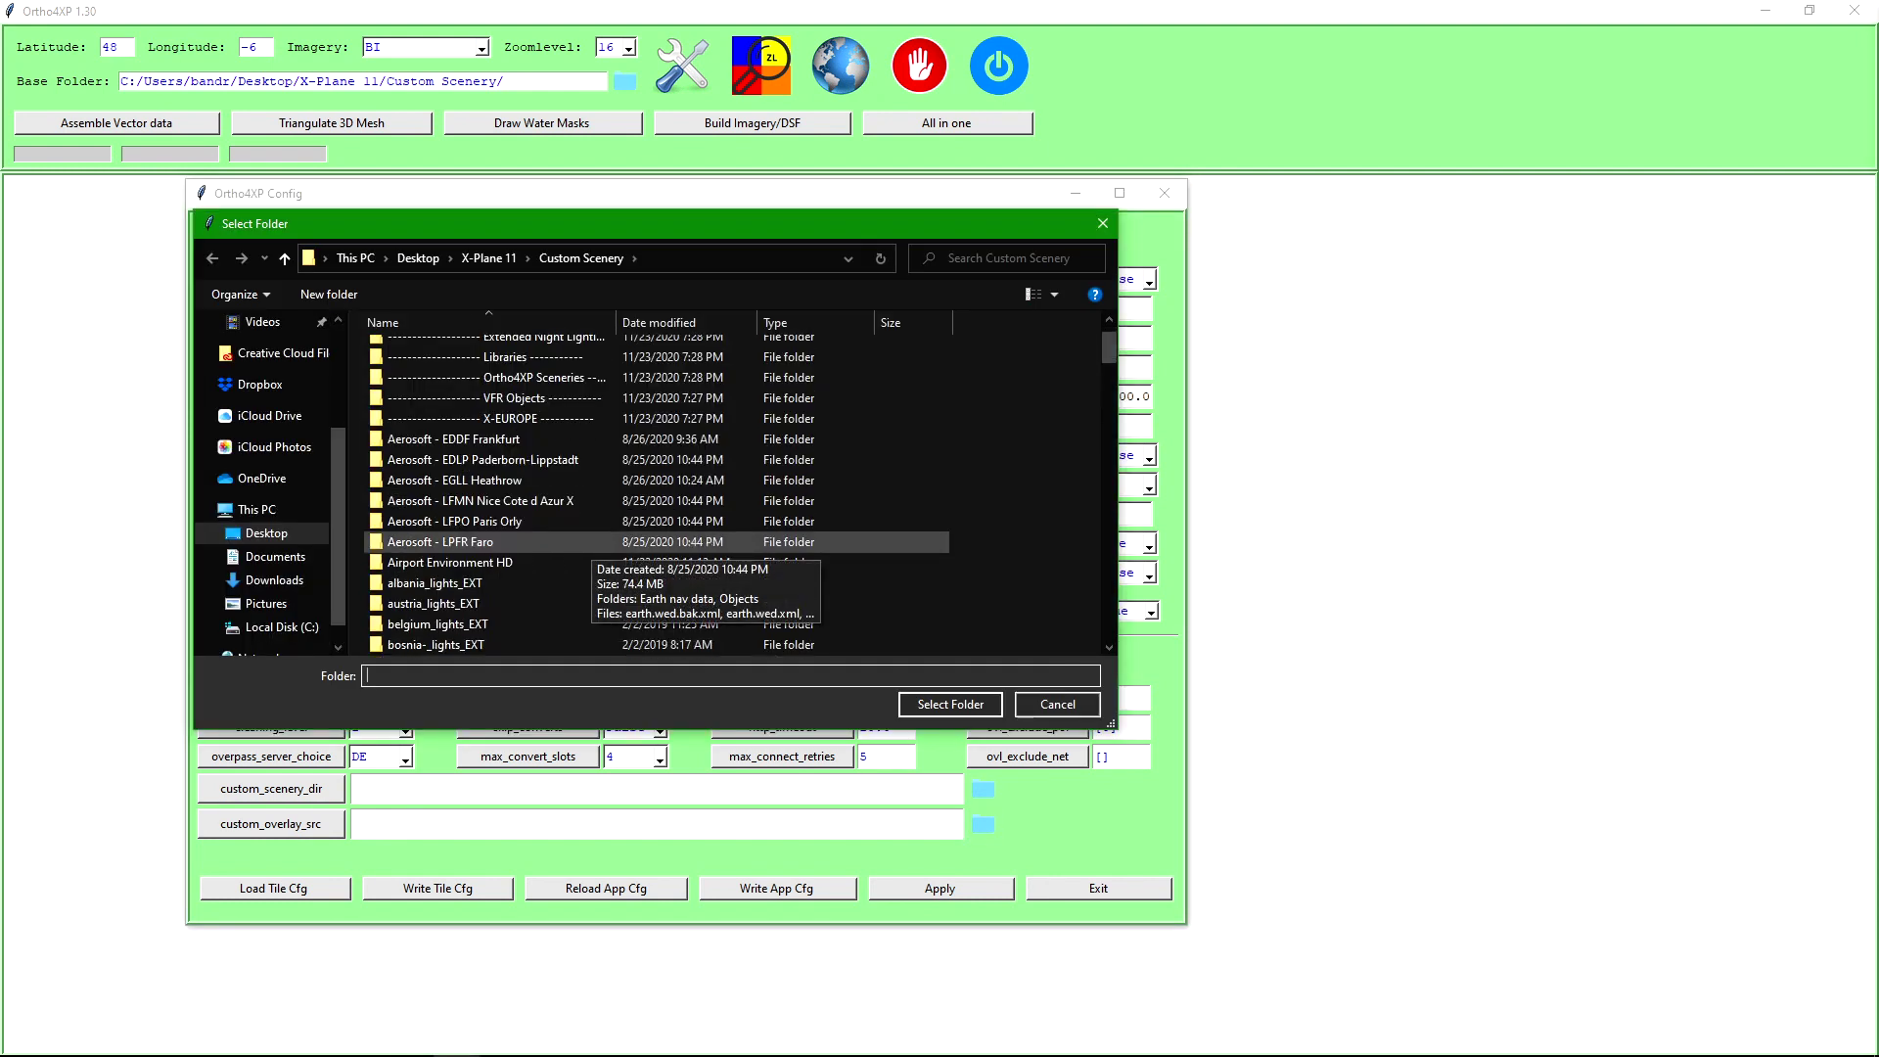
scroll(588, 542, "down", 1)
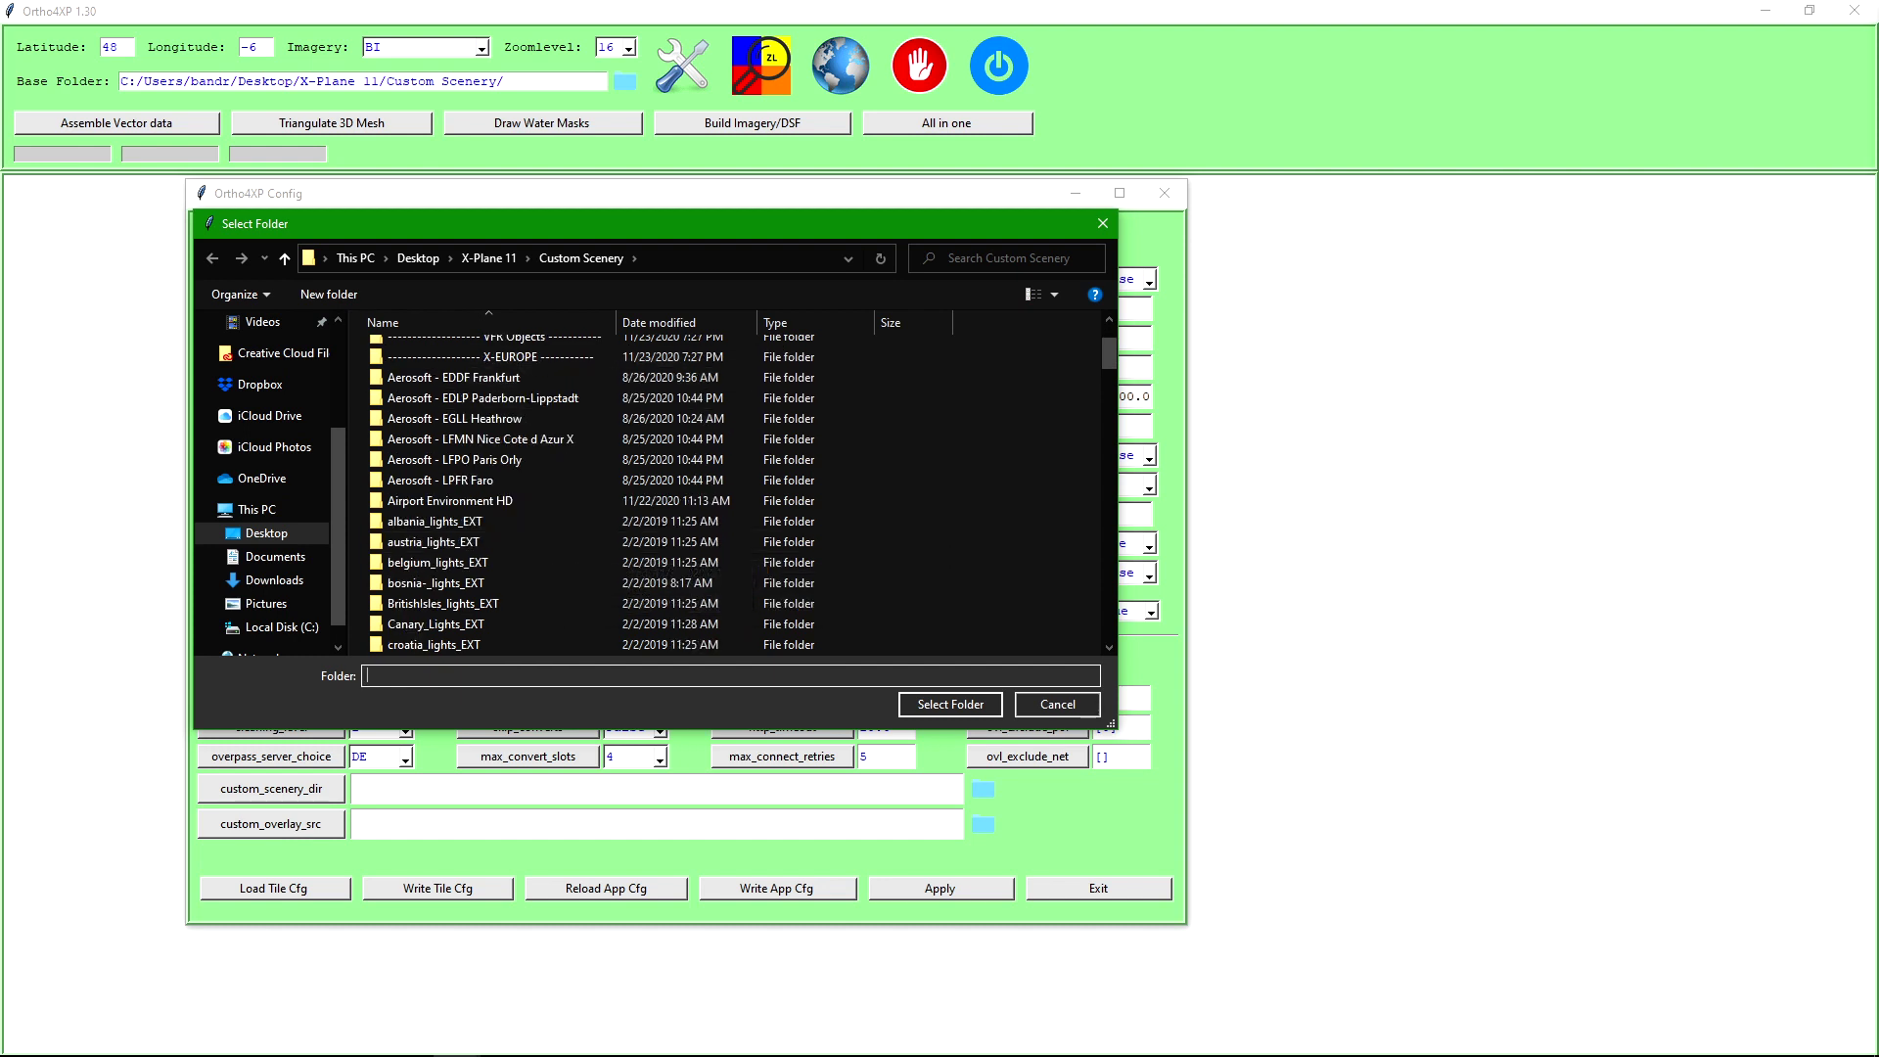
left_click(488, 257)
left_click(426, 433)
double_click(426, 433)
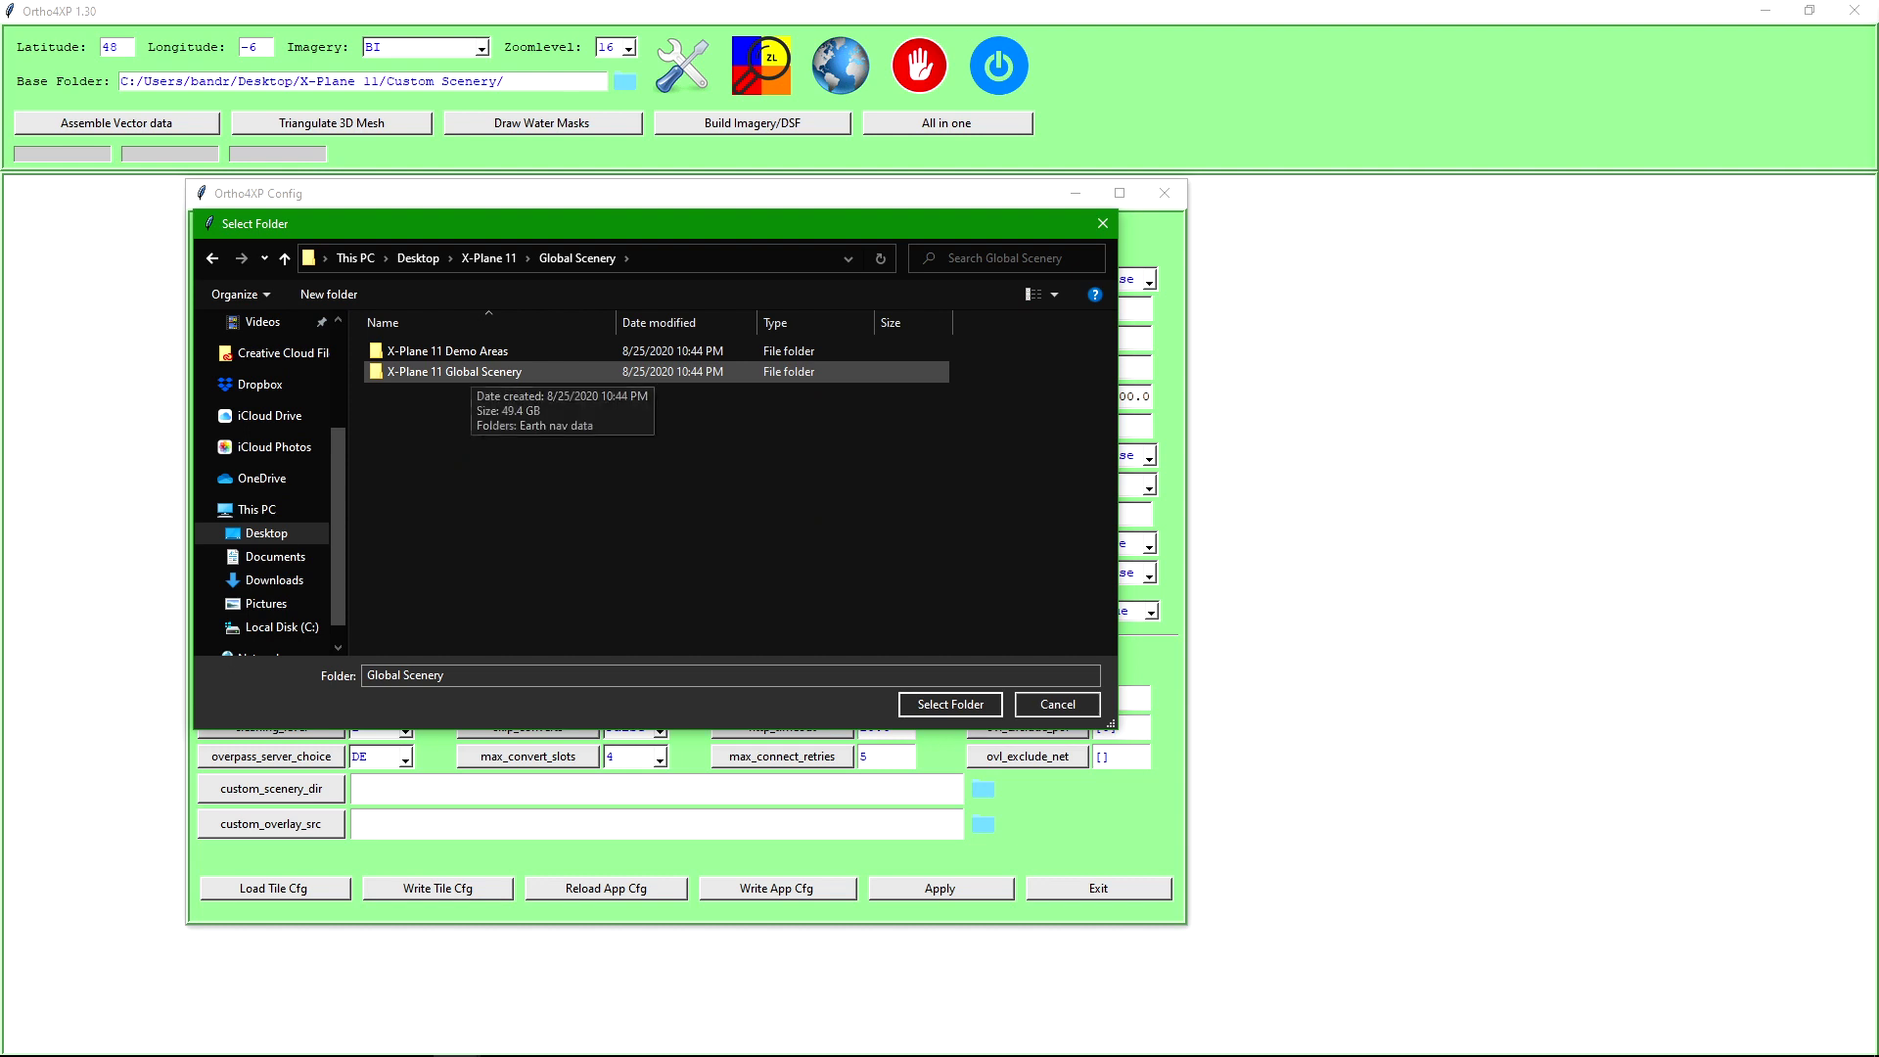
left_click(469, 372)
left_click(950, 705)
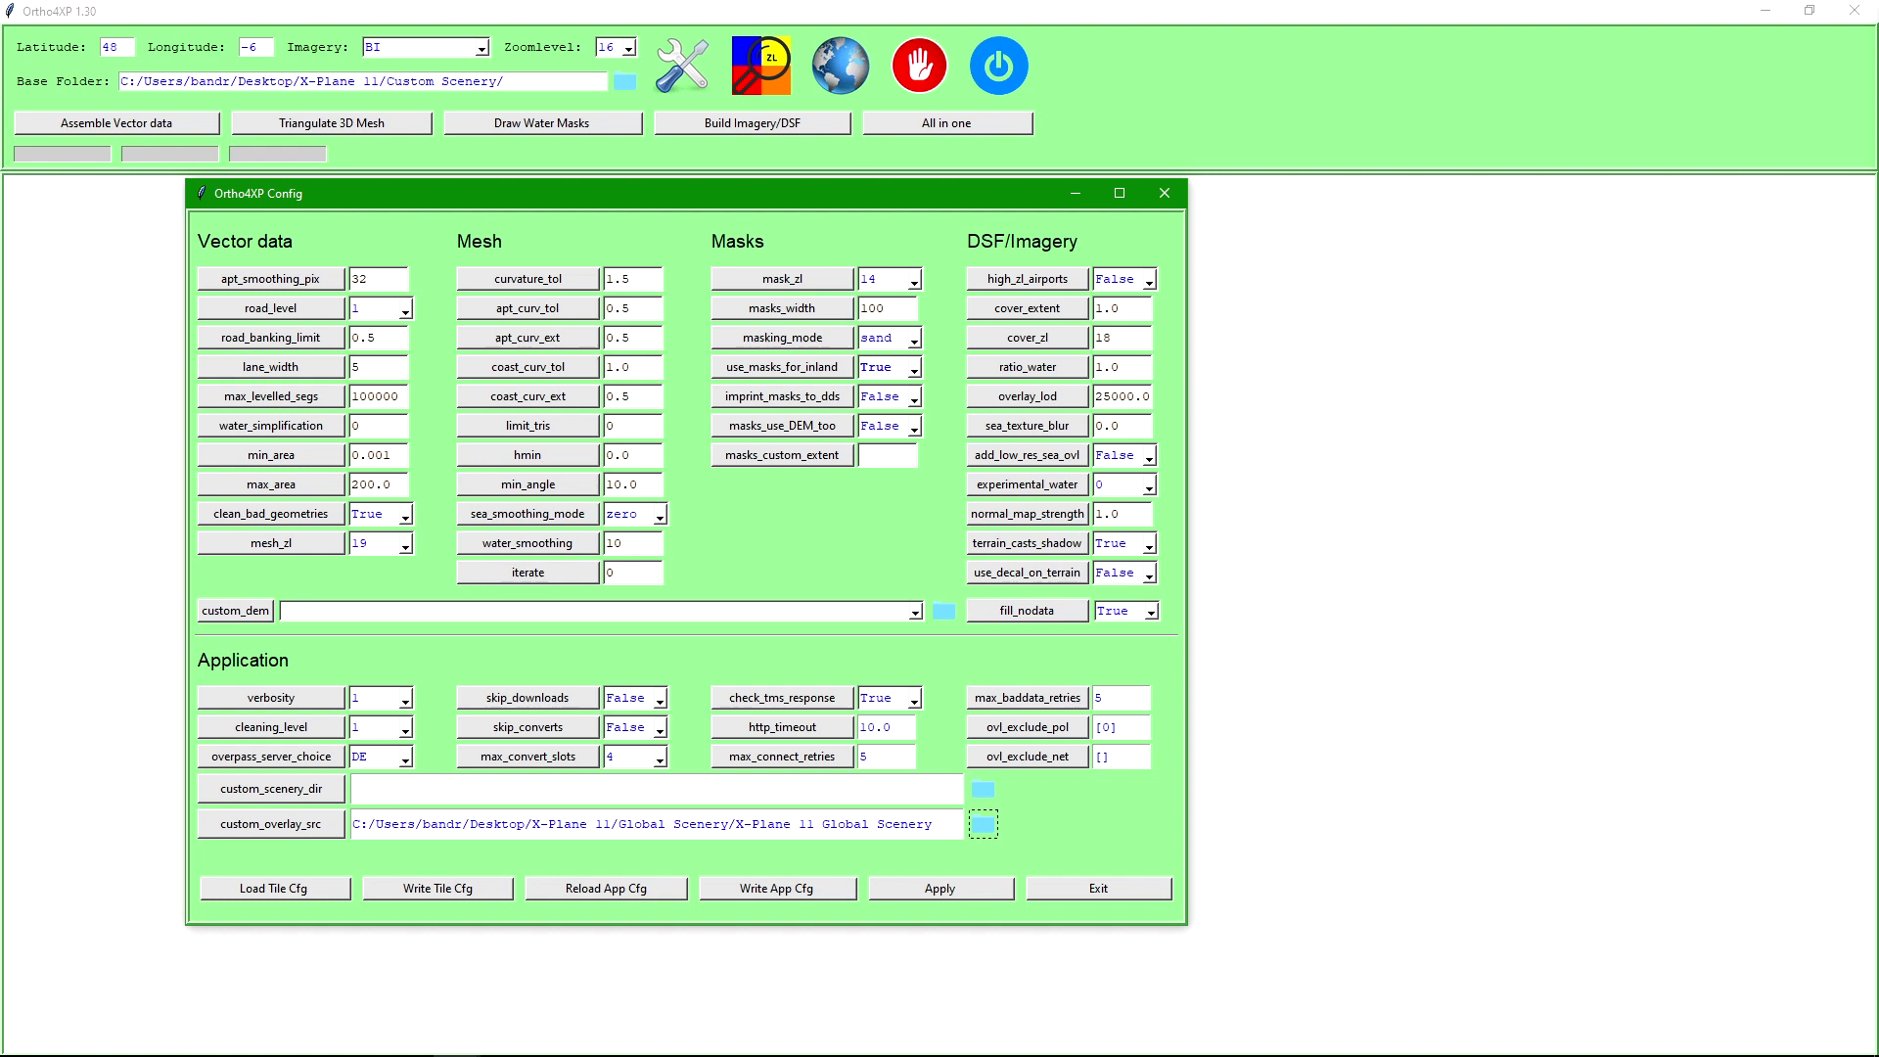
left_click(940, 889)
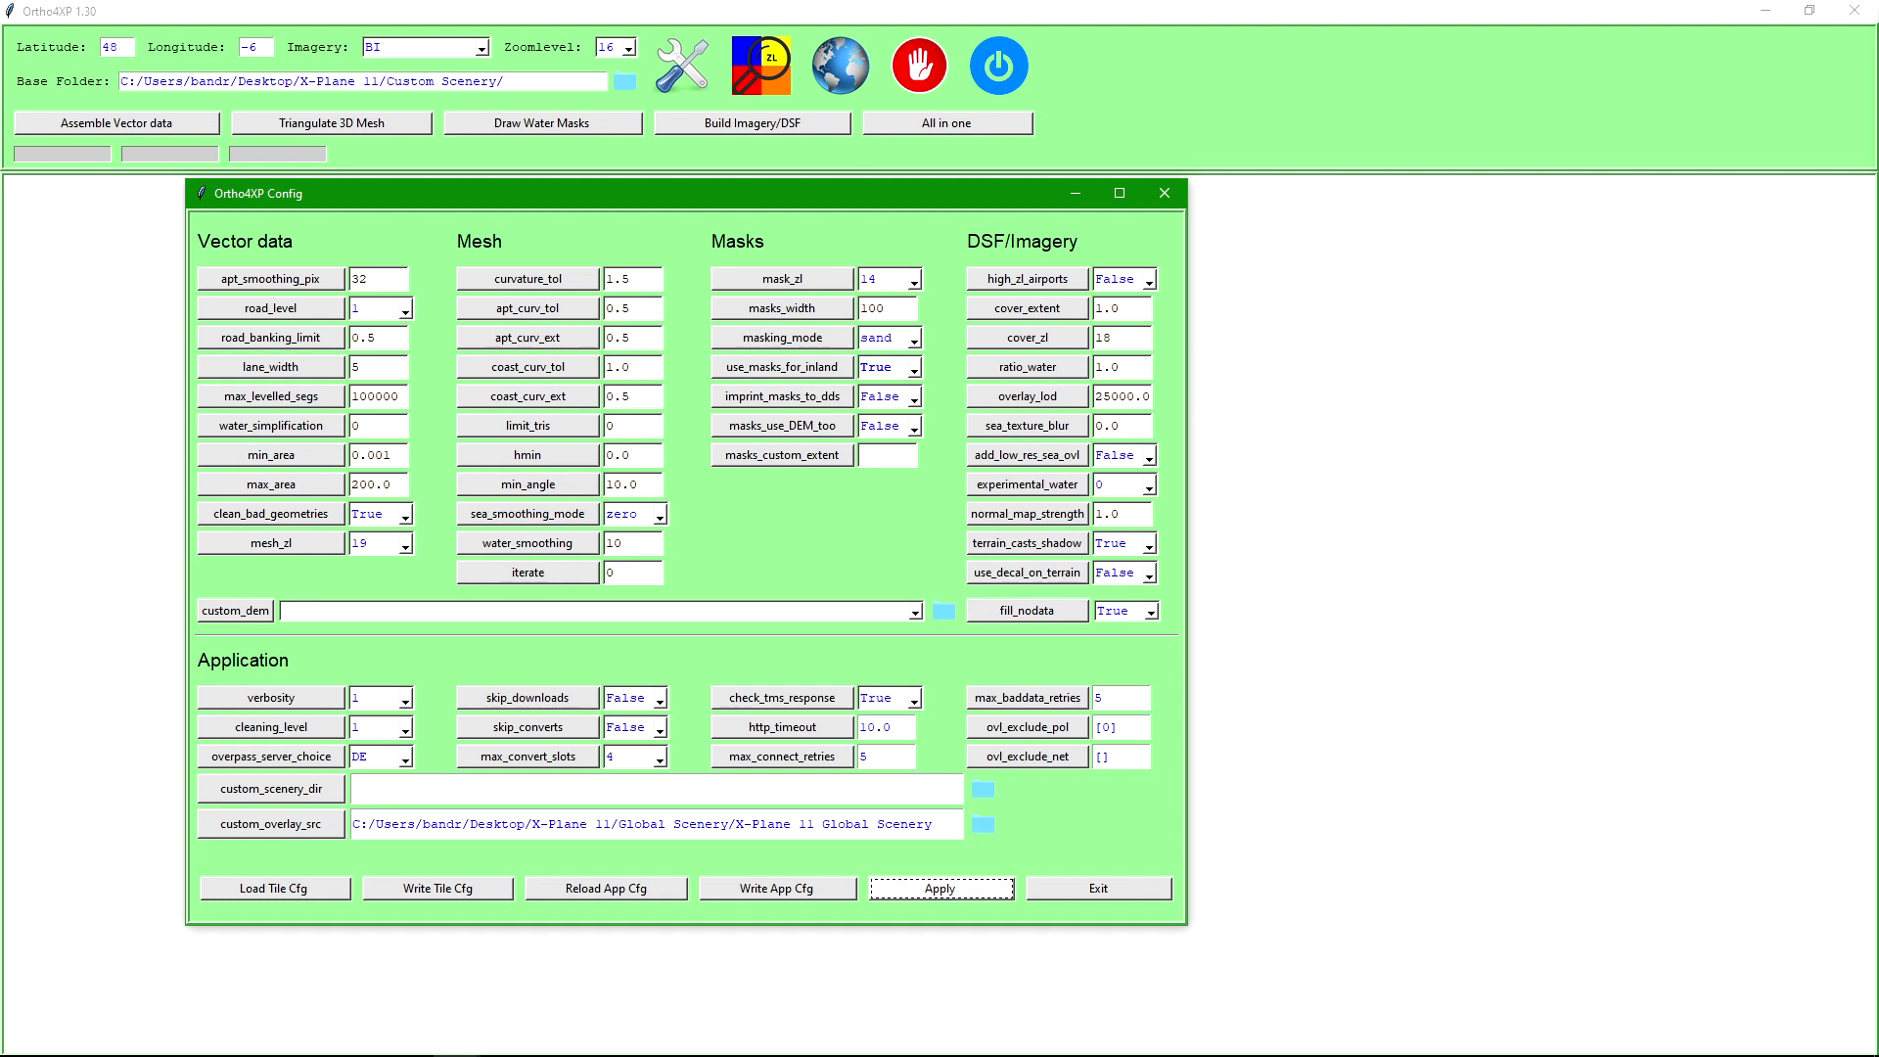
left_click(1098, 888)
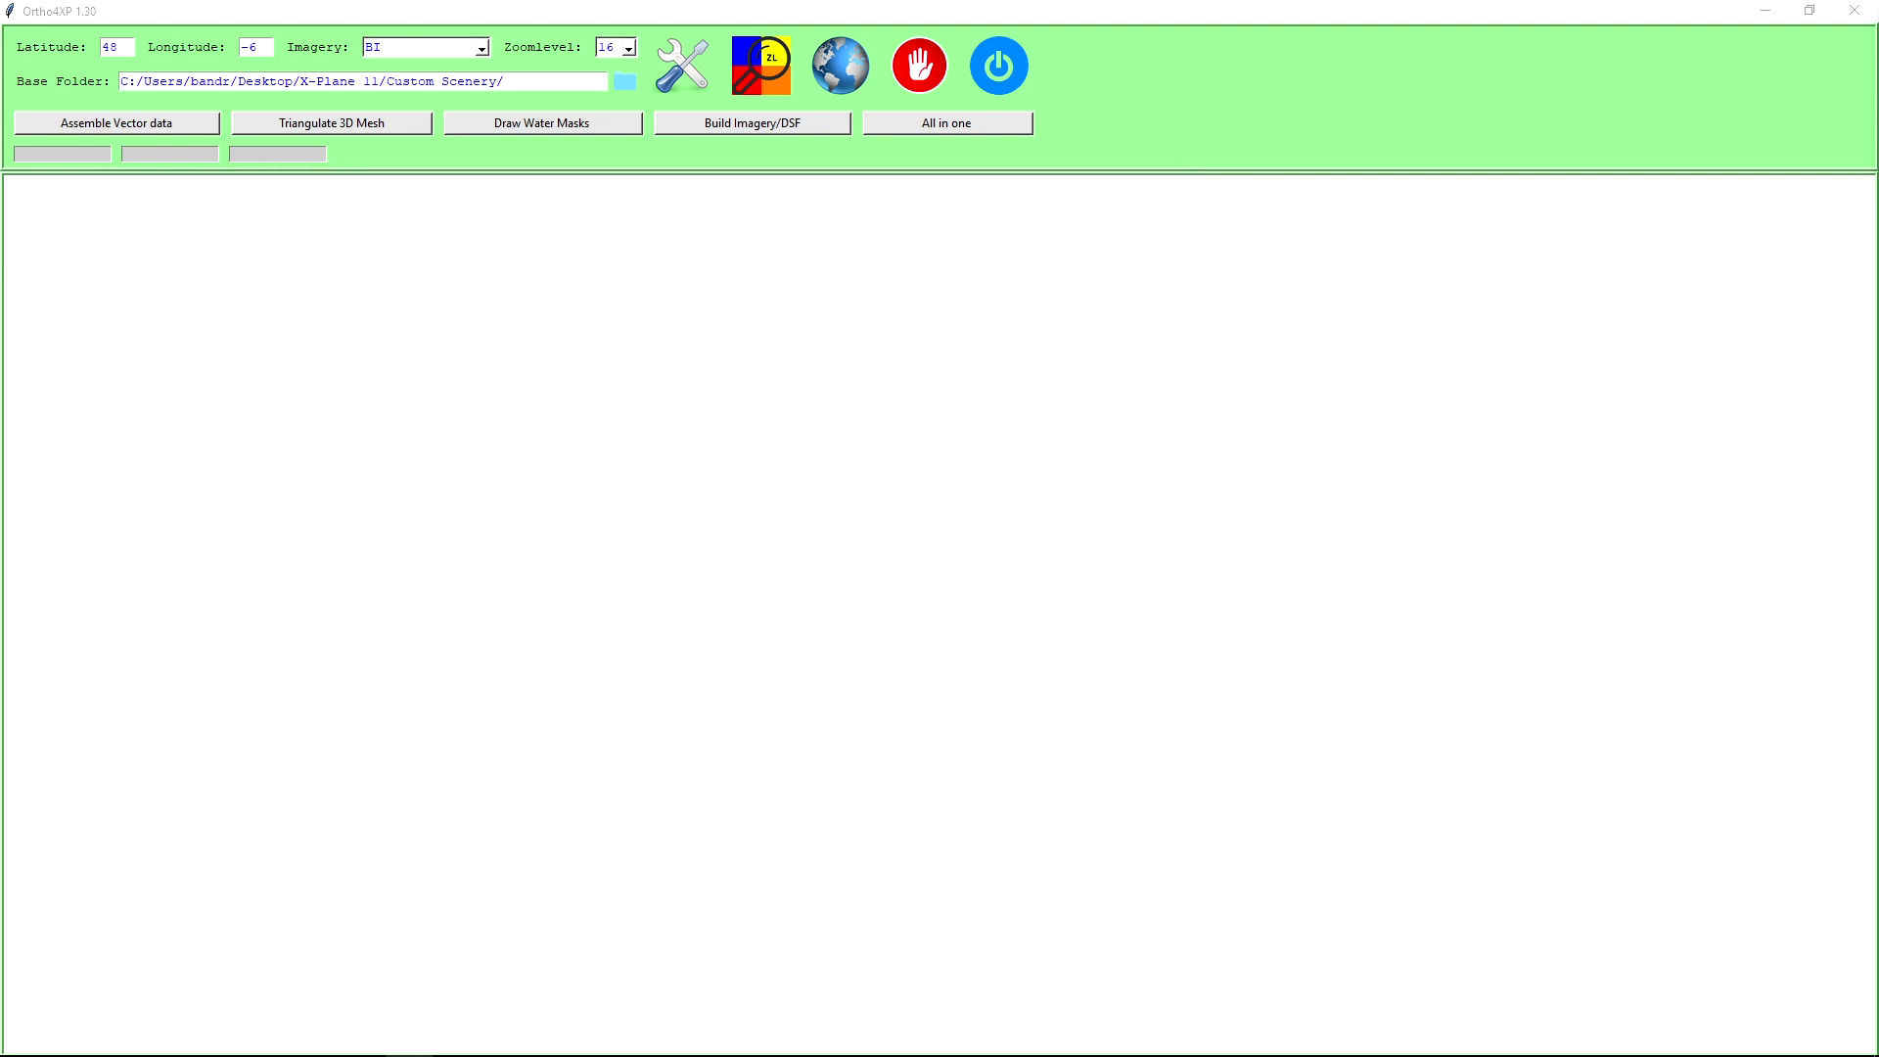
Step: Choose BI as the imagery source and 16 as the zoomlevel for the tile
left_click(481, 48)
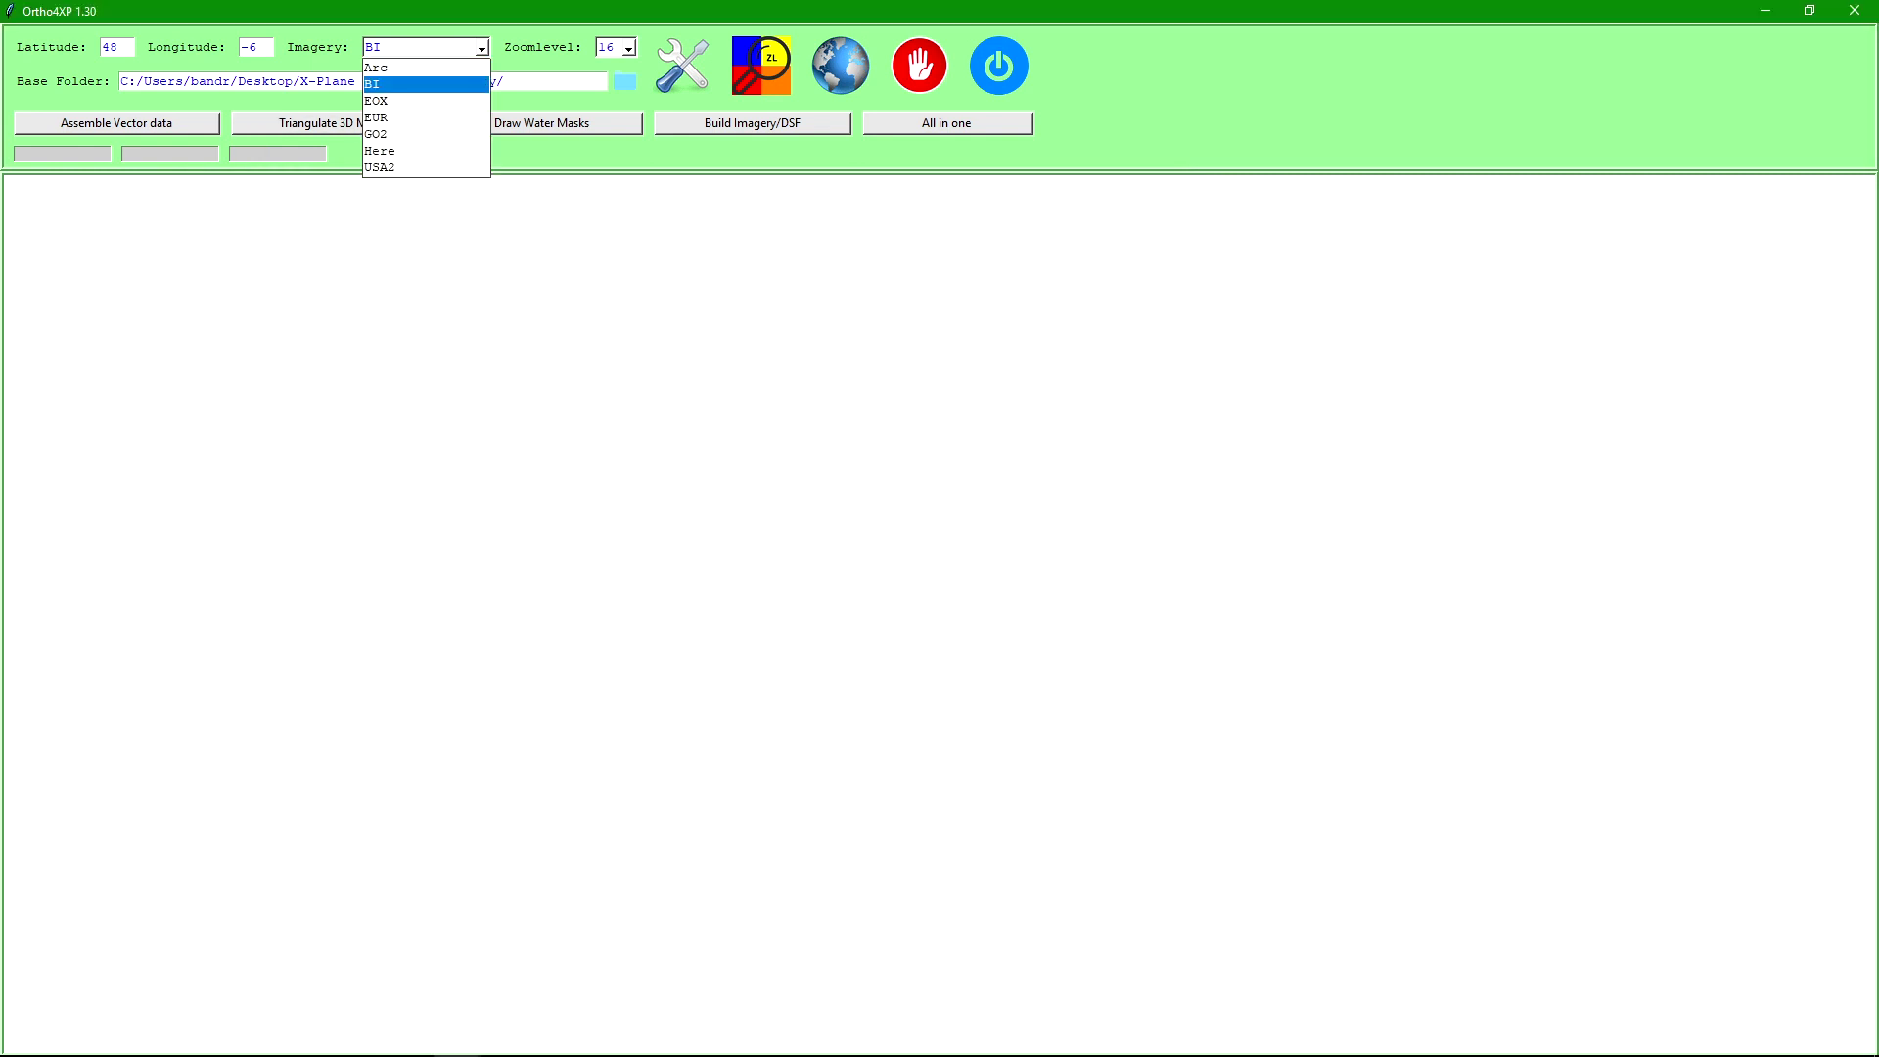
left_click(427, 85)
left_click(628, 48)
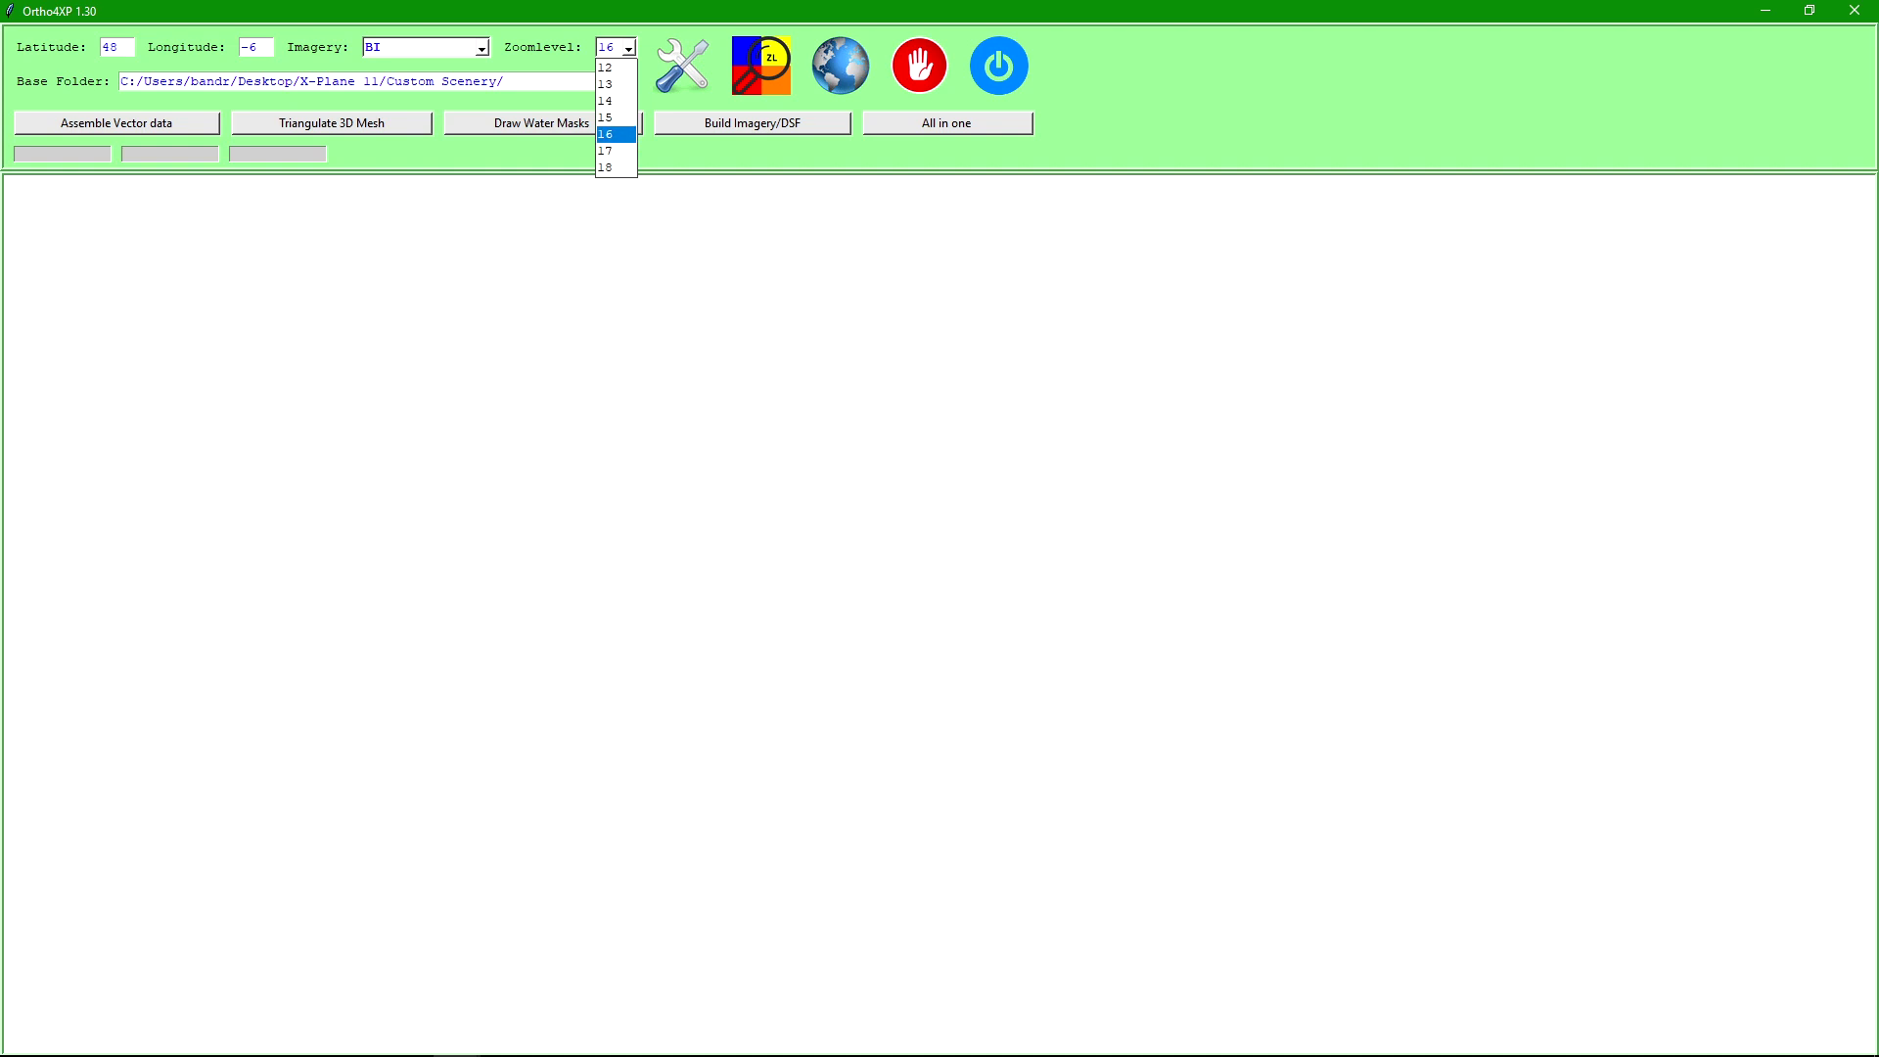
left_click(617, 134)
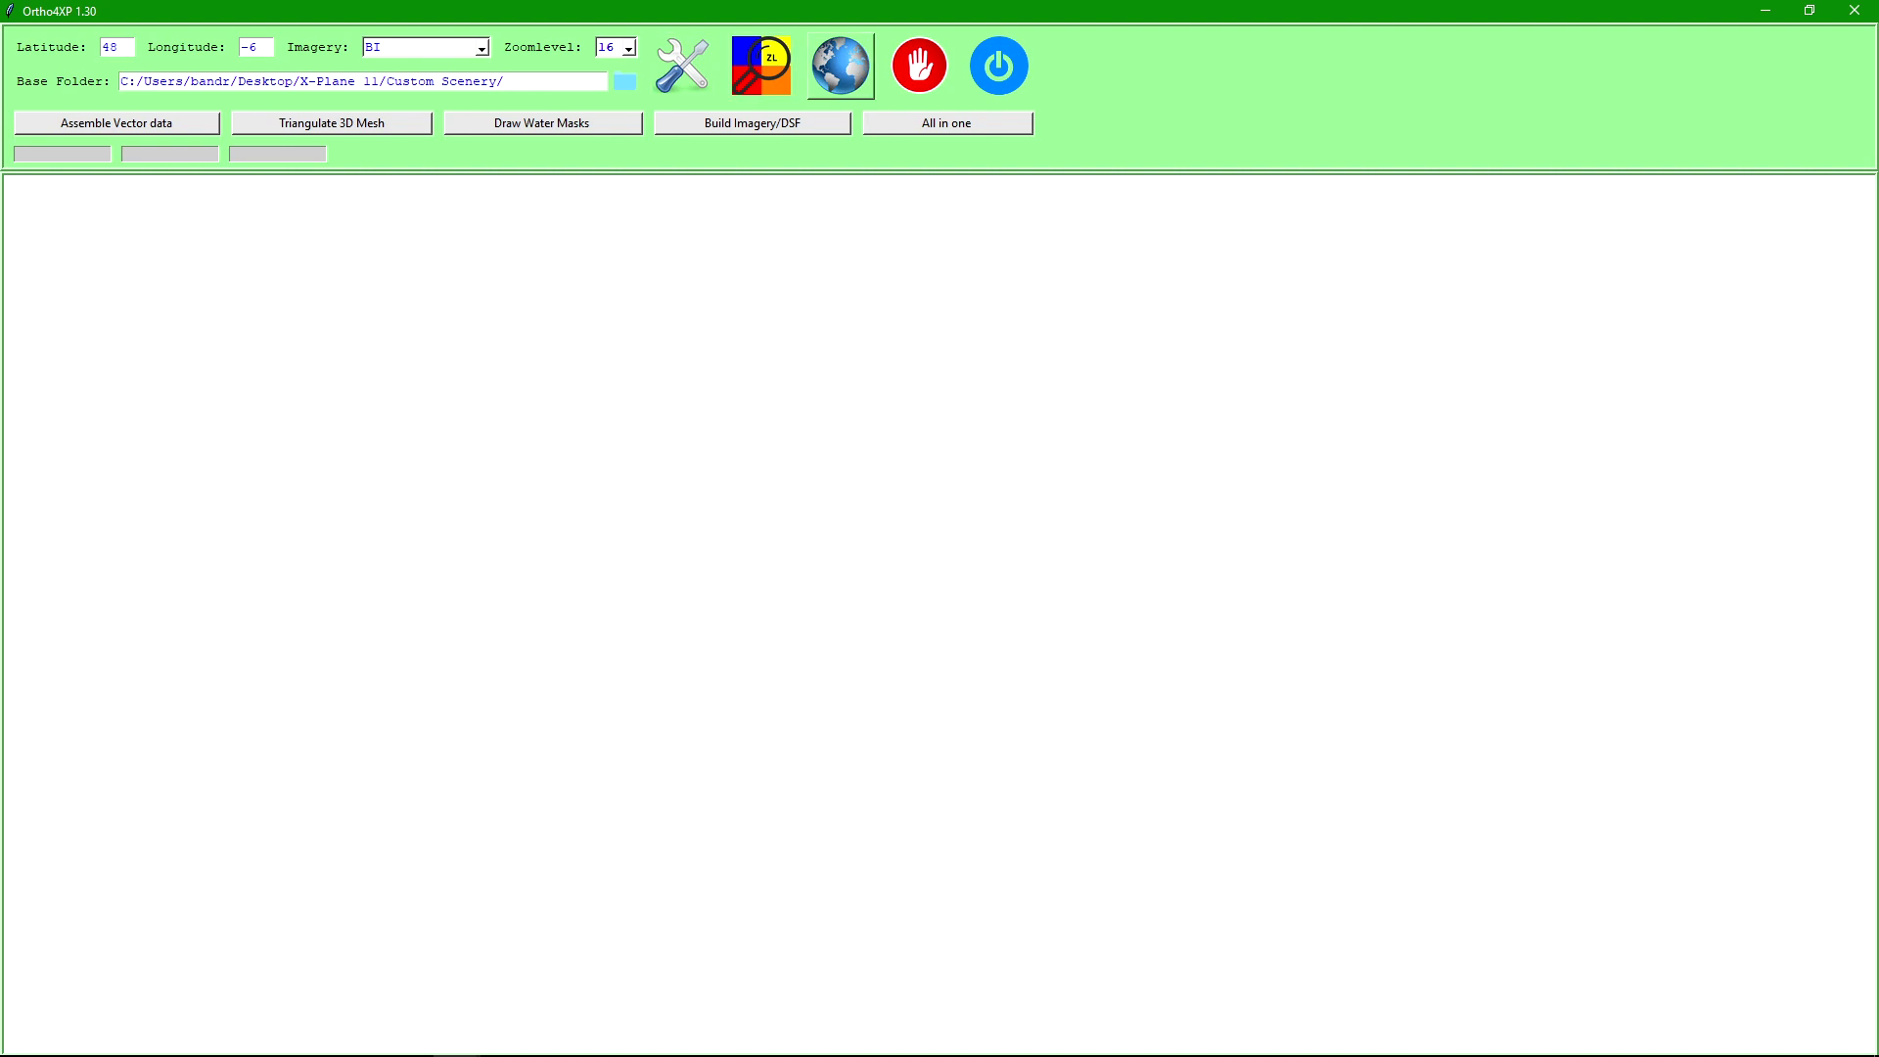
Step: Make the Vancouver tile +49-124 the active tile in the tiles collection map, leave it out of the batch build, and exit the map
left_click(840, 66)
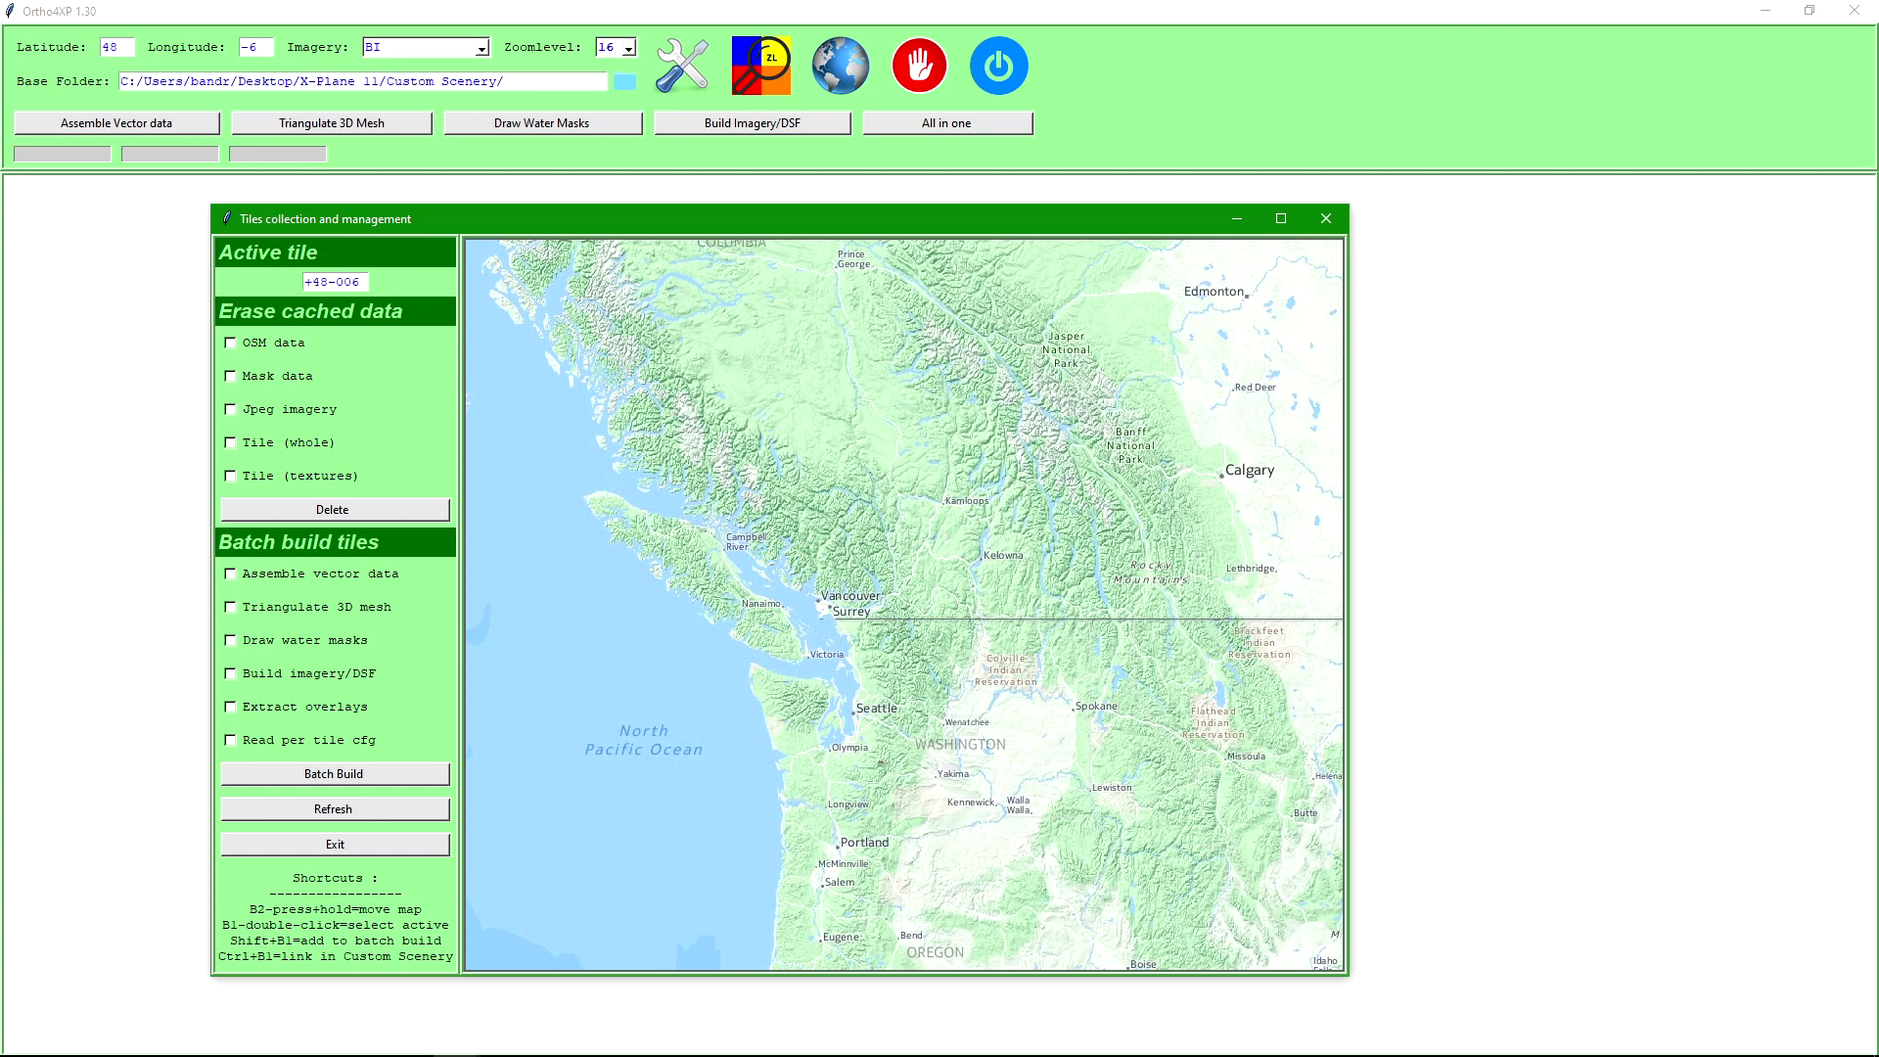
left_click(803, 585, "shift")
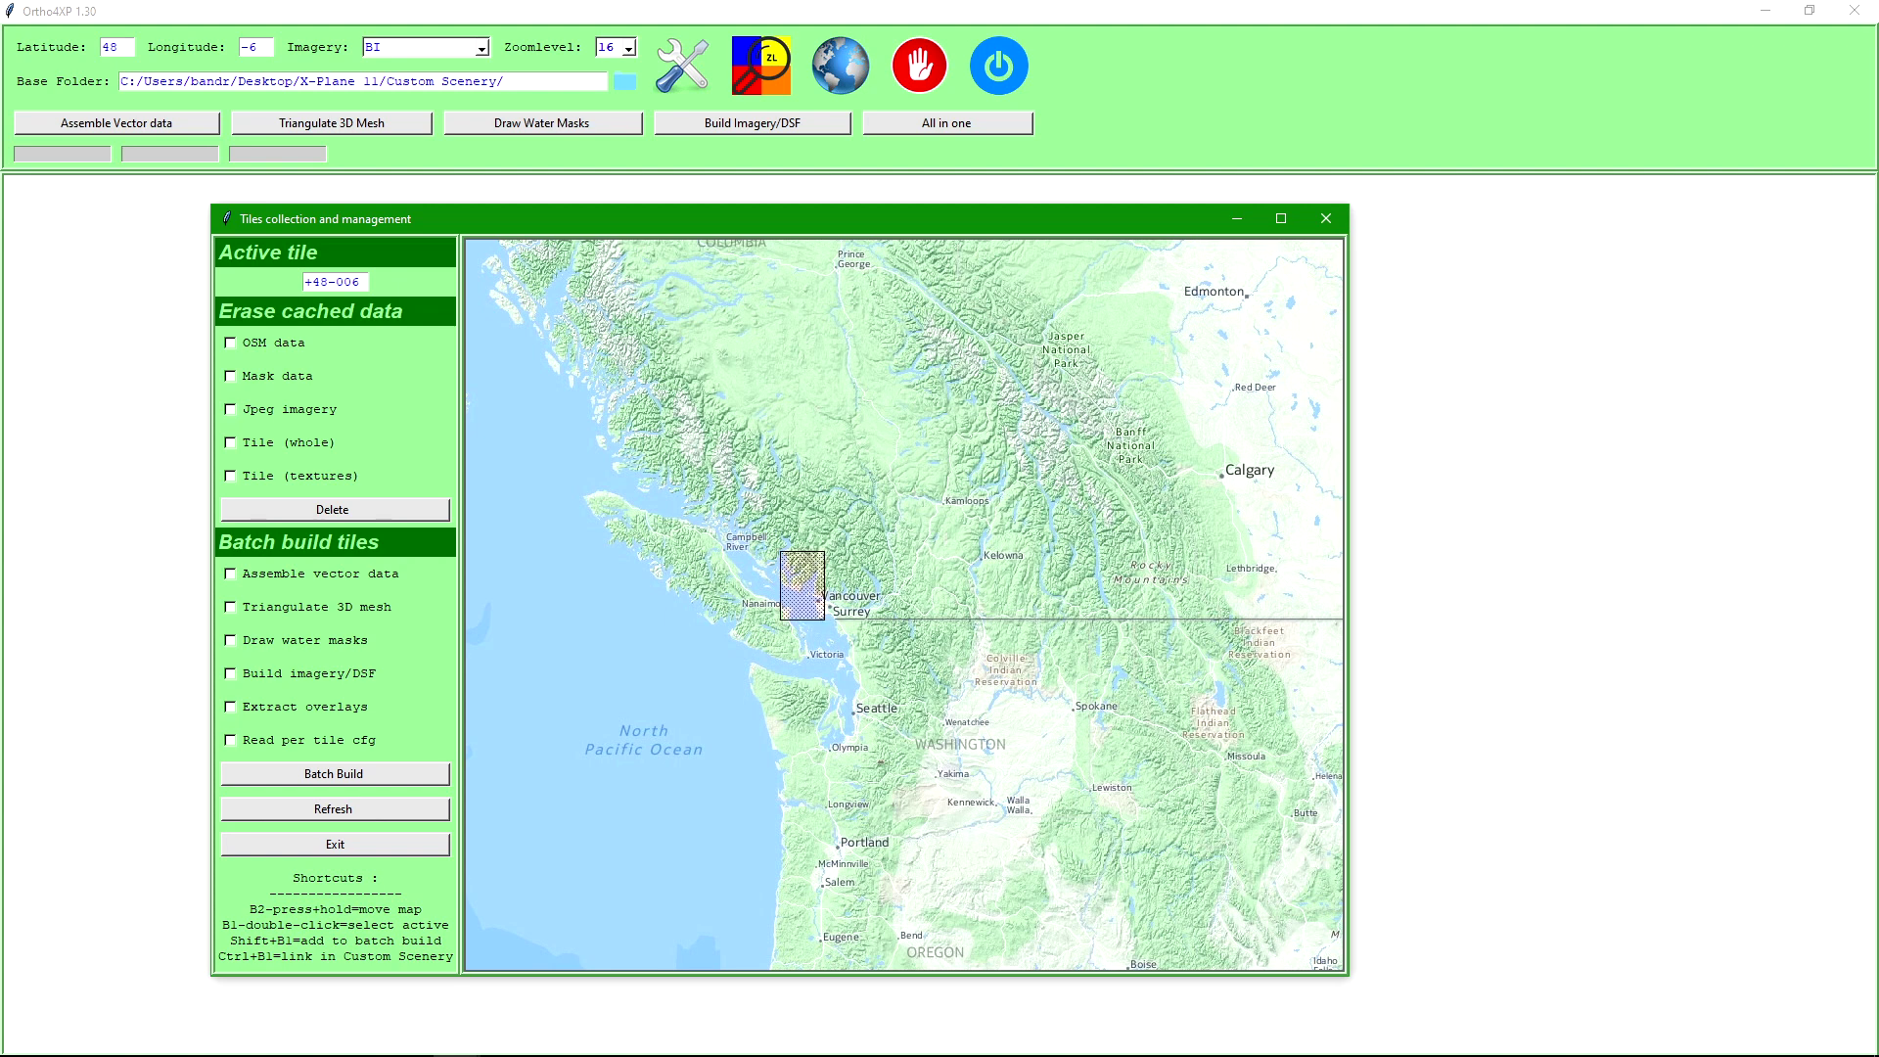
double_click(803, 585)
left_click(803, 585, "shift")
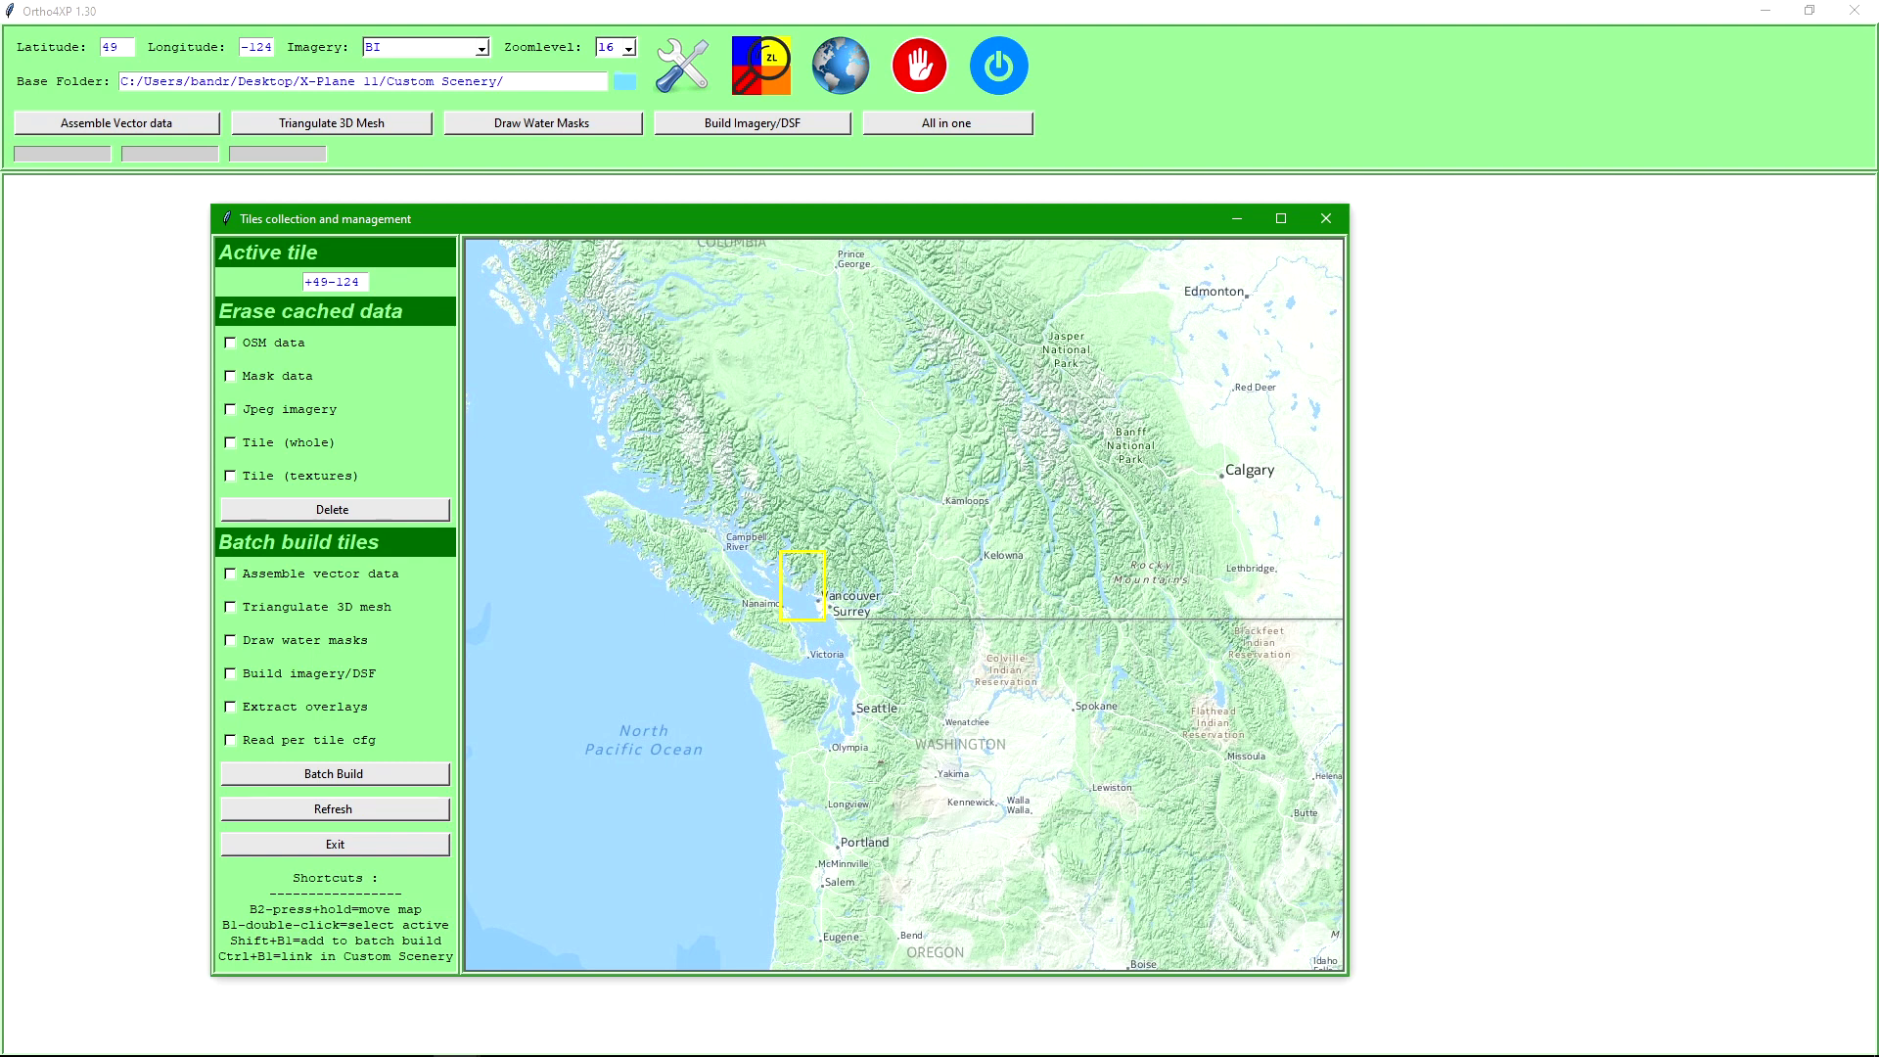
left_click(334, 843)
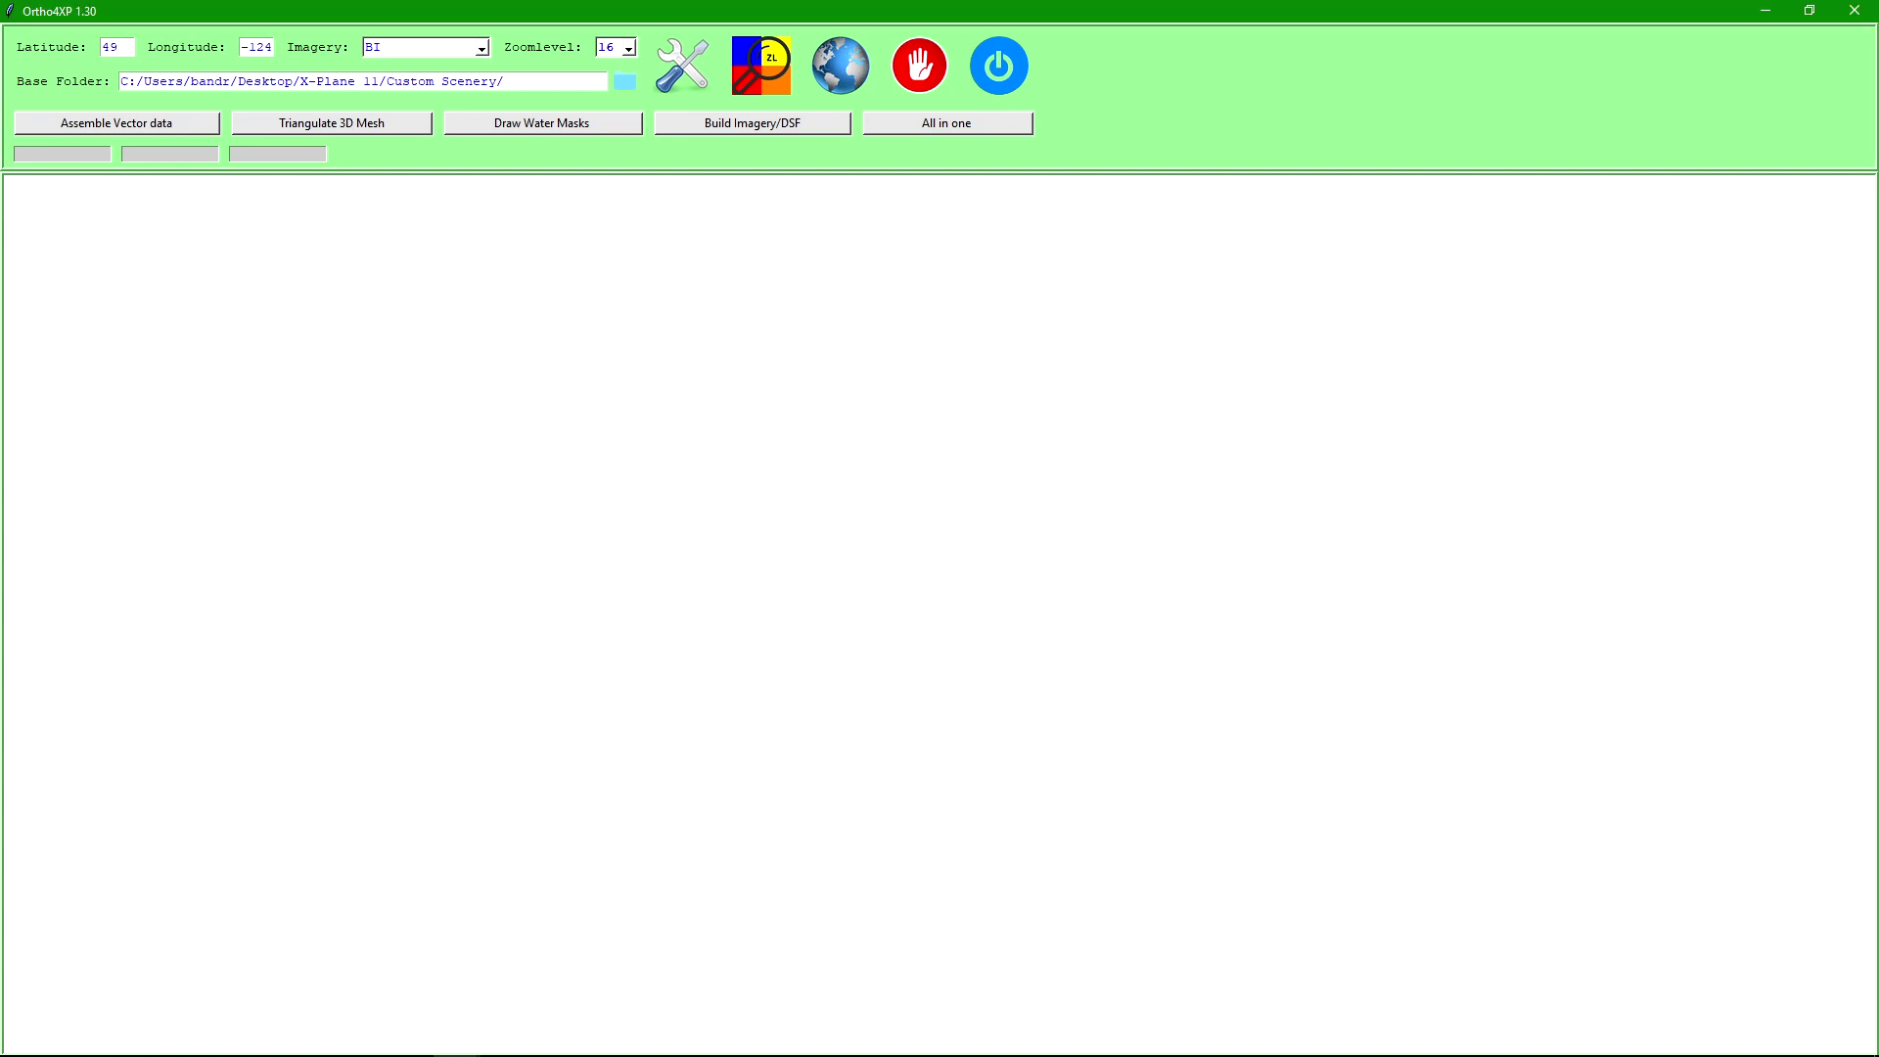
Step: Open the custom zoomlevels preview for the tile, load it with source BI at zoomlevel 13, and maximize the window
left_click(762, 66)
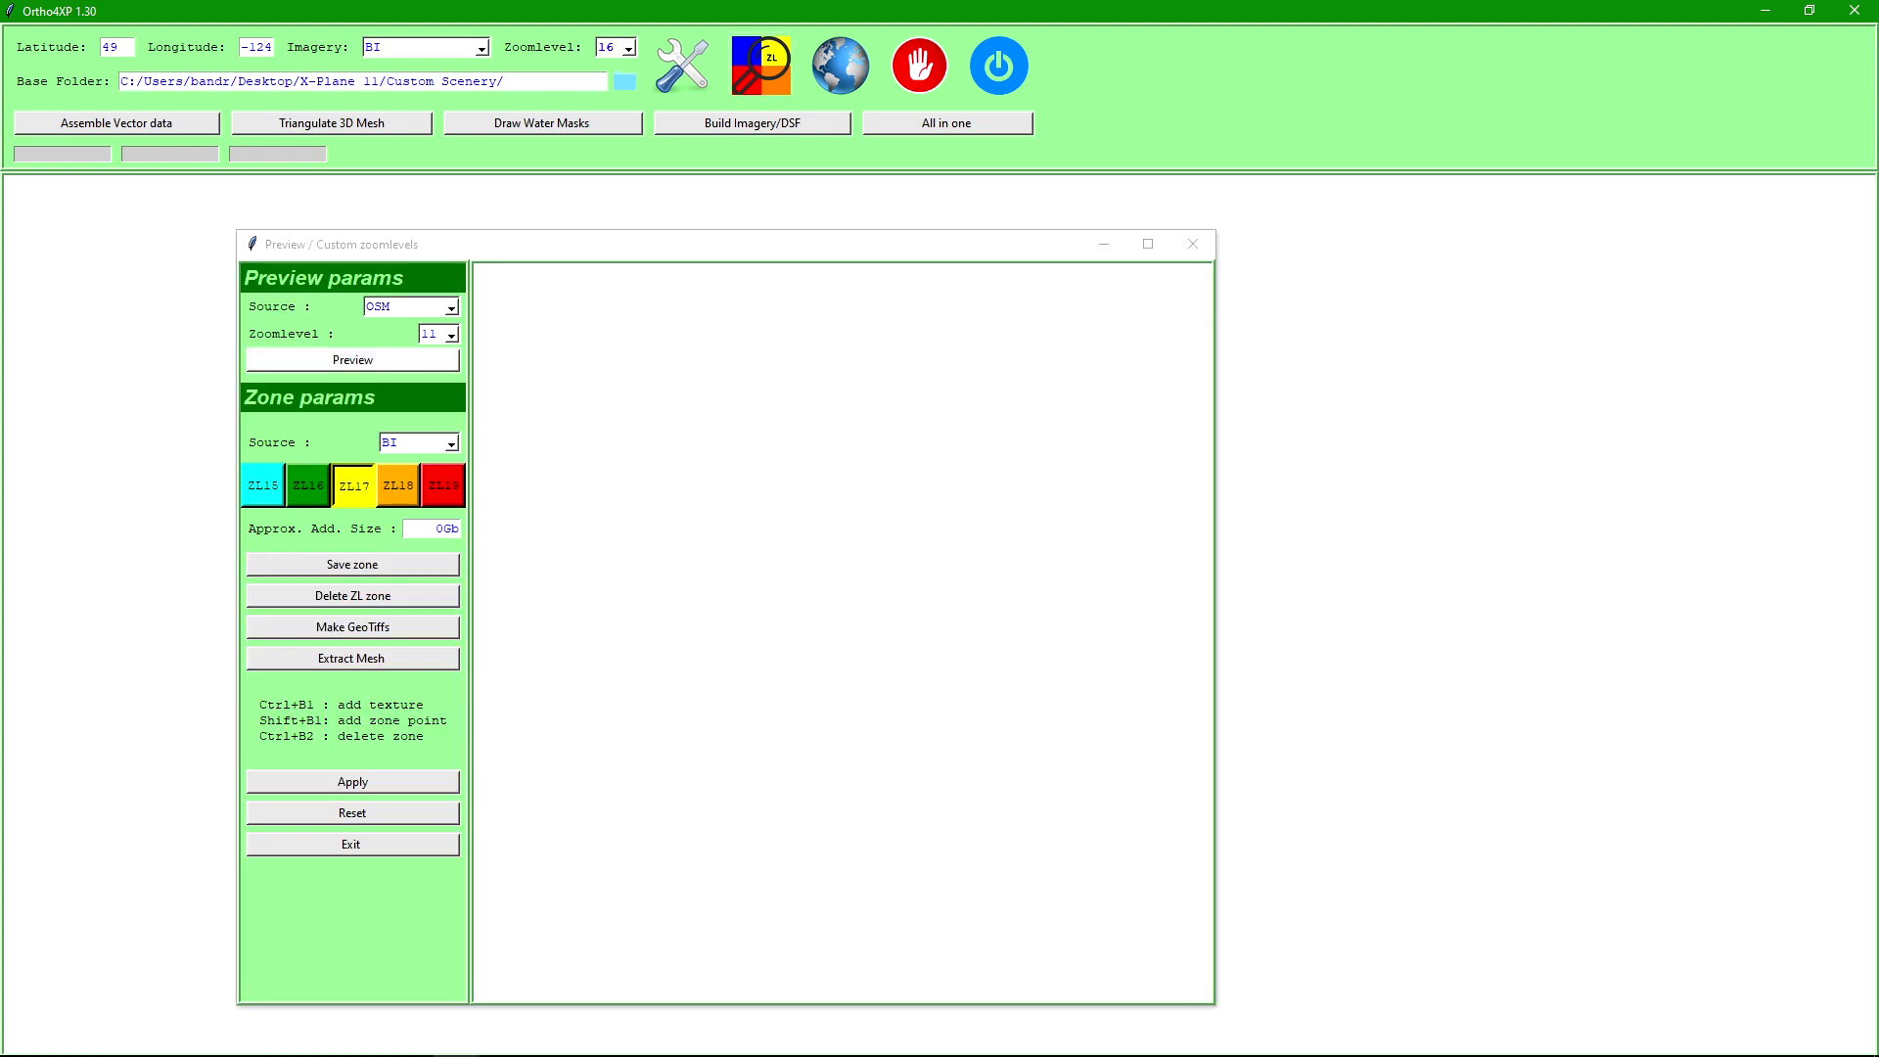
left_click(451, 308)
left_click(377, 344)
left_click(451, 335)
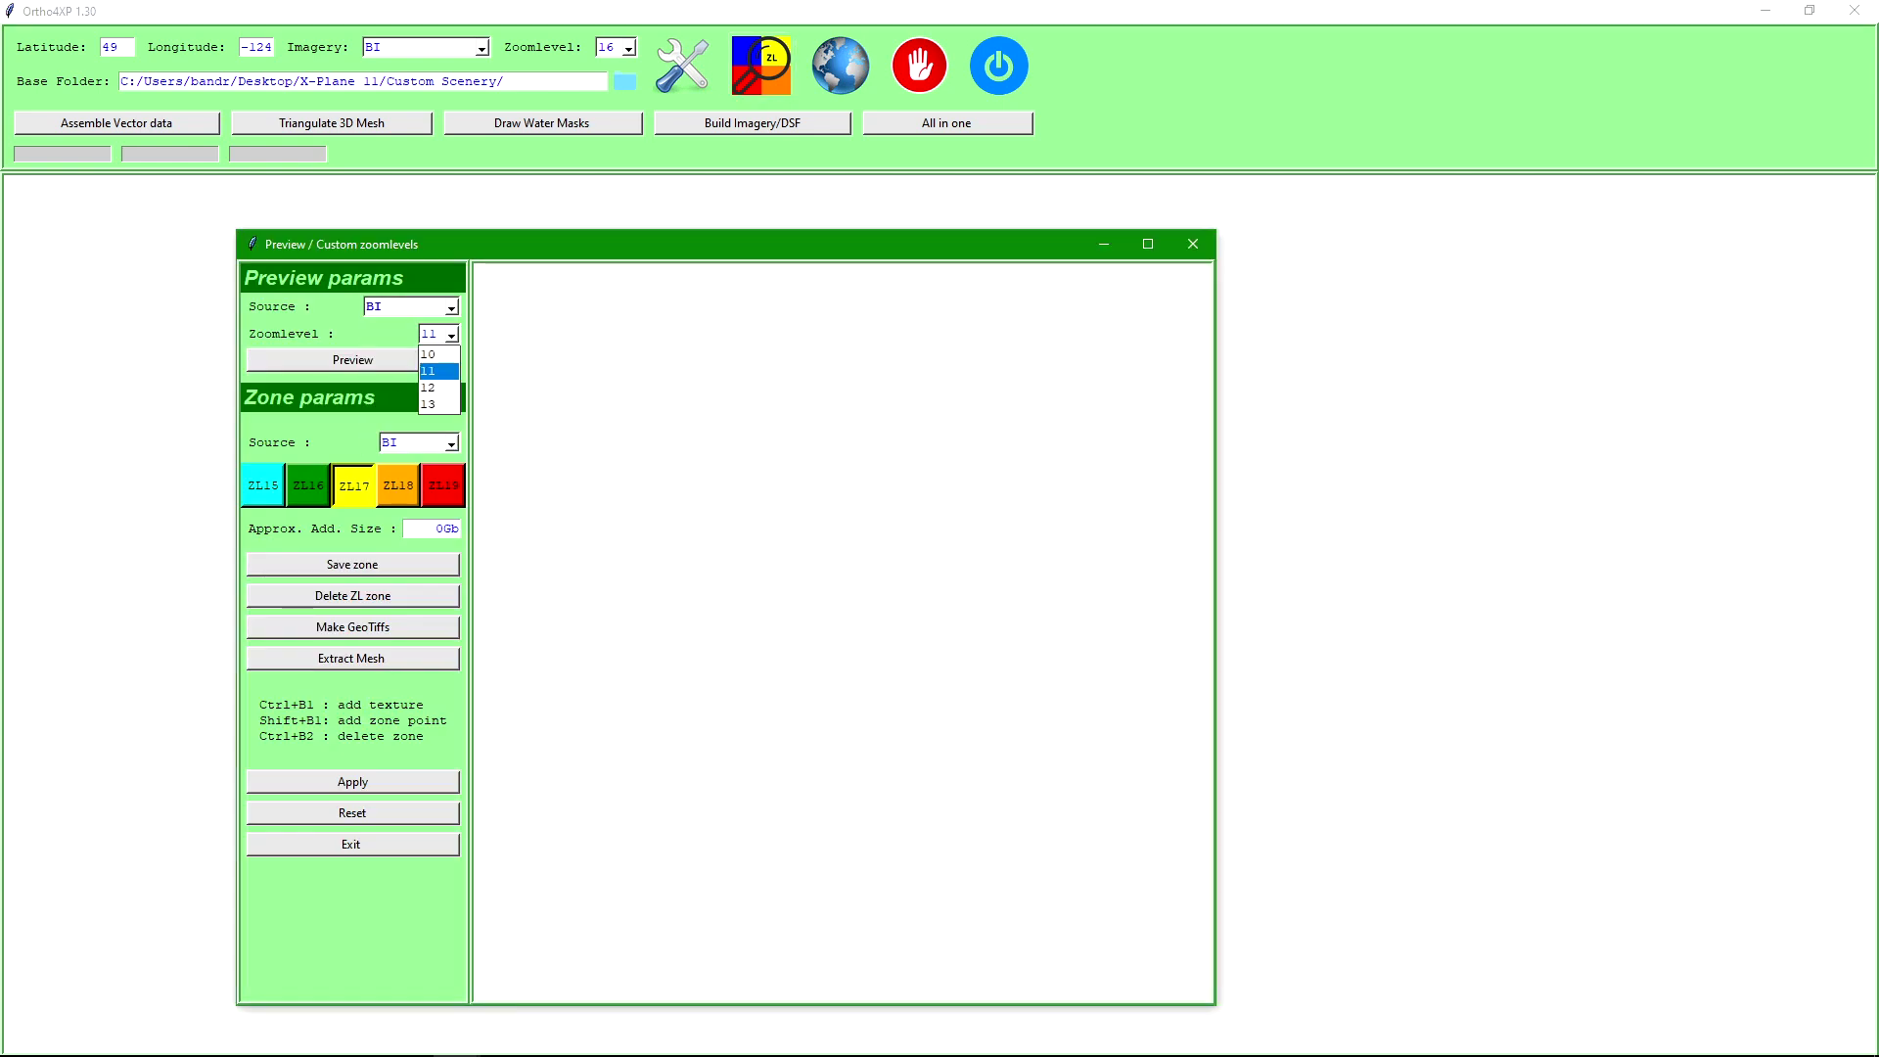
left_click(431, 403)
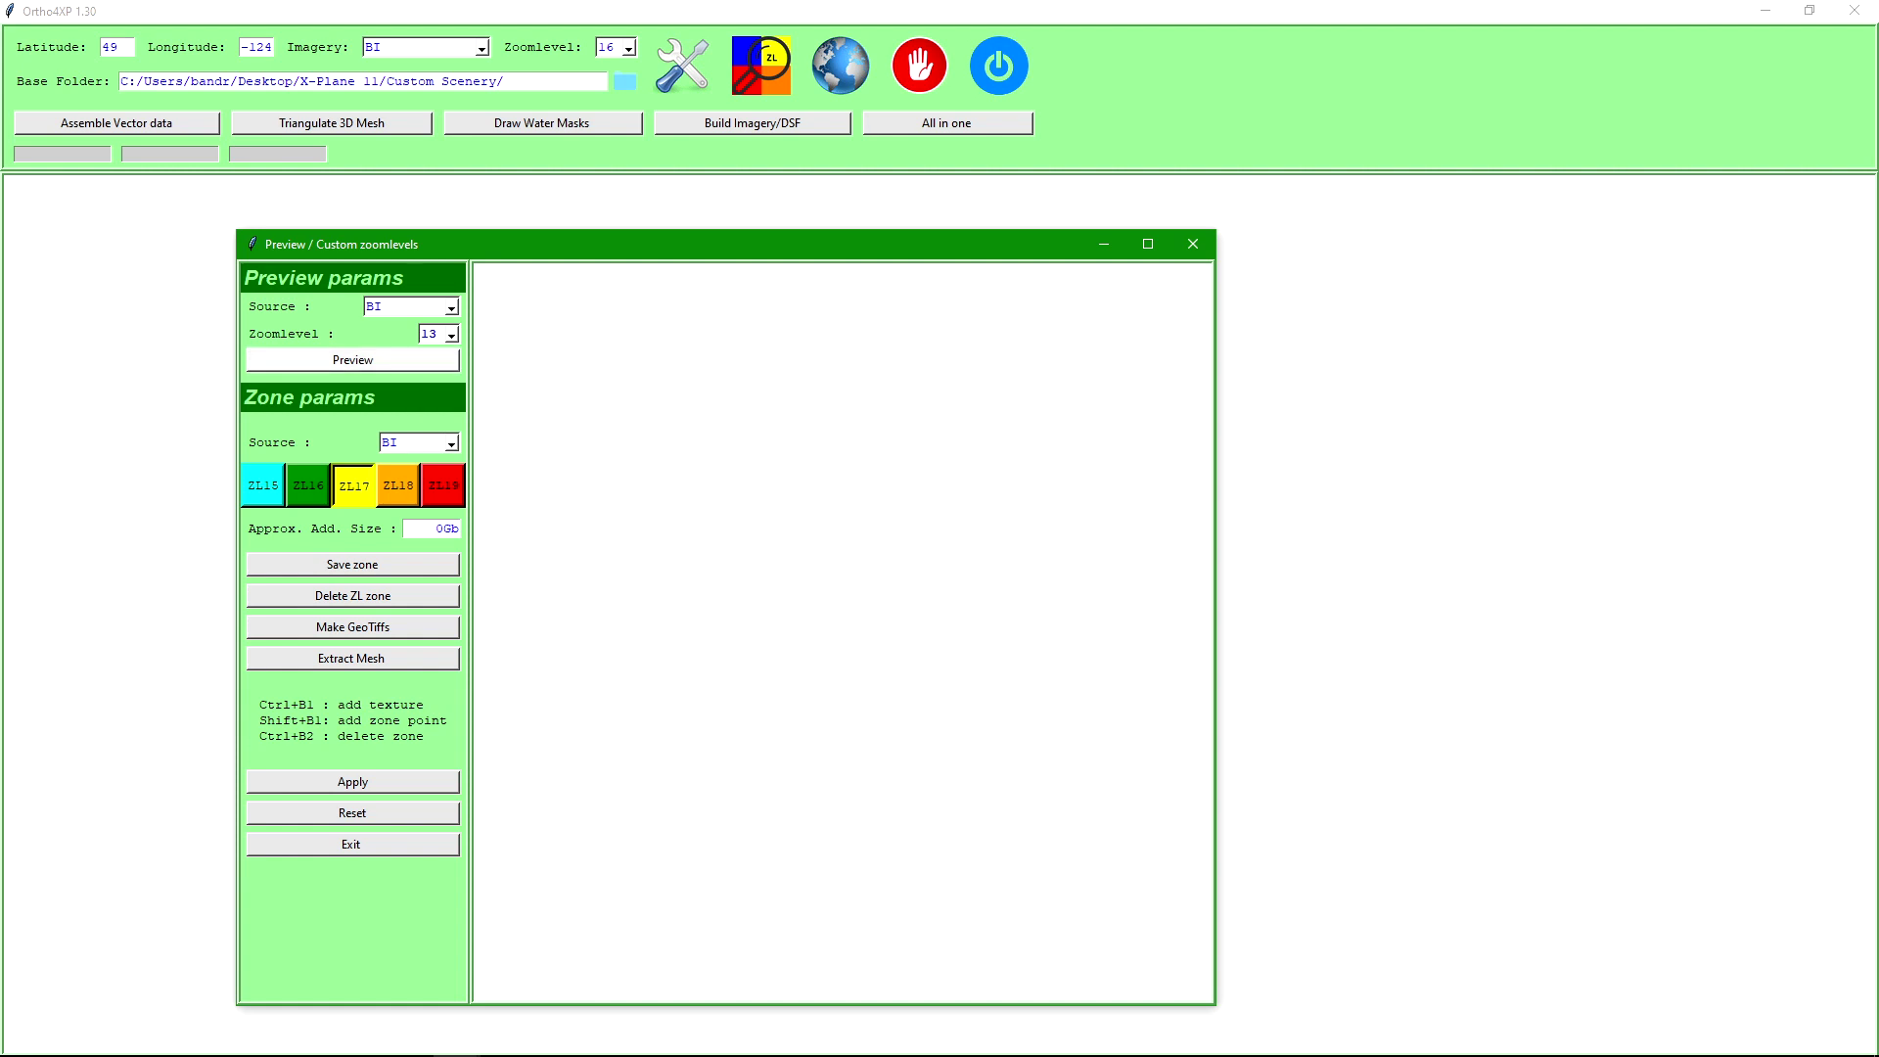
left_click(353, 360)
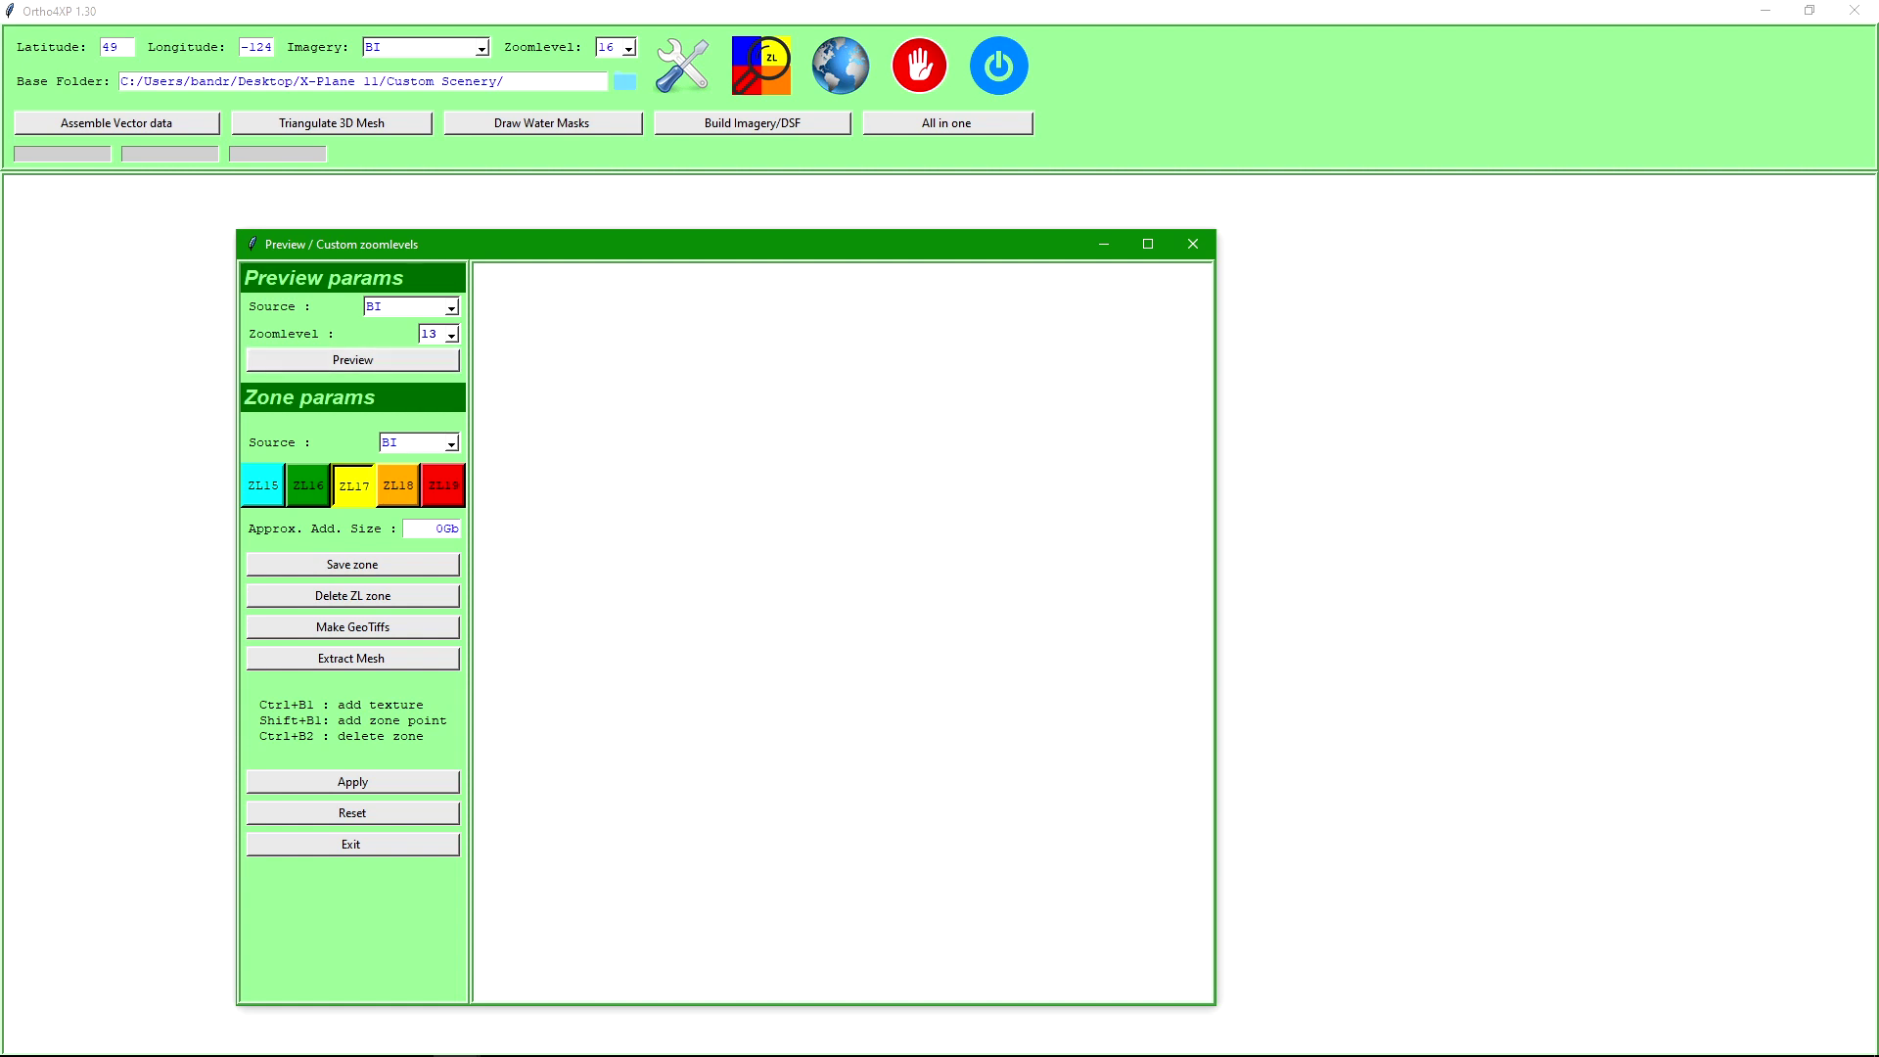
left_click(352, 360)
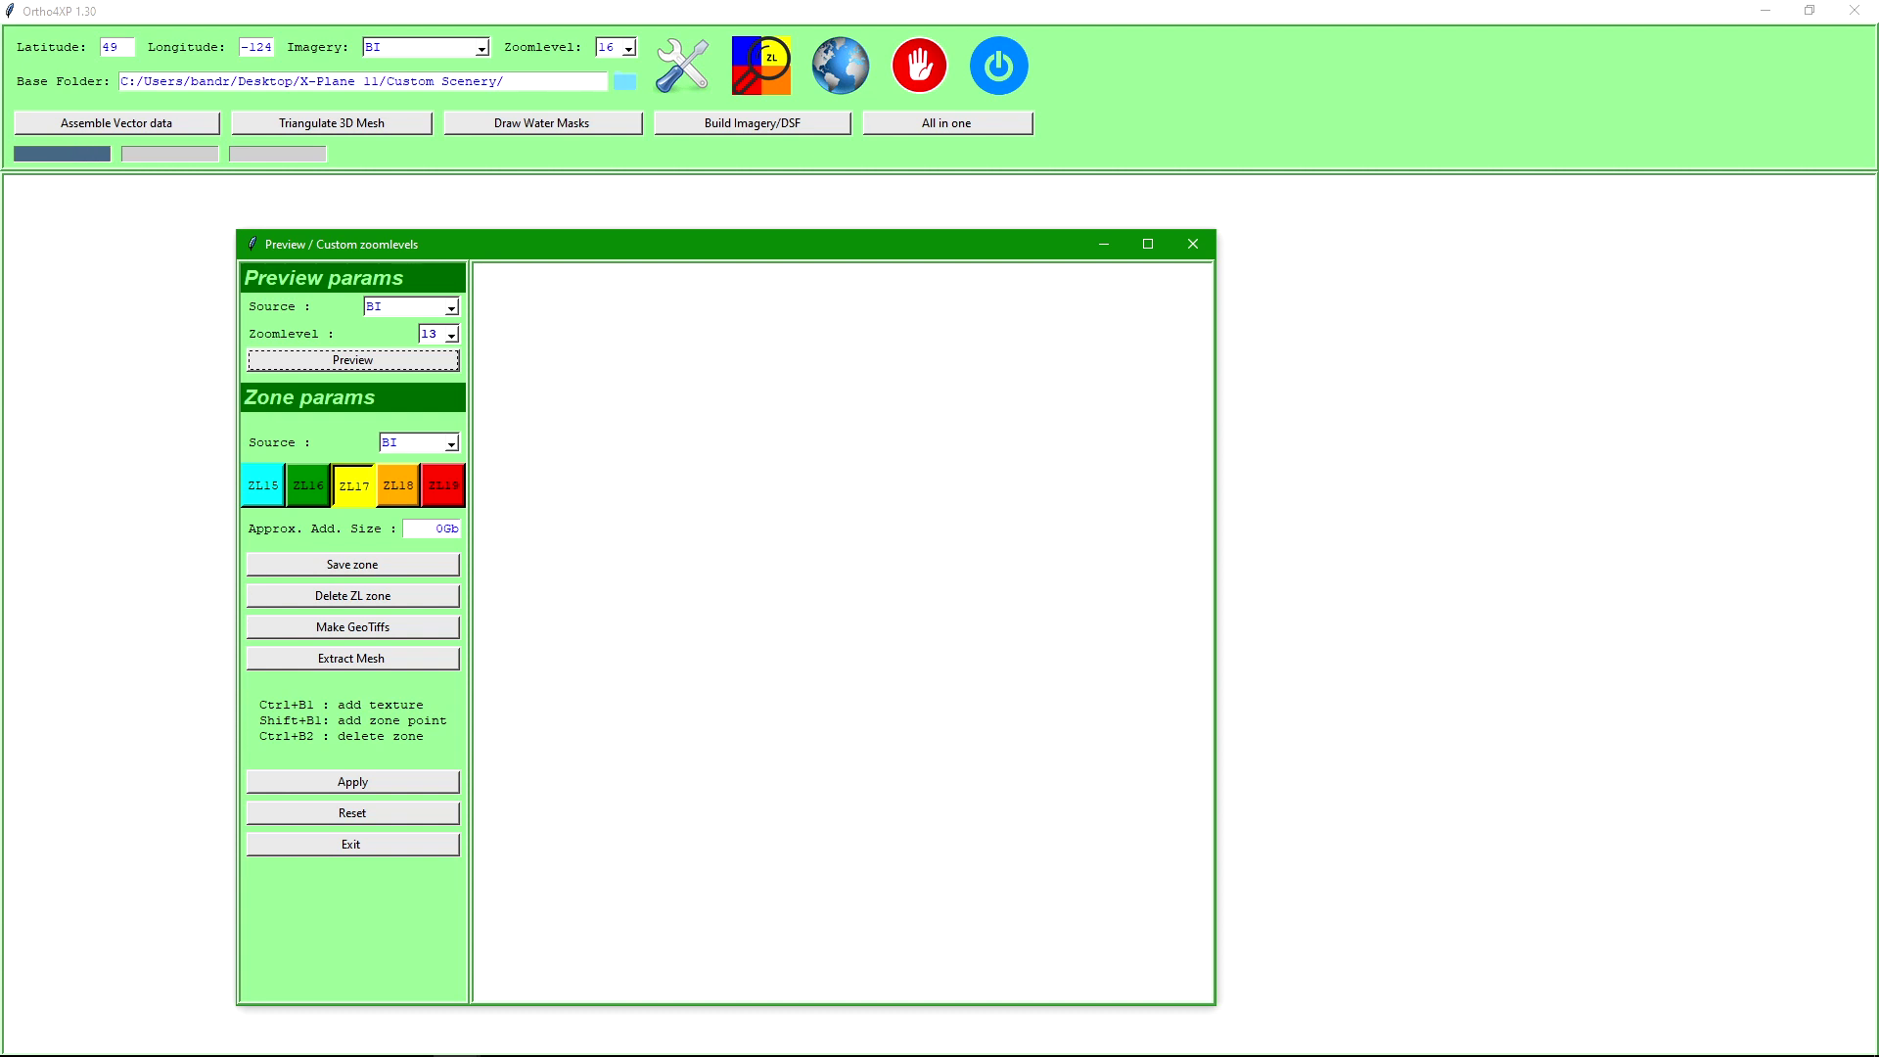
left_click(1148, 244)
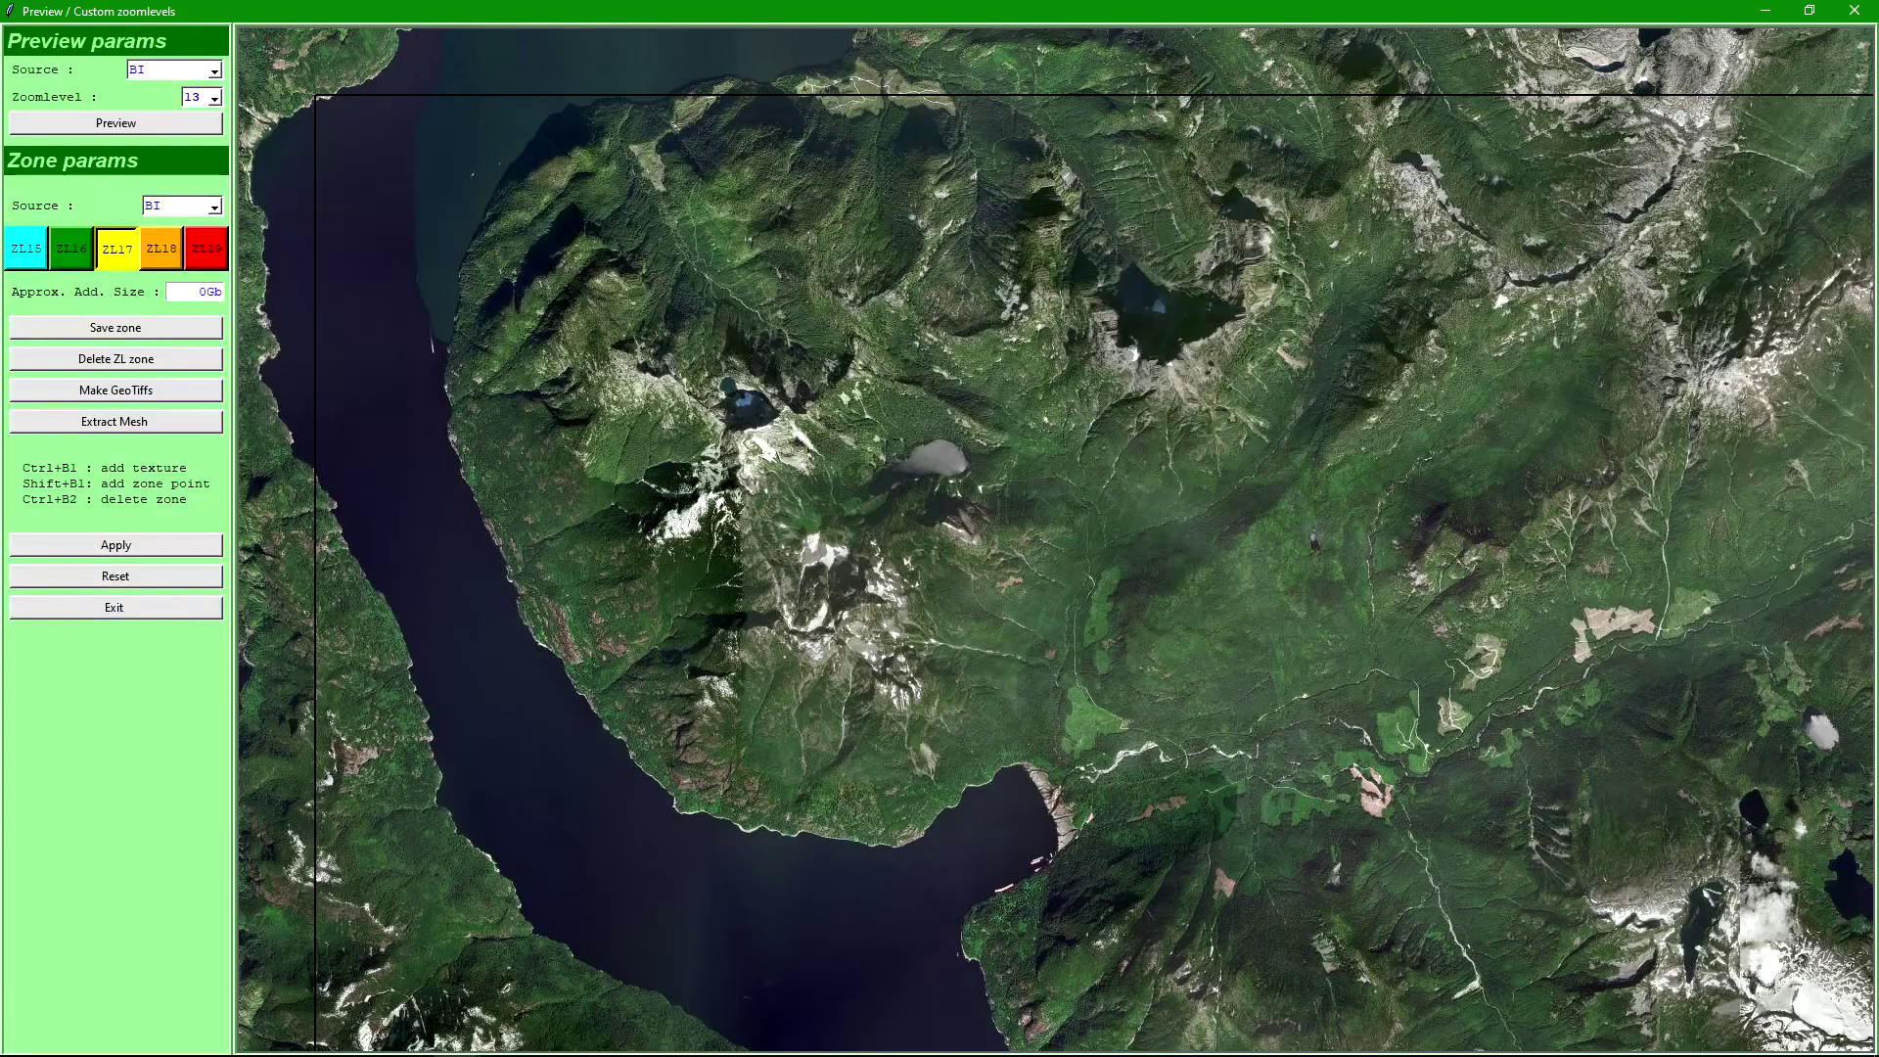
Step: Bring Vancouver's airport into view in the preview and set the zone source to GO2
left_click_drag(1214, 665, 742, 288)
left_click_drag(998, 959, 1018, 107)
left_click_drag(881, 832, 1220, 283)
left_click_drag(979, 831, 1130, 270)
left_click_drag(1077, 861, 993, 215)
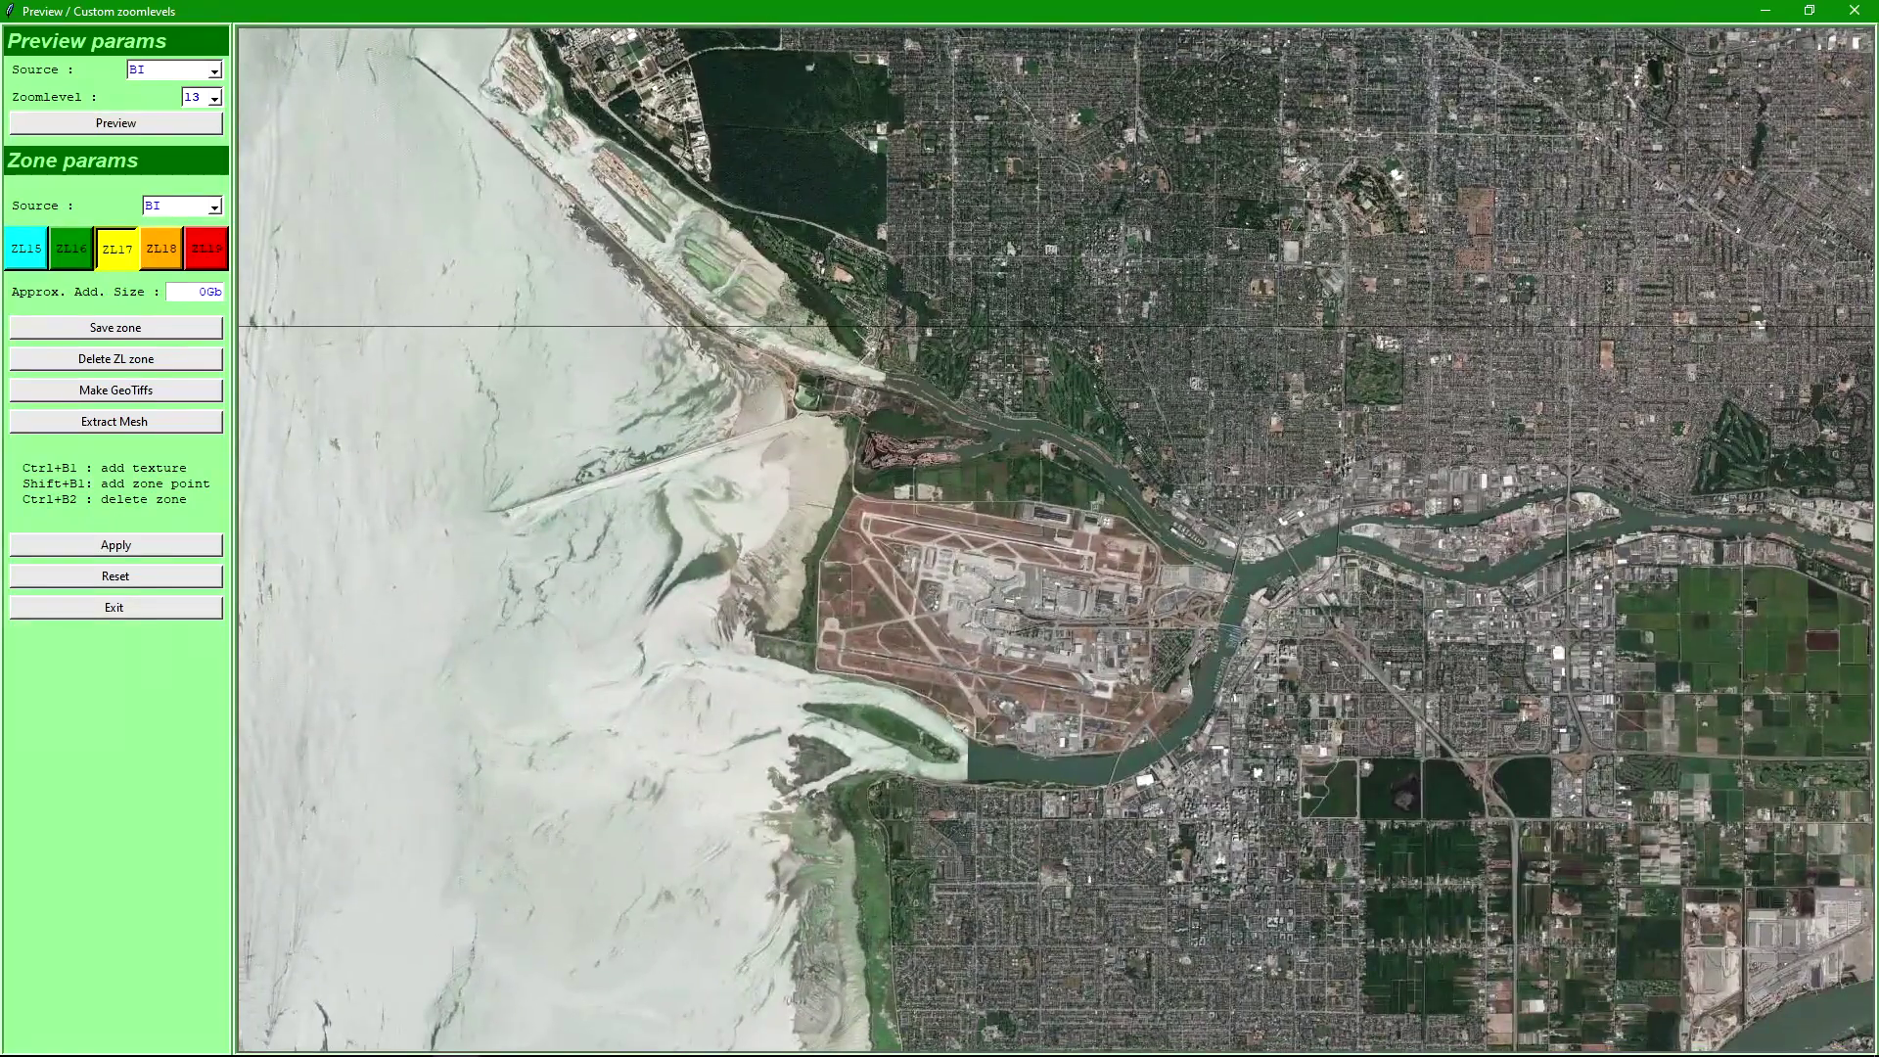
left_click(214, 208)
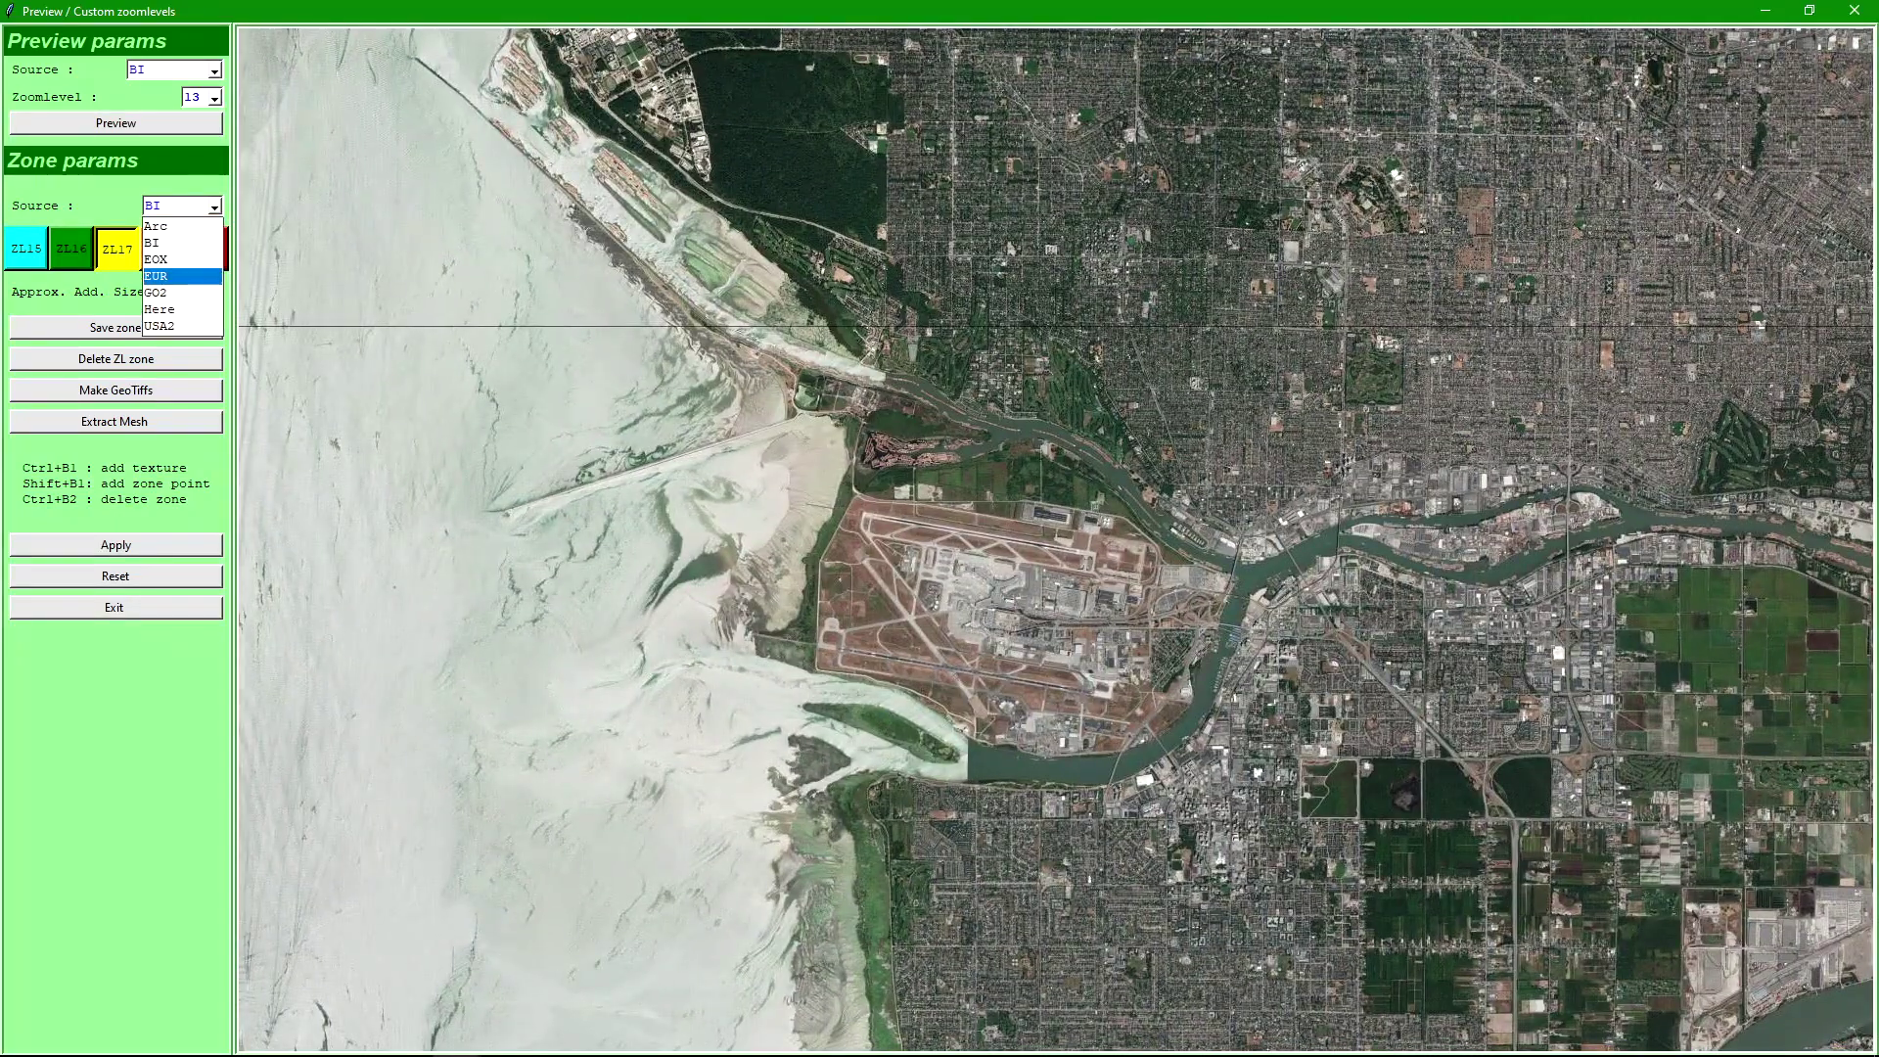
left_click(157, 292)
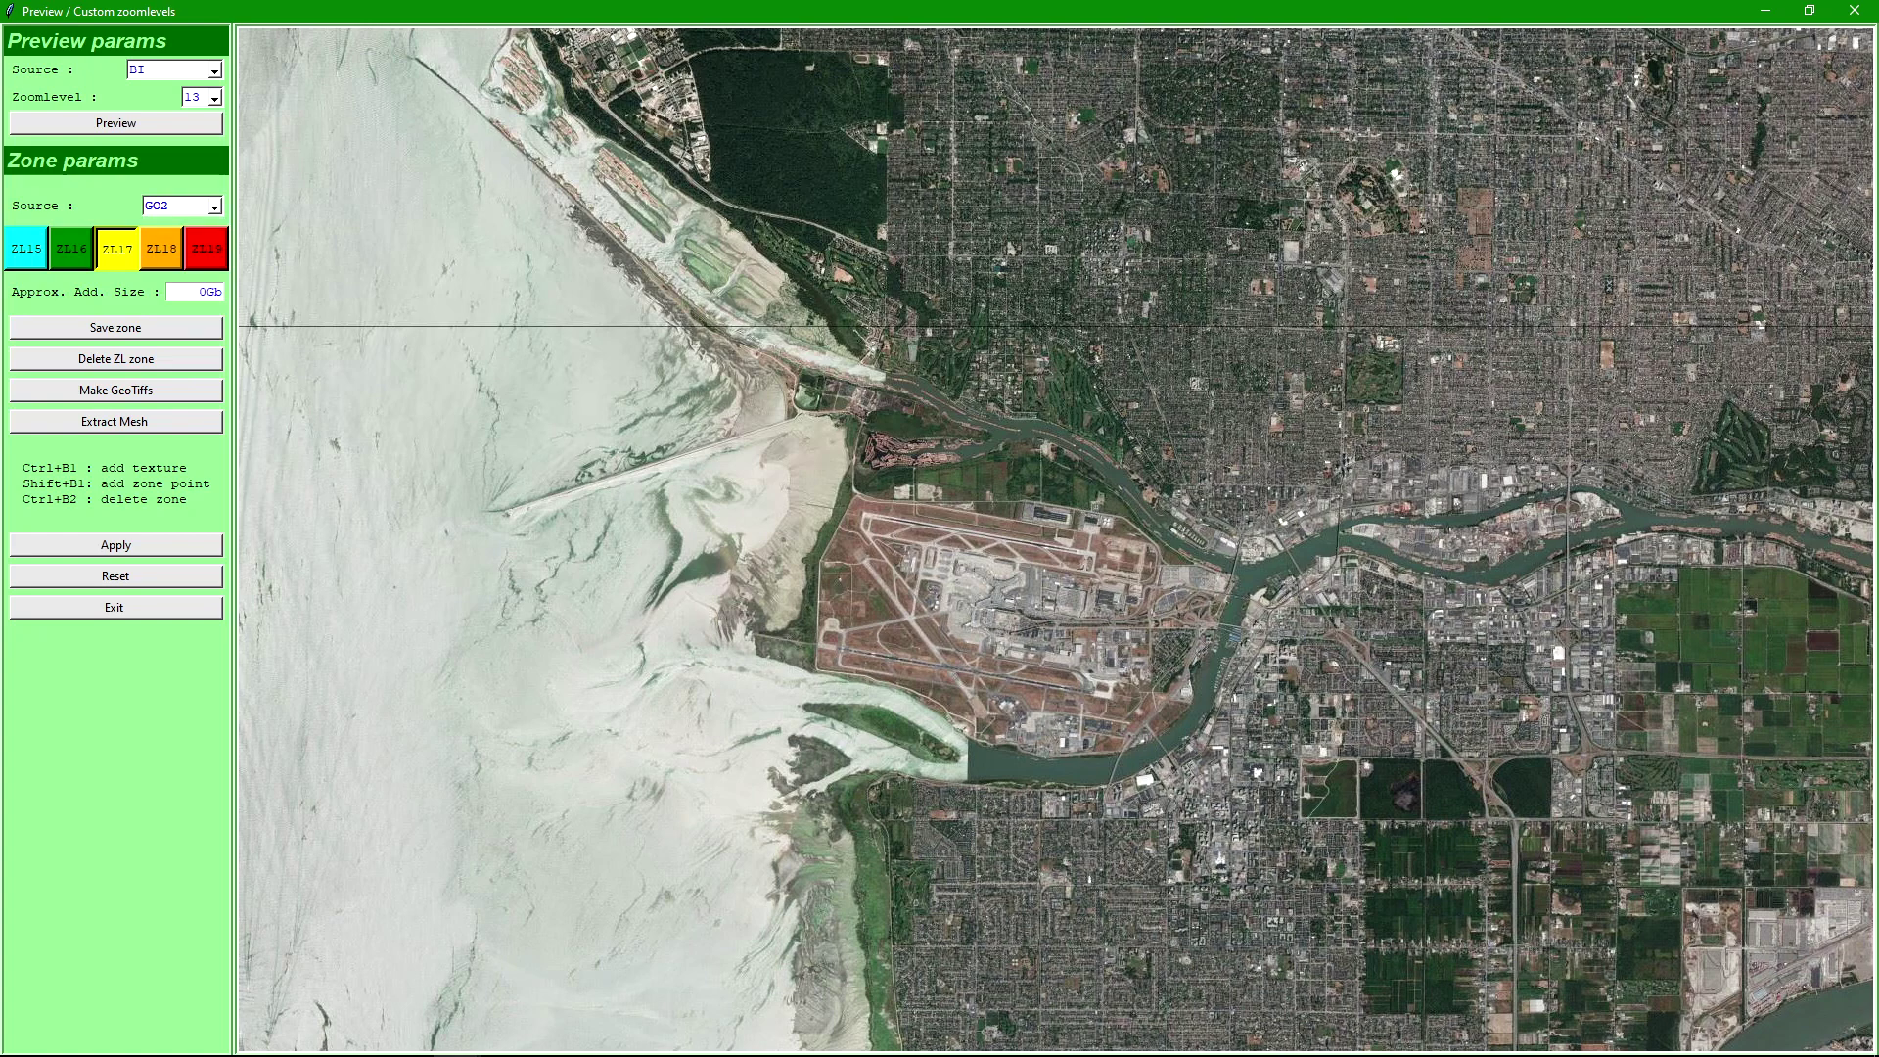
Step: Add a row of five ZL17 textures south of the airport, running east from the sea to the farmland
left_click_drag(1345, 461, 1422, 186)
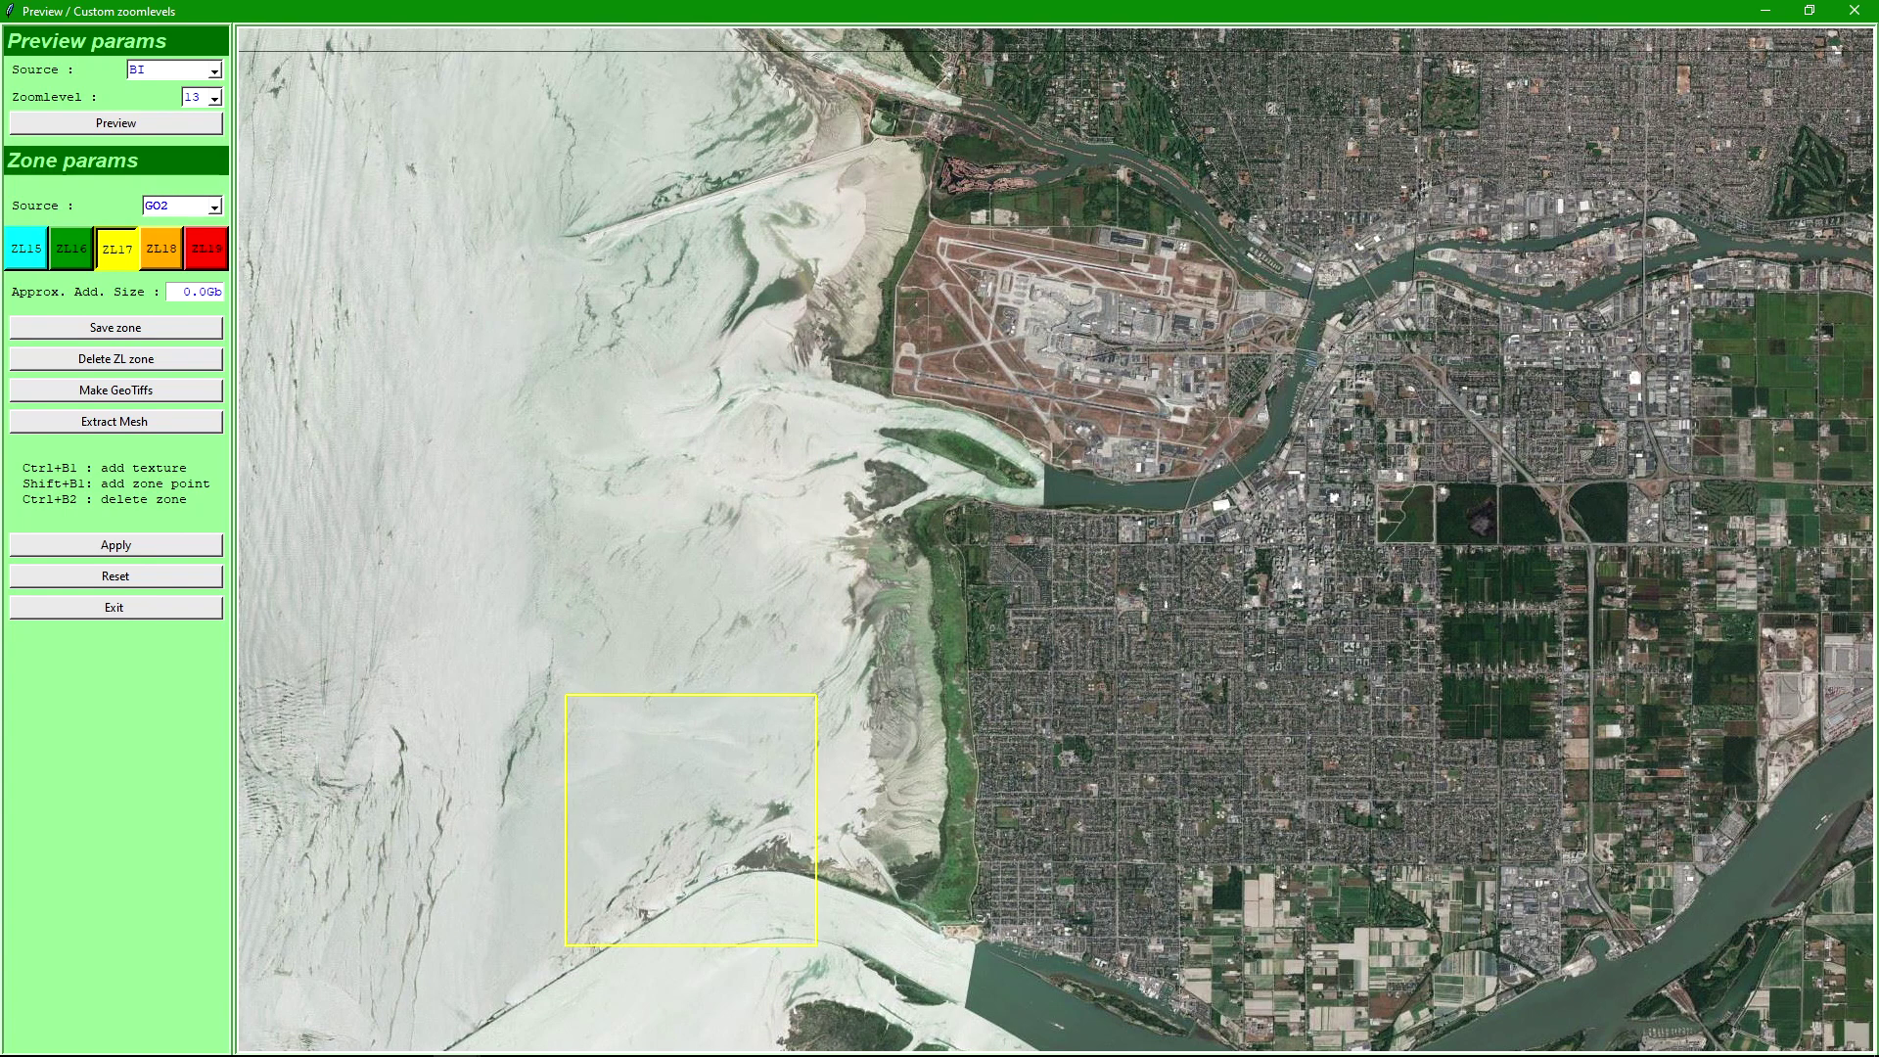
left_click(942, 821, "ctrl")
left_click(1192, 820, "ctrl")
left_click(1442, 820, "ctrl")
left_click(1693, 820, "ctrl")
Step: Add three ZL17 textures northward from the row's eastern end to form a column east of the airport
left_click_drag(1663, 783, 1437, 968)
left_click(1465, 756, "ctrl")
left_click(1466, 505, "ctrl")
left_click(1466, 254, "ctrl")
Step: Add a row of five ZL17 textures north of the airport, from the top of the eastern column to the coast
left_click_drag(1466, 255, 1535, 490)
left_click_drag(1125, 783, 1537, 385)
left_click_drag(1272, 832, 1236, 274)
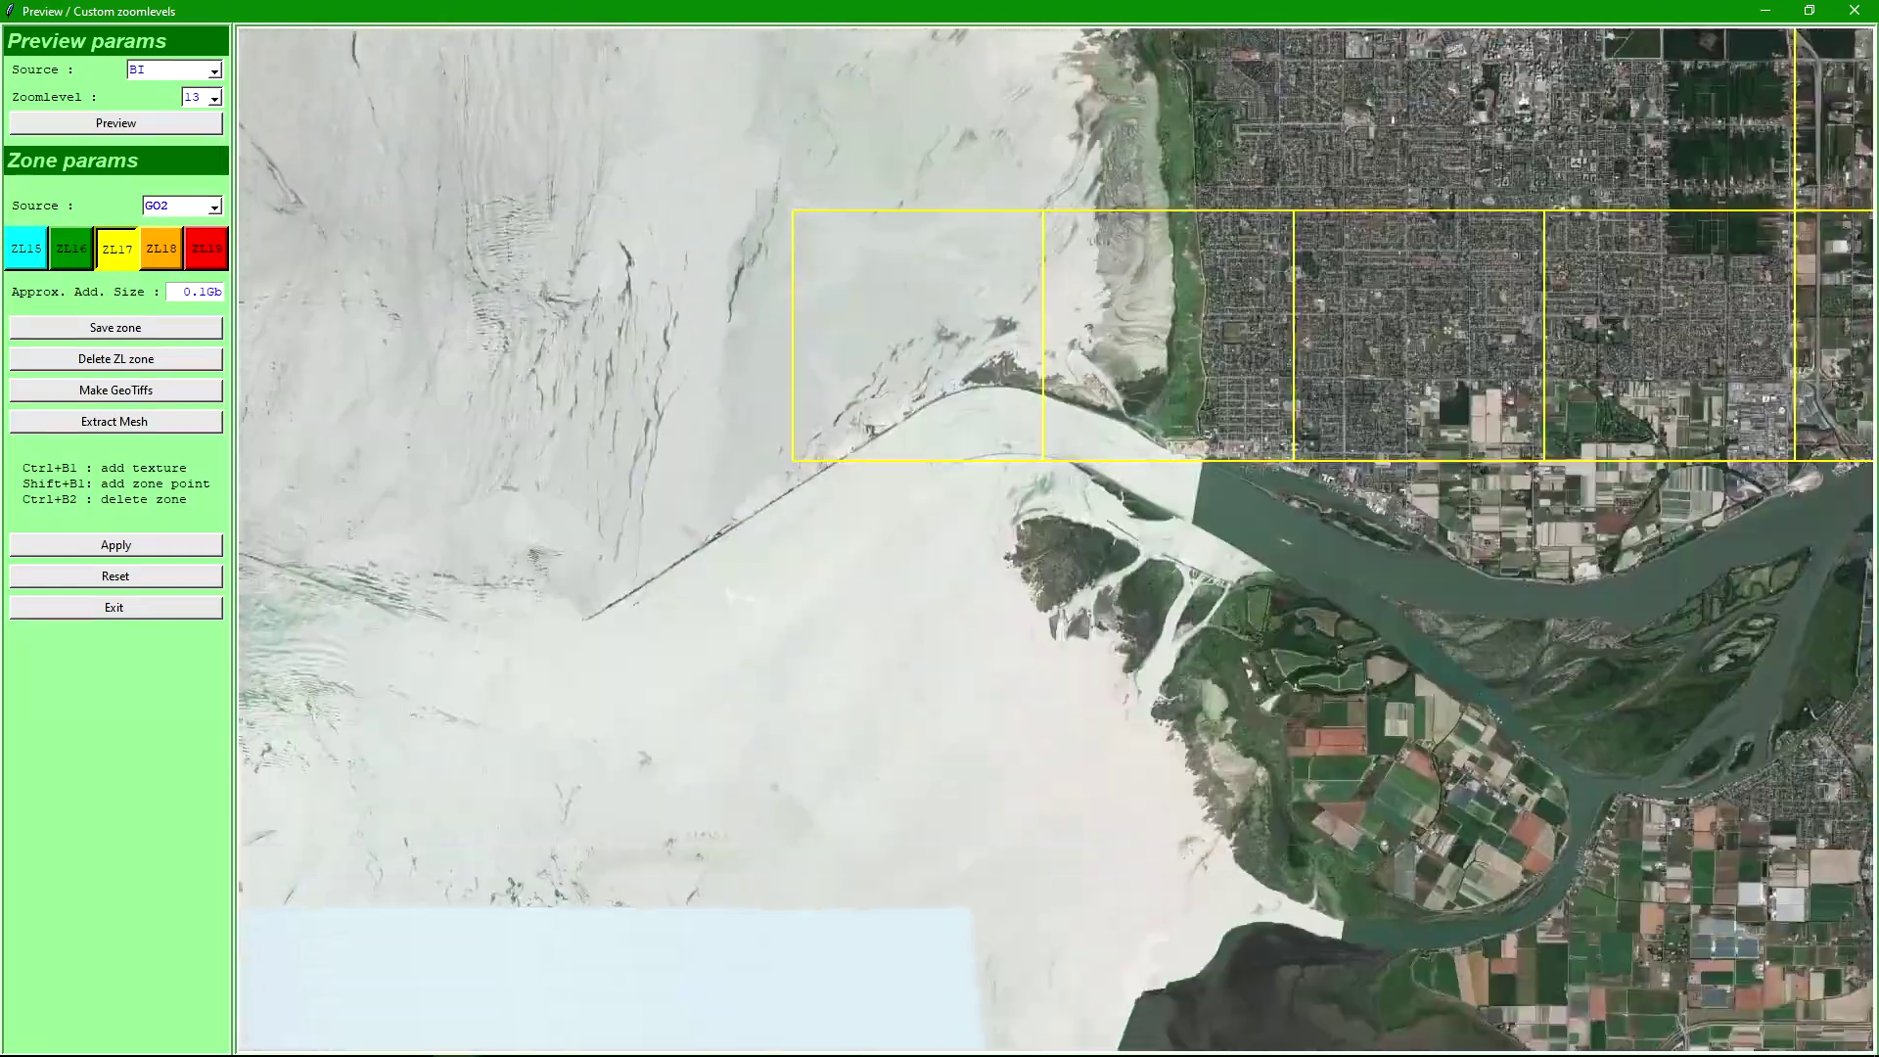
left_click_drag(1233, 743, 1094, 908)
left_click_drag(1272, 293, 965, 973)
left_click(1448, 157, "ctrl")
left_click(1223, 157, "ctrl")
left_click(969, 156, "ctrl")
left_click(715, 162, "ctrl")
left_click(480, 167, "ctrl")
Step: Remove the two western corner textures and fill the area north, east and south of the airport inside the ring with ZL17 textures
left_click_drag(489, 274, 902, 232)
left_click_drag(1018, 509, 836, 378)
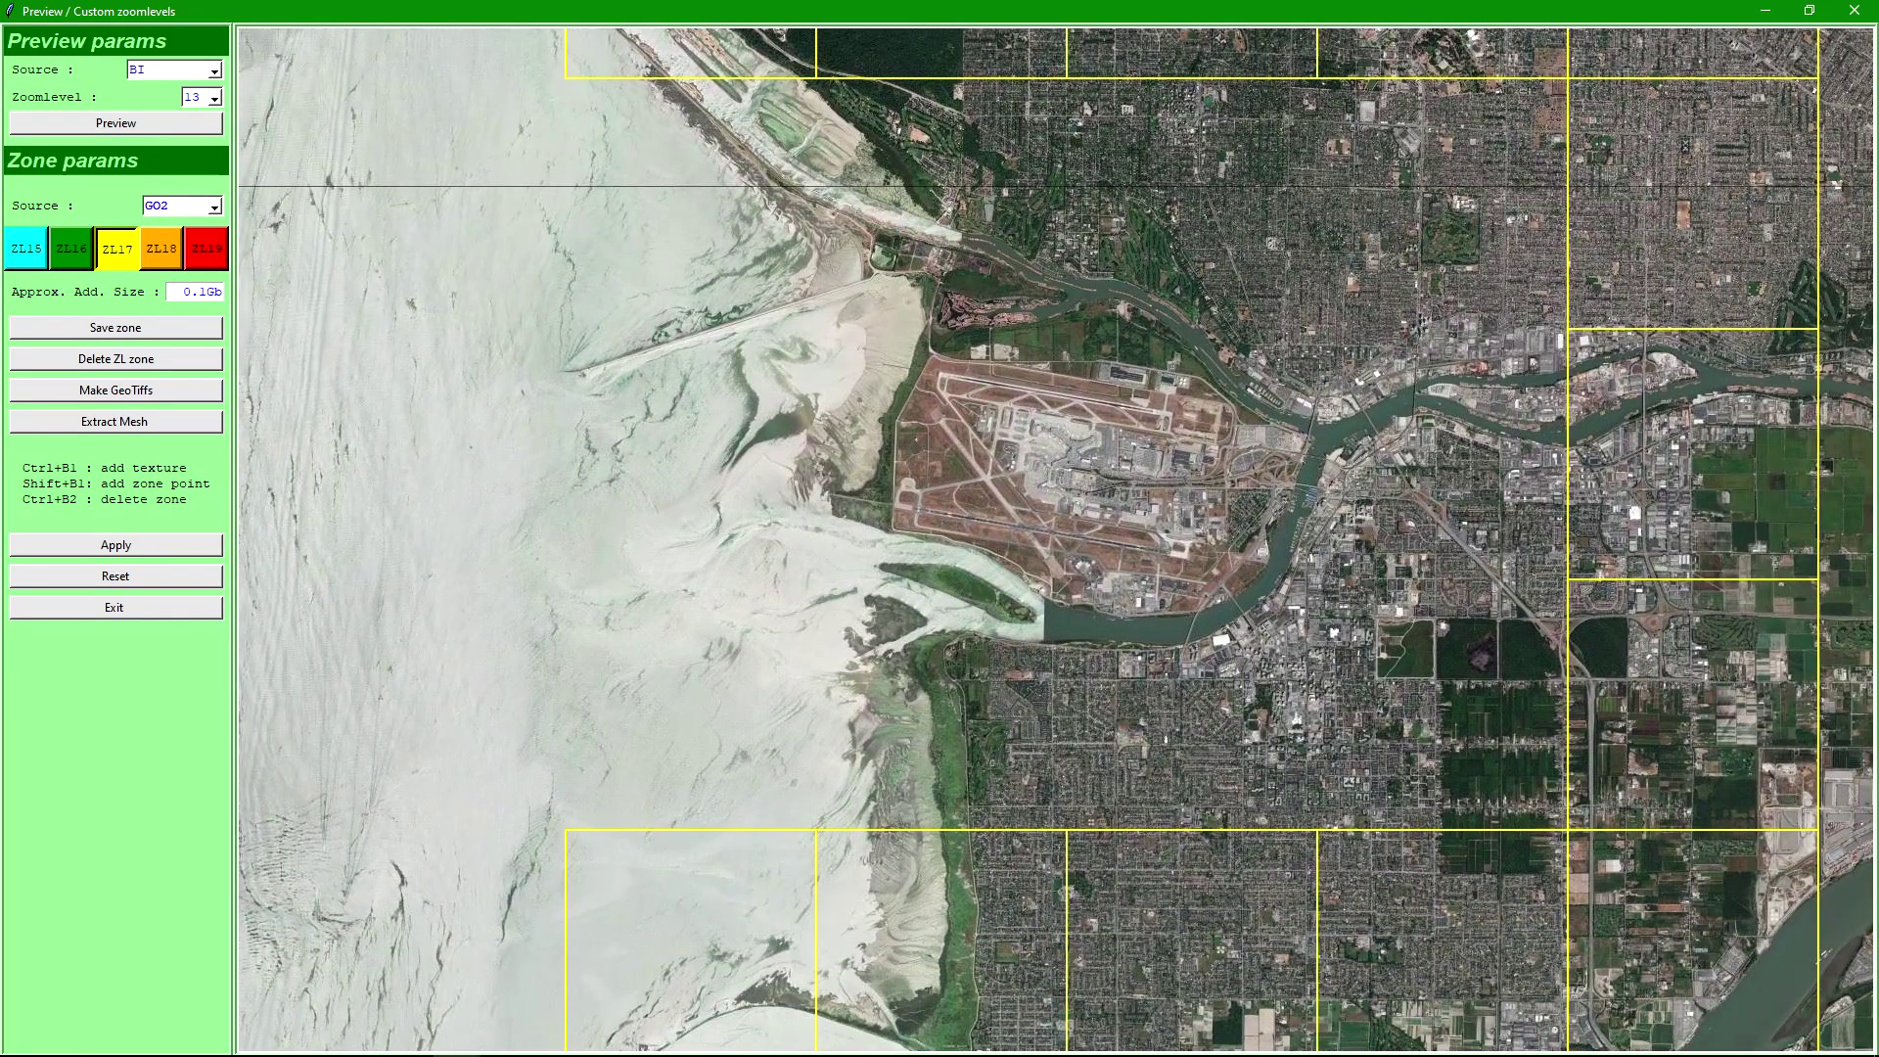
left_click(700, 915, "ctrl")
left_click(938, 699, "ctrl")
left_click_drag(935, 568, 876, 776)
left_click(881, 416, "ctrl")
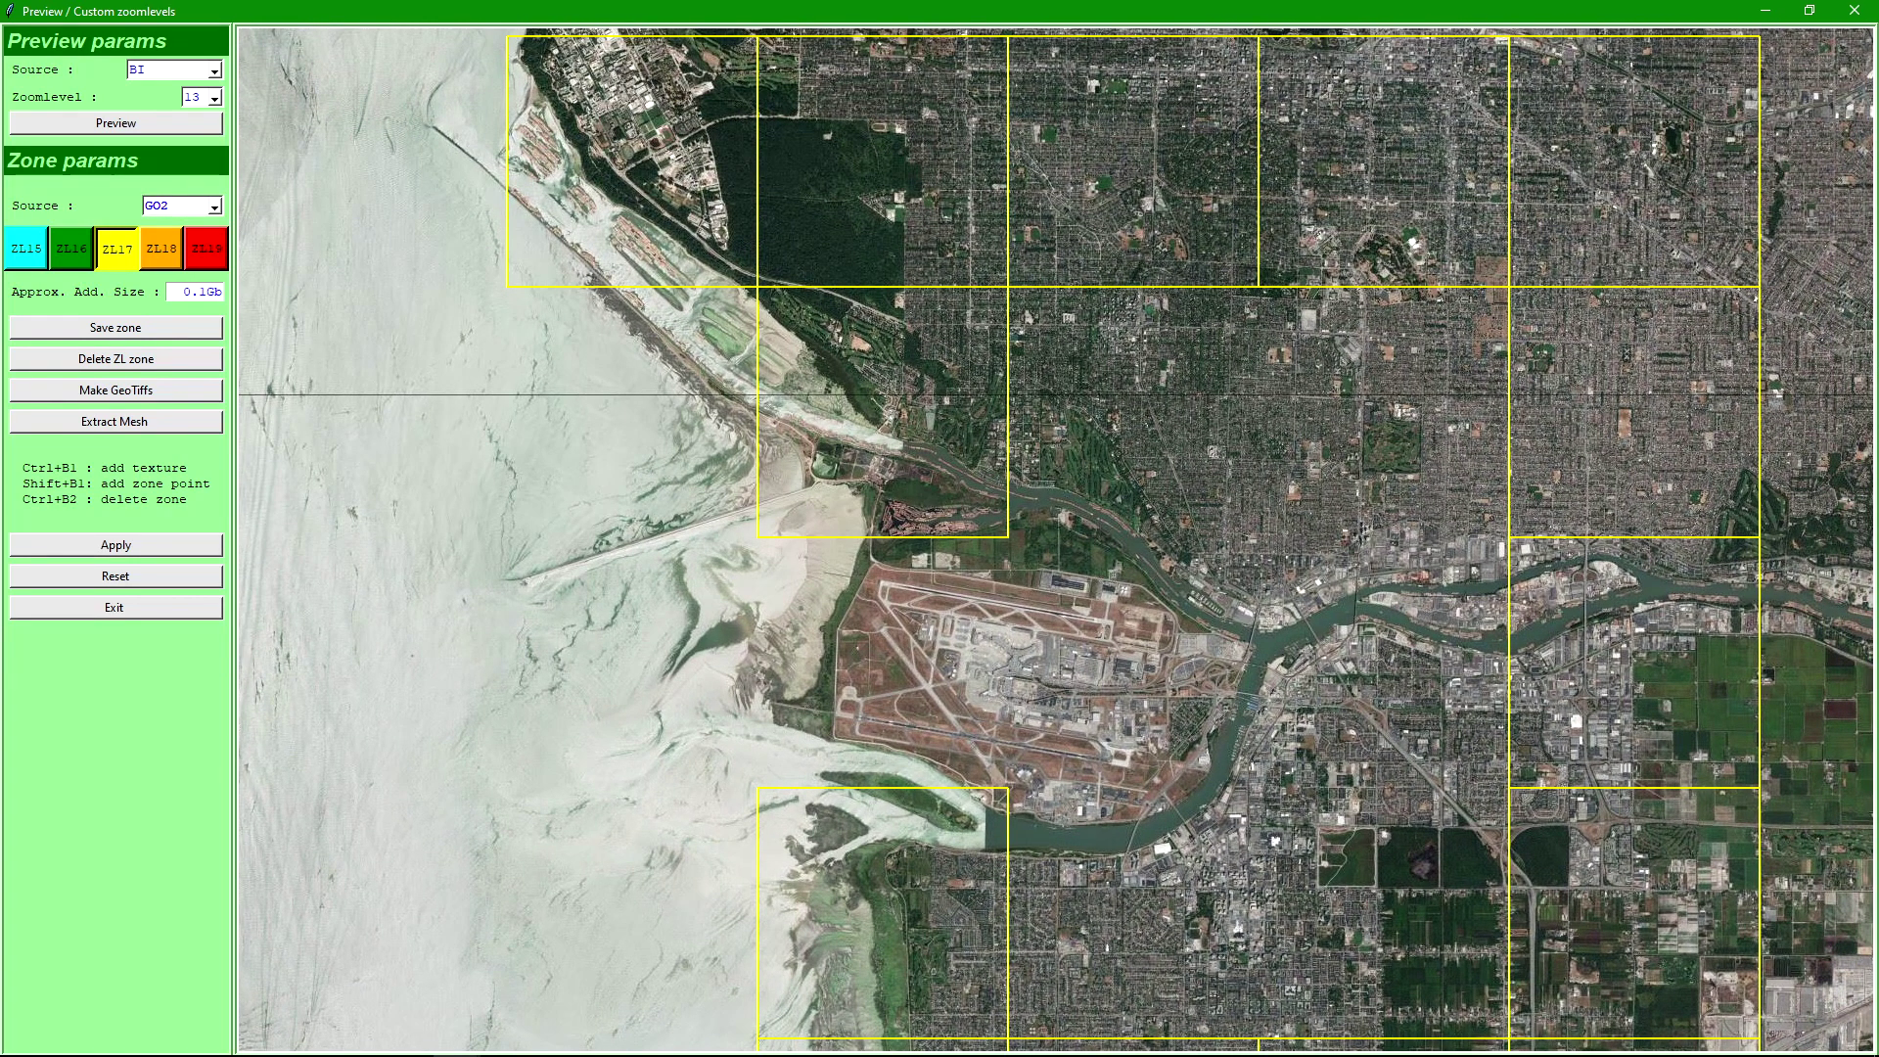
left_click(646, 186, "ctrl")
left_click(1125, 416, "ctrl")
left_click(1370, 421, "ctrl")
left_click_drag(1341, 548, 1309, 390)
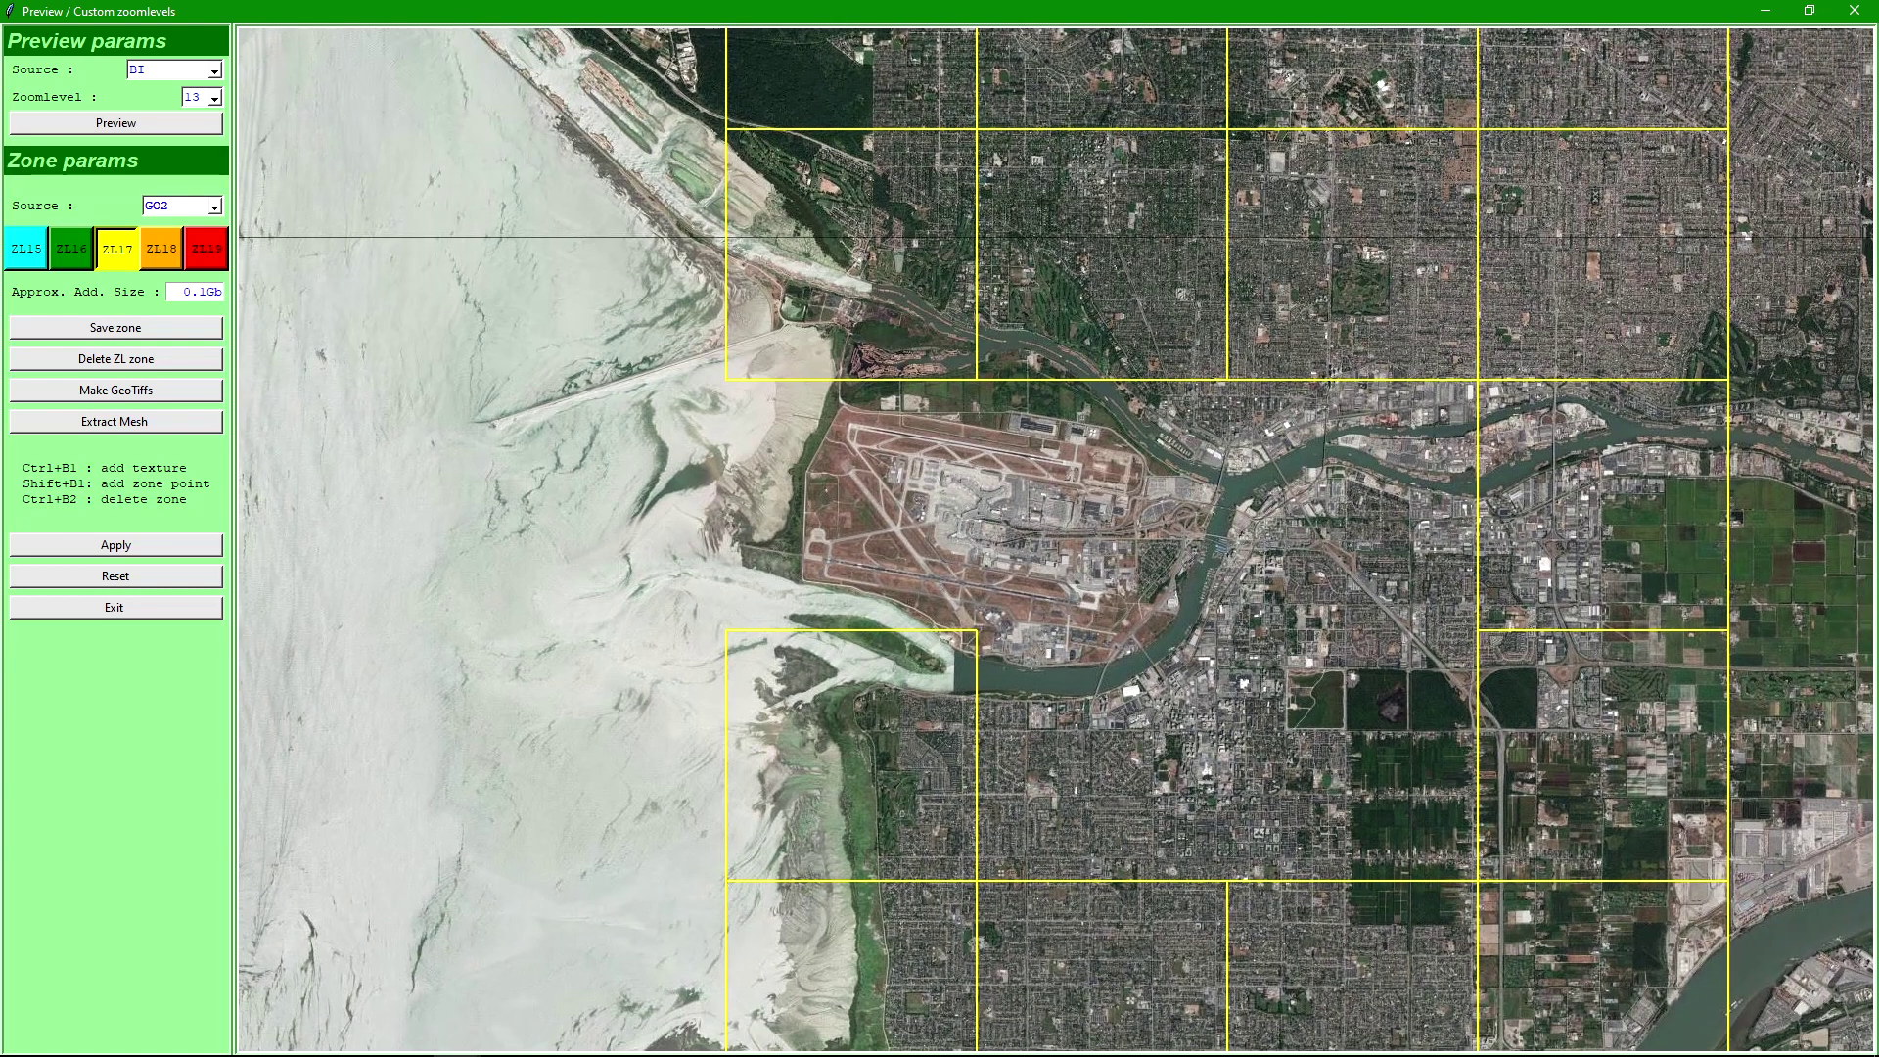
left_click(1346, 513, "ctrl")
left_click(1346, 739, "ctrl")
left_click_drag(1115, 743, 1030, 676)
left_click(1018, 680, "ctrl")
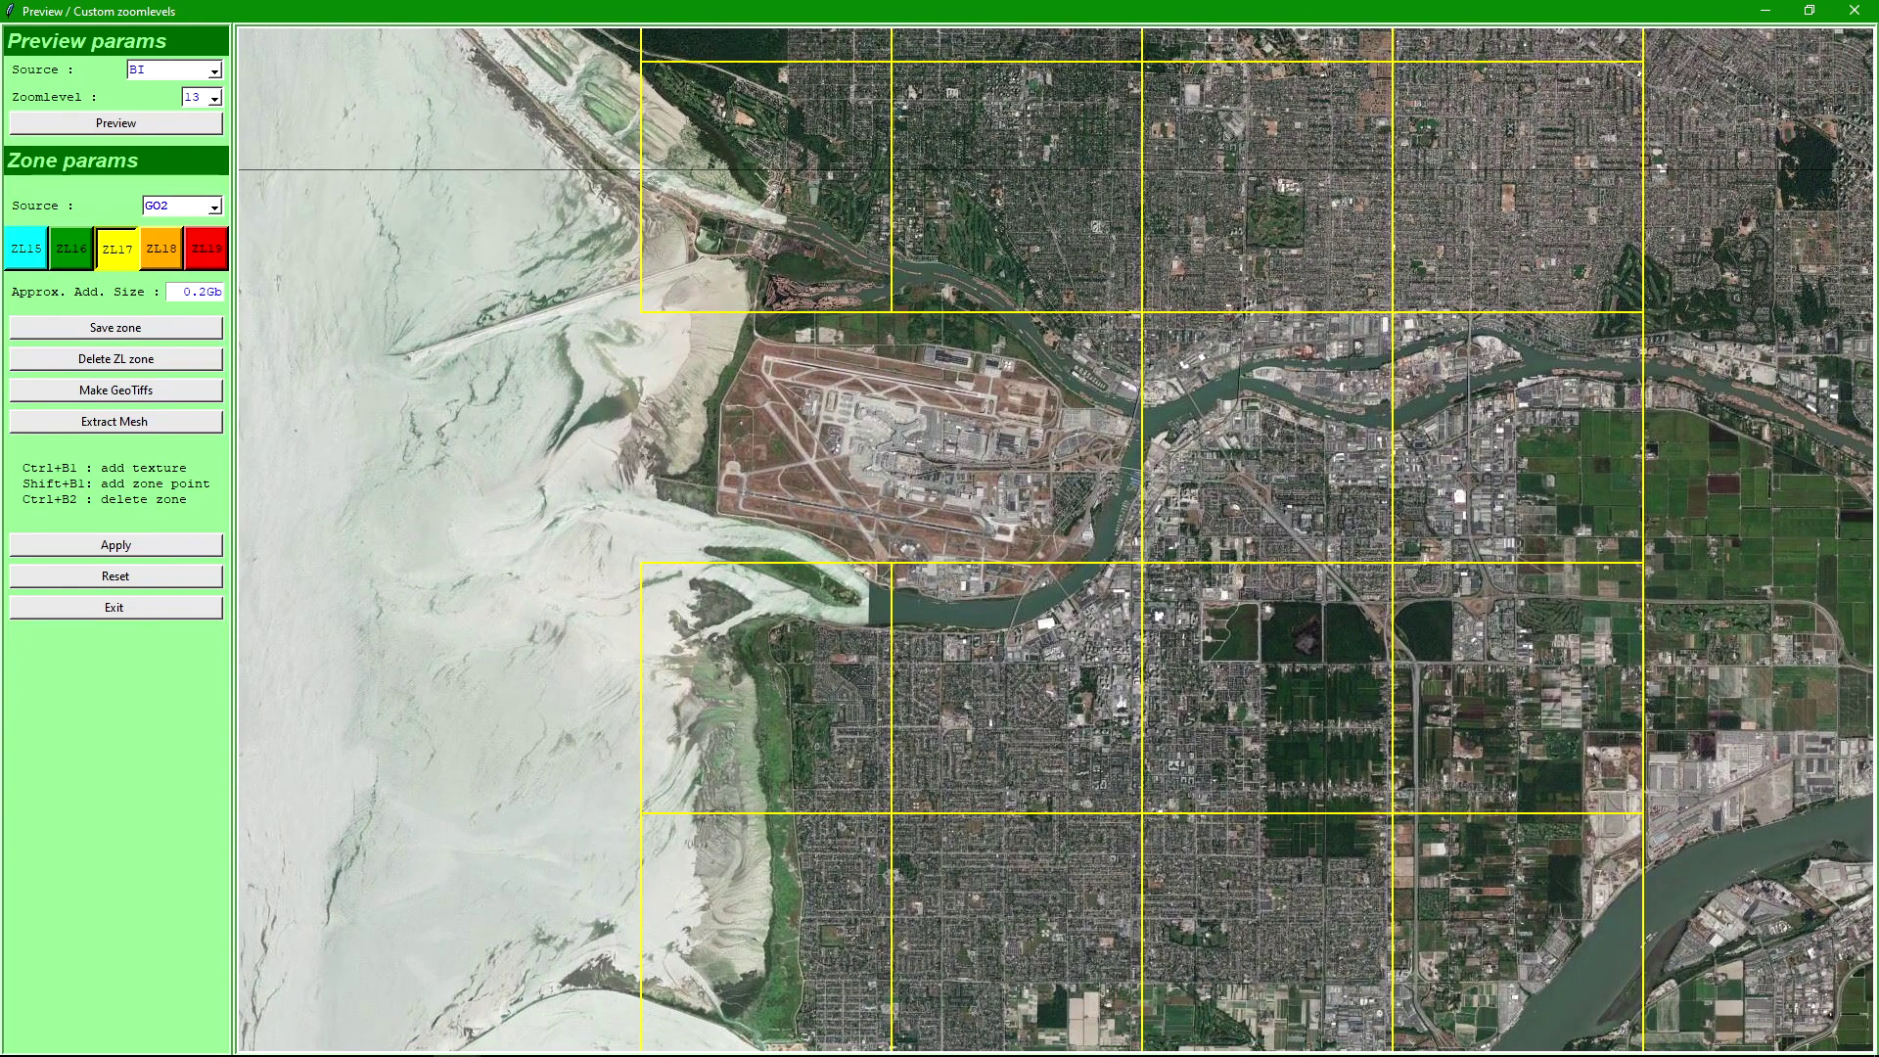
Step: Remove the ZL17 textures directly bordering the airport to the south, east and north, keeping only the outer ring
left_click(162, 249)
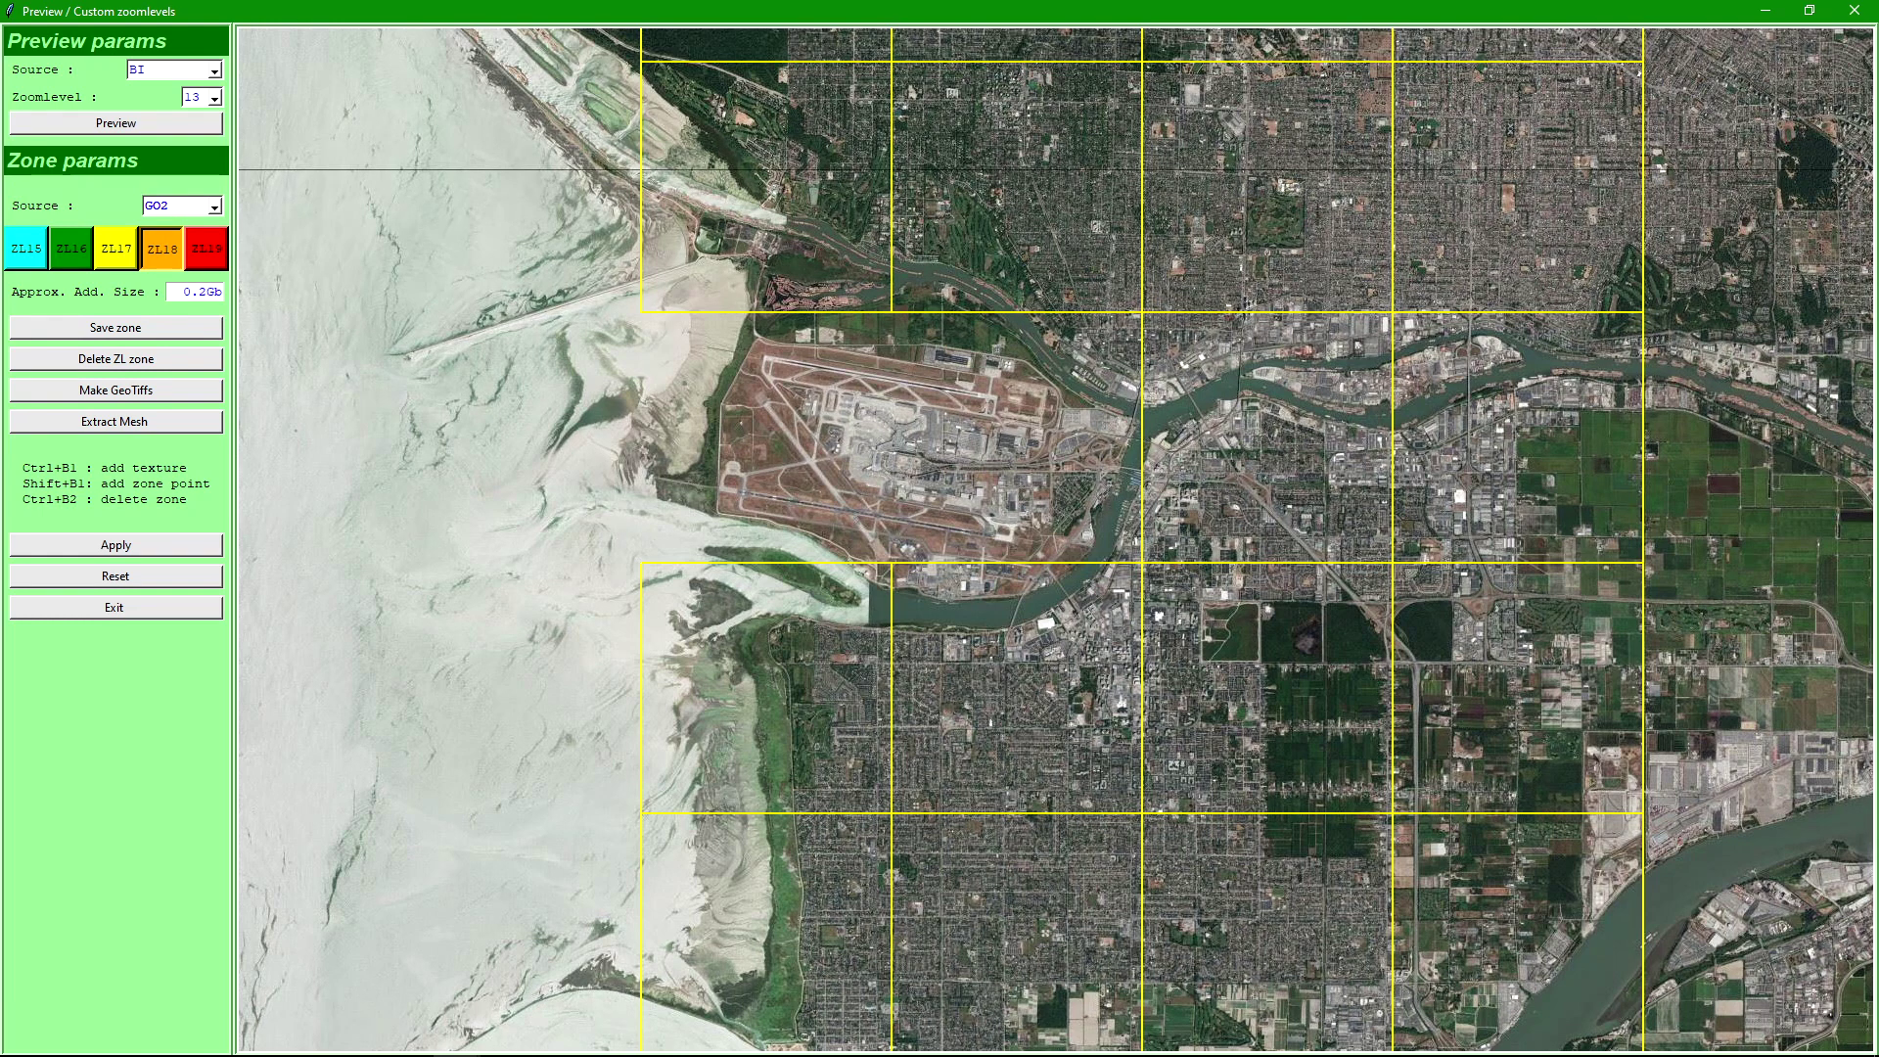
left_click(206, 248)
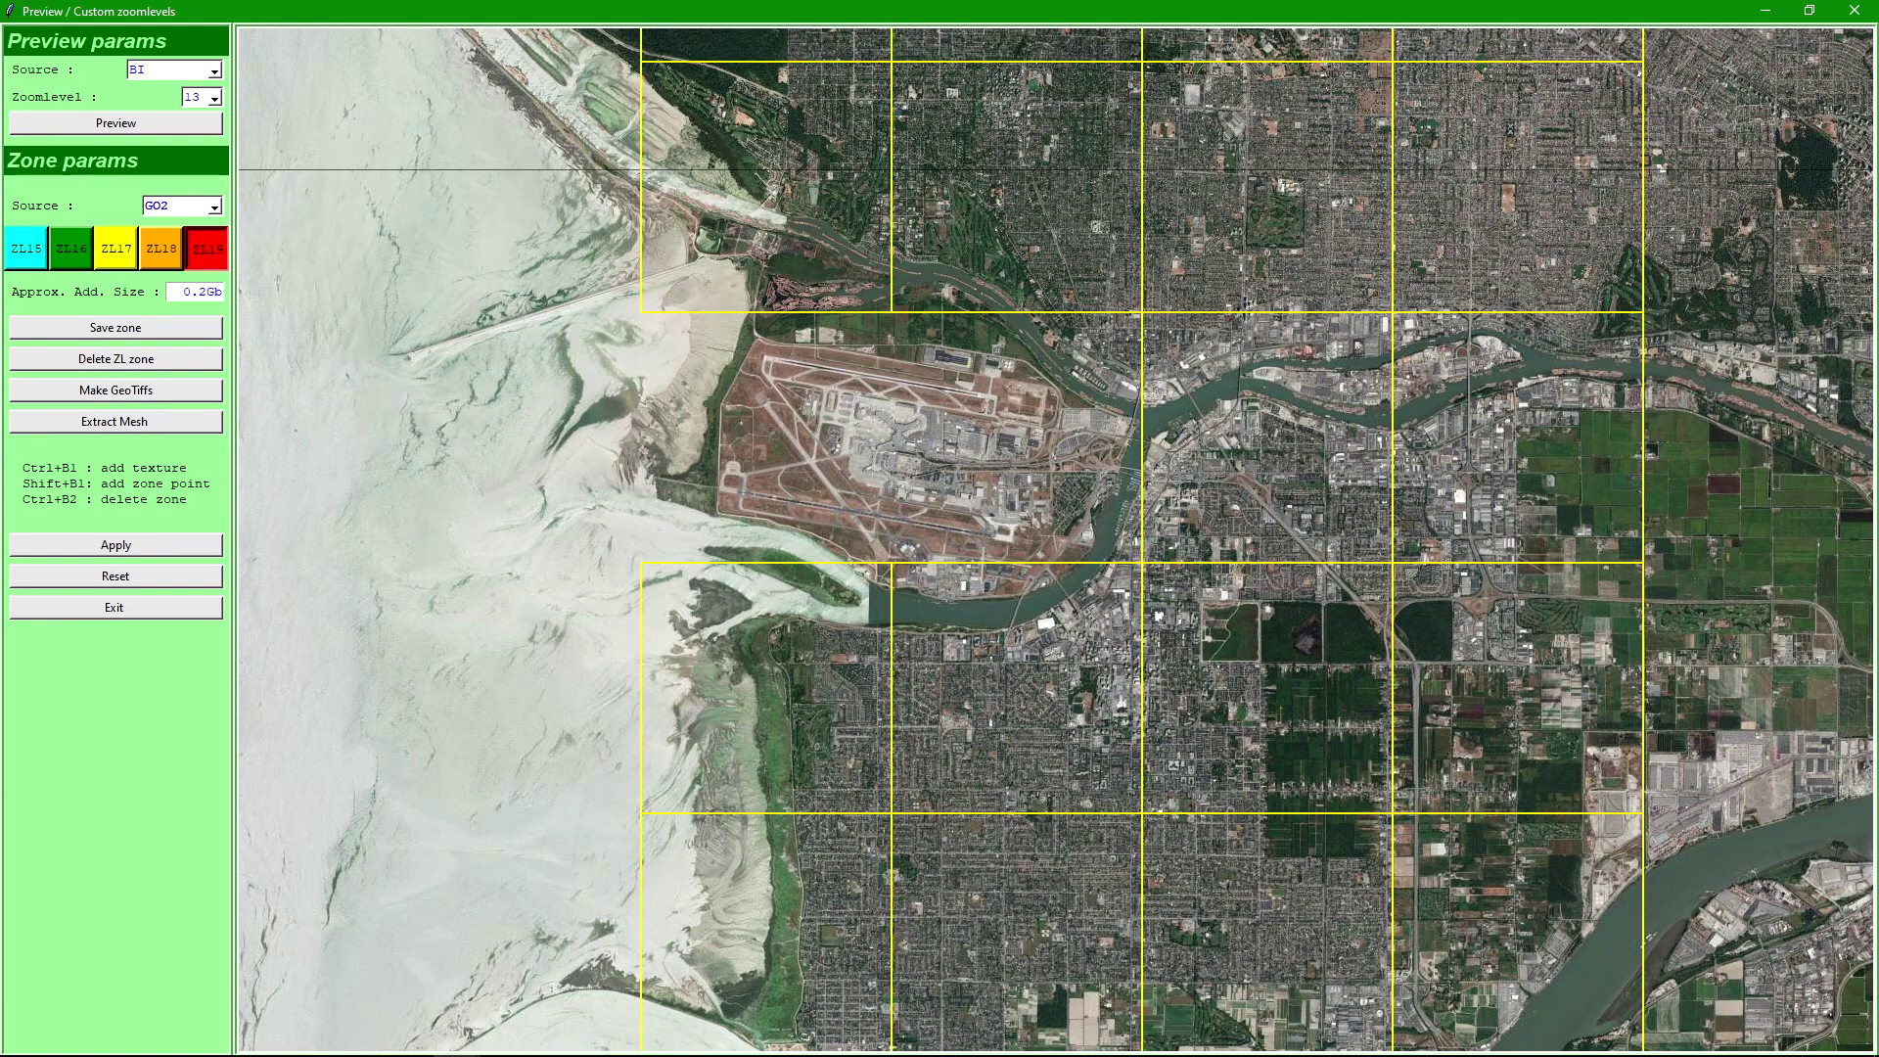
left_click(116, 249)
left_click(798, 666, "ctrl")
left_click(1038, 646, "ctrl")
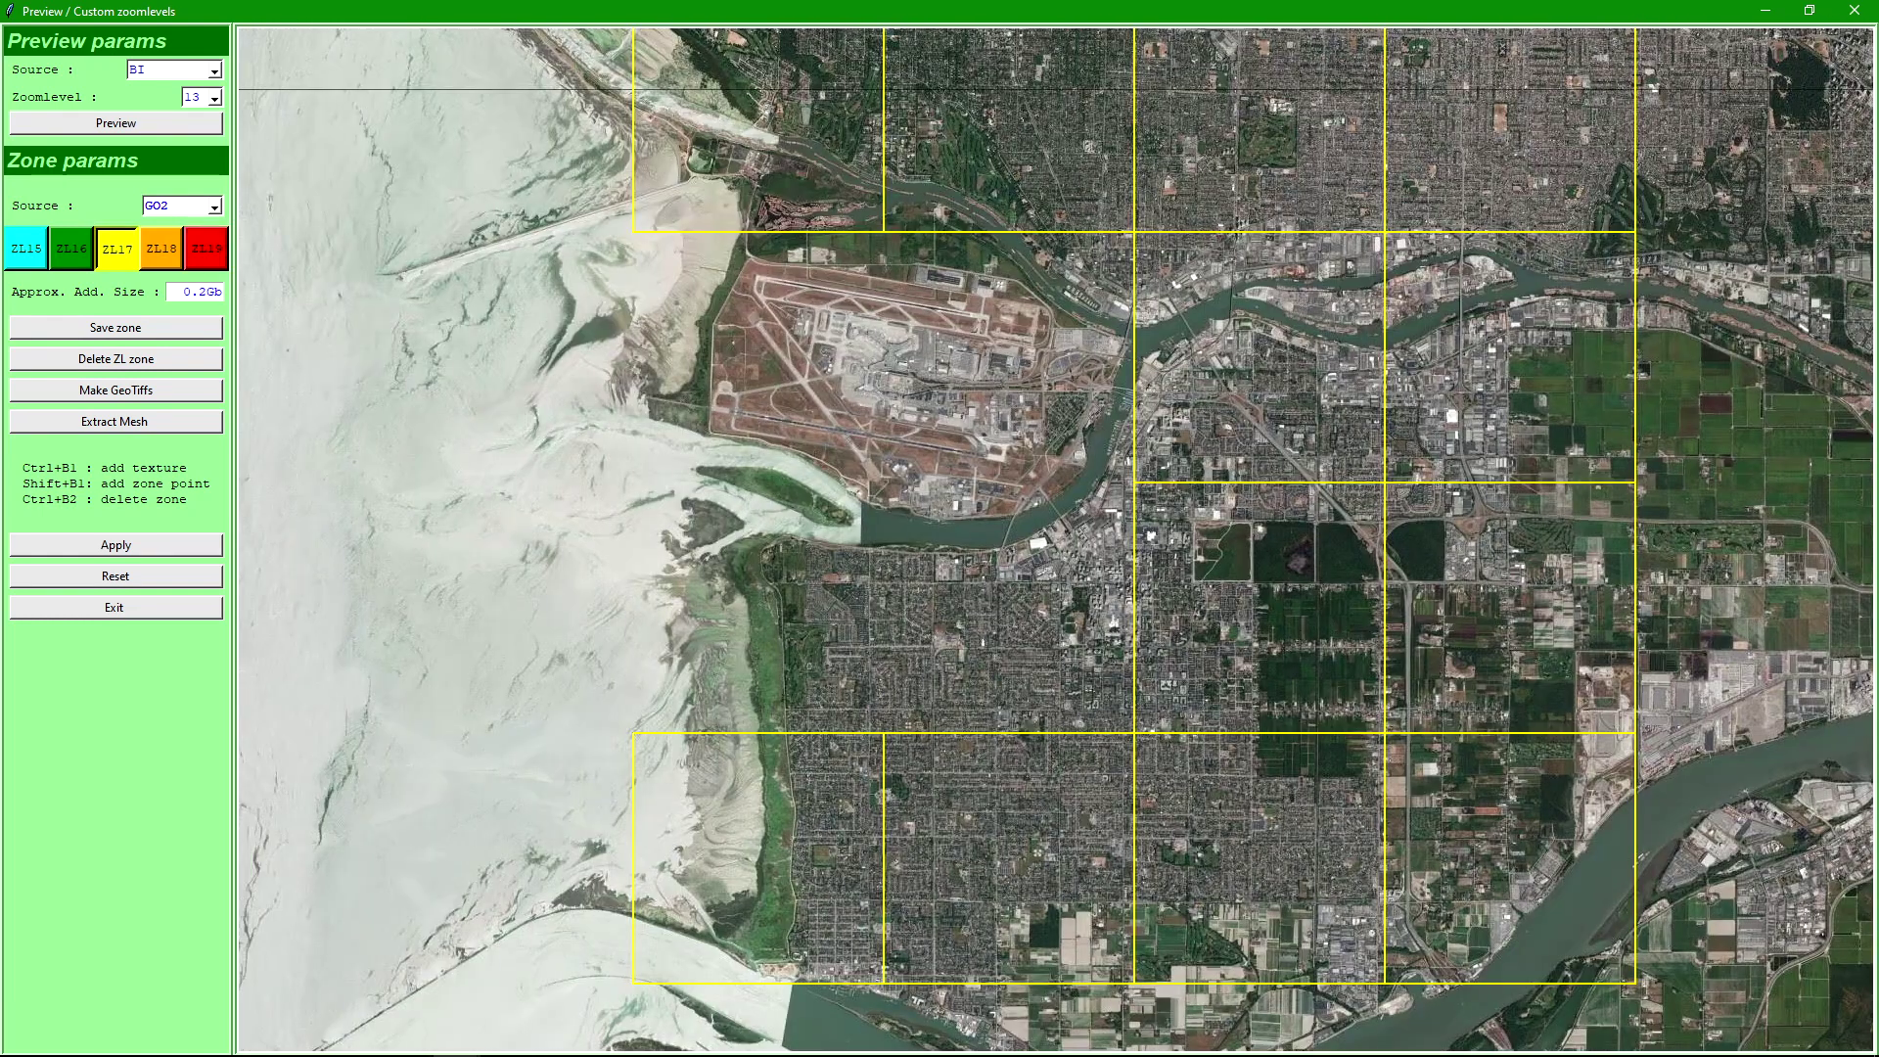
left_click(1223, 597, "ctrl")
left_click(1218, 406, "ctrl")
left_click_drag(1175, 382, 1040, 853)
left_click(813, 362, "ctrl")
left_click(1052, 352, "ctrl")
left_click(1287, 352, "ctrl")
Step: Fill the band north, east and south of the airport inside the ZL17 ring with ZL18 textures, two textures deep
left_click(162, 249)
left_click(740, 275, "ctrl")
left_click(864, 275, "ctrl")
left_click(990, 275, "ctrl")
left_click(1115, 275, "ctrl")
left_click(1240, 275, "ctrl")
left_click(1365, 275, "ctrl")
left_click(1366, 400, "ctrl")
left_click(1365, 526, "ctrl")
left_click(1365, 651, "ctrl")
left_click(1365, 777, "ctrl")
left_click(1365, 903, "ctrl")
left_click(1240, 902, "ctrl")
left_click(1114, 903, "ctrl")
left_click(989, 902, "ctrl")
left_click(864, 902, "ctrl")
left_click(739, 902, "ctrl")
left_click(864, 776, "ctrl")
left_click(739, 776, "ctrl")
left_click(990, 776, "ctrl")
left_click(1115, 776, "ctrl")
left_click(1240, 776, "ctrl")
left_click(1239, 651, "ctrl")
left_click(1240, 526, "ctrl")
left_click(1240, 402, "ctrl")
left_click(1115, 401, "ctrl")
left_click(989, 401, "ctrl")
left_click(864, 401, "ctrl")
left_click(739, 401, "ctrl")
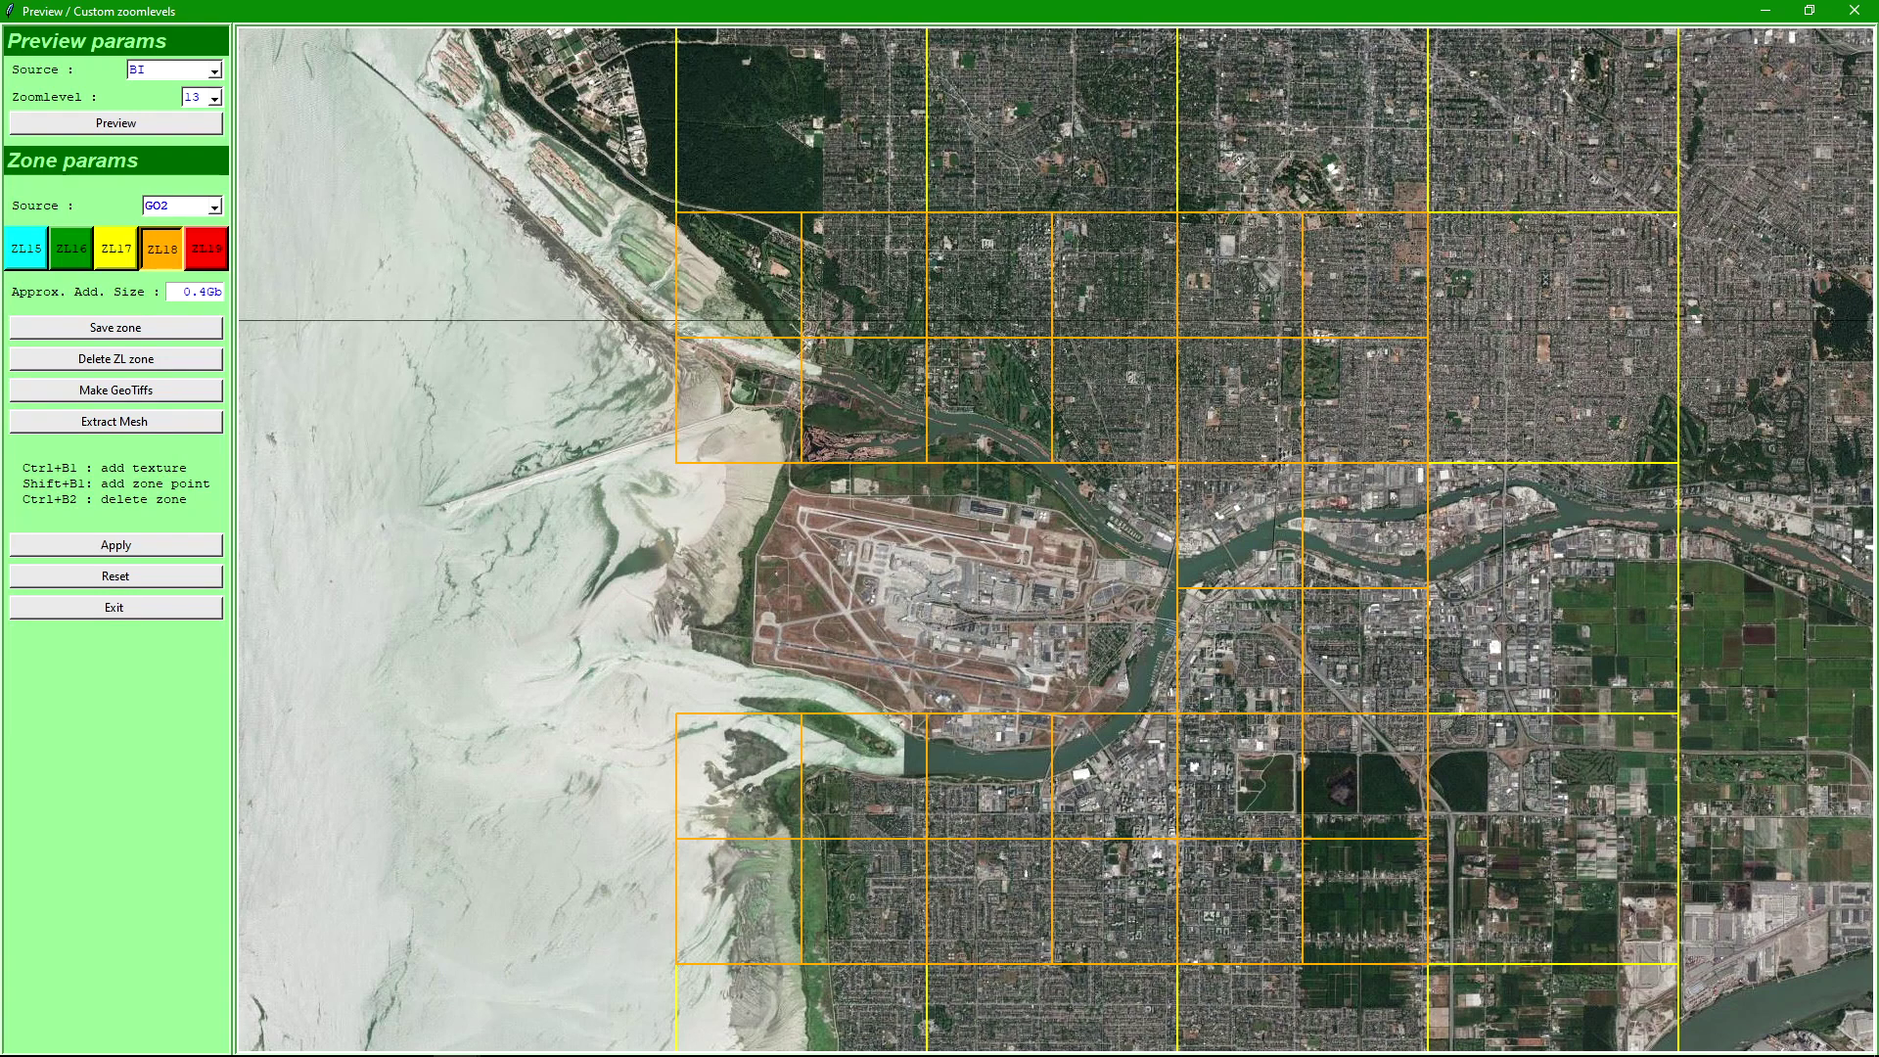
Step: Cover the whole airport area inside the ZL18 band with ZL19 textures, apply the zones and exit the preview
left_click(206, 249)
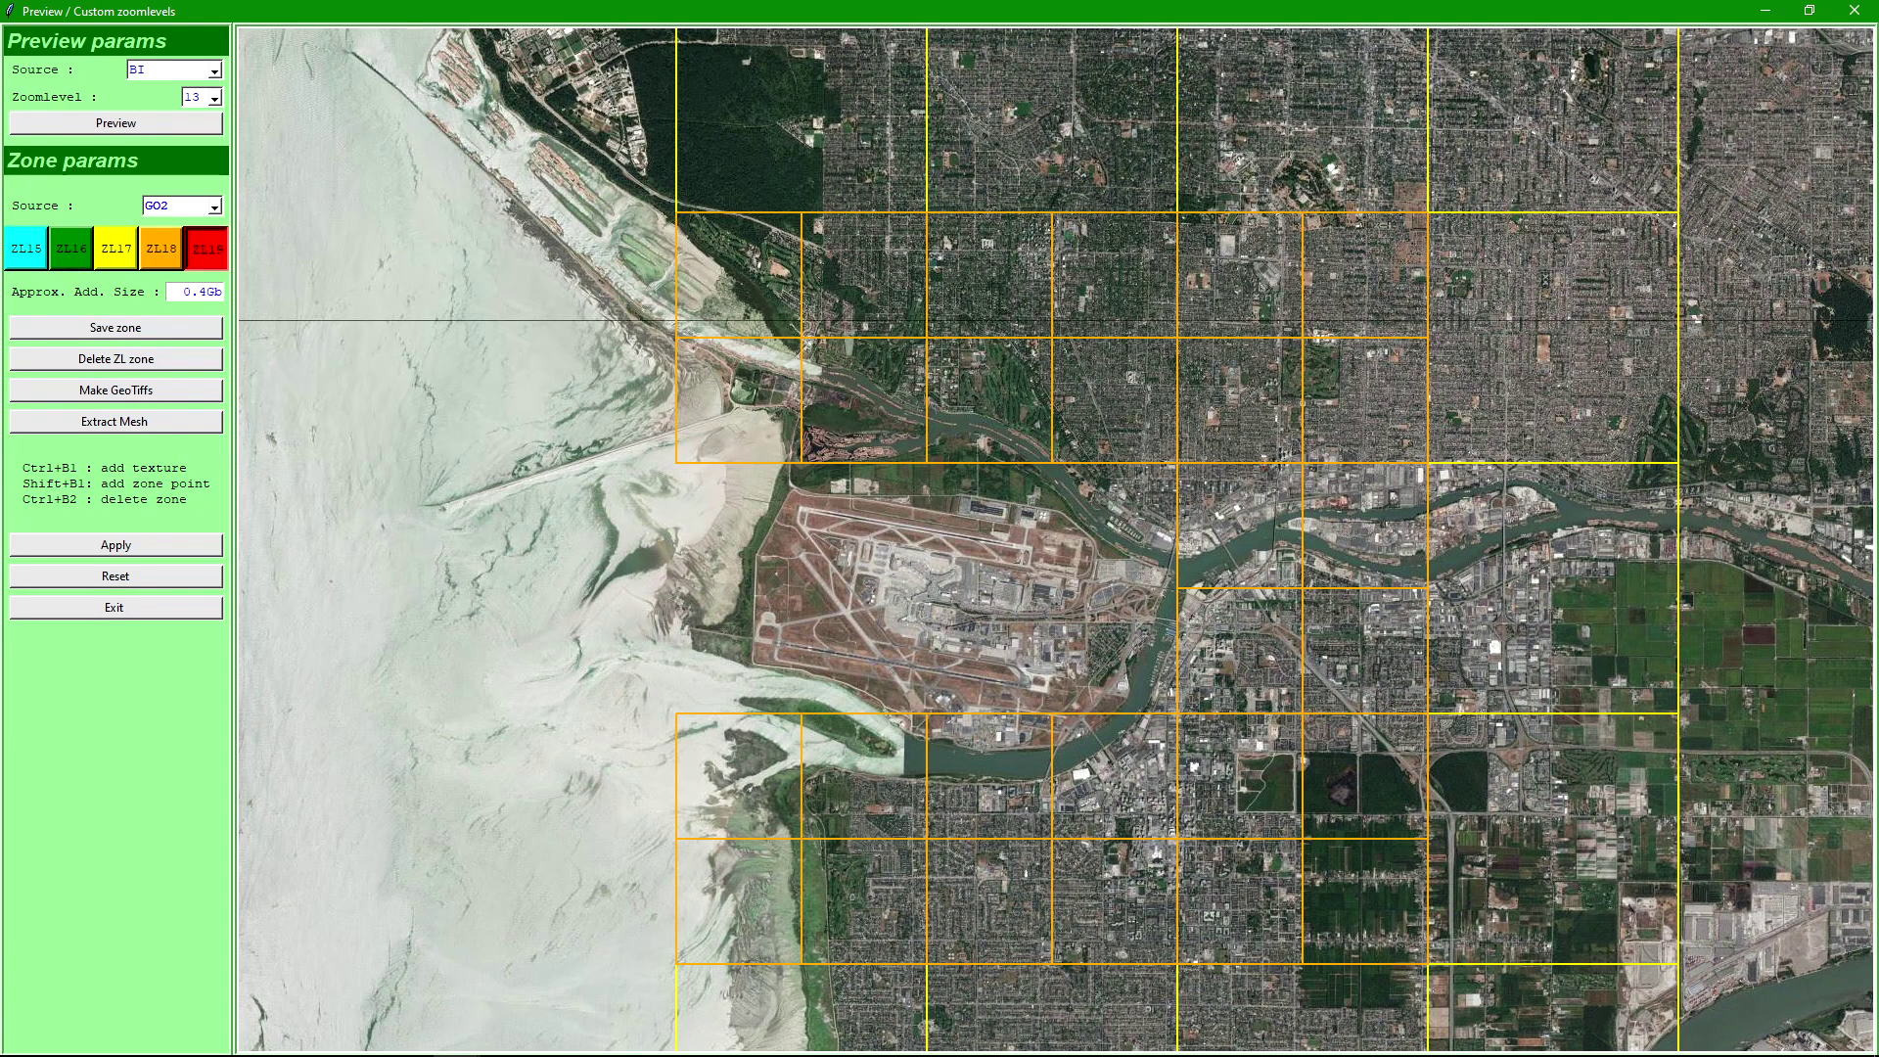
left_click(833, 682, "ctrl")
left_click(894, 682, "ctrl")
left_click(958, 682, "ctrl")
left_click(1020, 682, "ctrl")
left_click(1083, 682, "ctrl")
left_click(1145, 682, "ctrl")
left_click(1145, 619, "ctrl")
left_click(1145, 556, "ctrl")
left_click(1145, 493, "ctrl")
left_click(1082, 493, "ctrl")
left_click(1020, 493, "ctrl")
left_click(957, 494, "ctrl")
left_click(895, 493, "ctrl")
left_click(832, 494, "ctrl")
left_click(769, 493, "ctrl")
left_click(706, 493, "ctrl")
left_click(706, 618, "ctrl")
left_click(706, 556, "ctrl")
left_click(707, 683, "ctrl")
left_click(770, 682, "ctrl")
left_click(770, 618, "ctrl")
left_click(770, 556, "ctrl")
left_click(832, 619, "ctrl")
left_click(831, 556, "ctrl")
left_click(895, 618, "ctrl")
left_click(894, 556, "ctrl")
left_click(957, 619, "ctrl")
left_click(958, 556, "ctrl")
left_click(1021, 619, "ctrl")
left_click(1021, 555, "ctrl")
left_click(1083, 619, "ctrl")
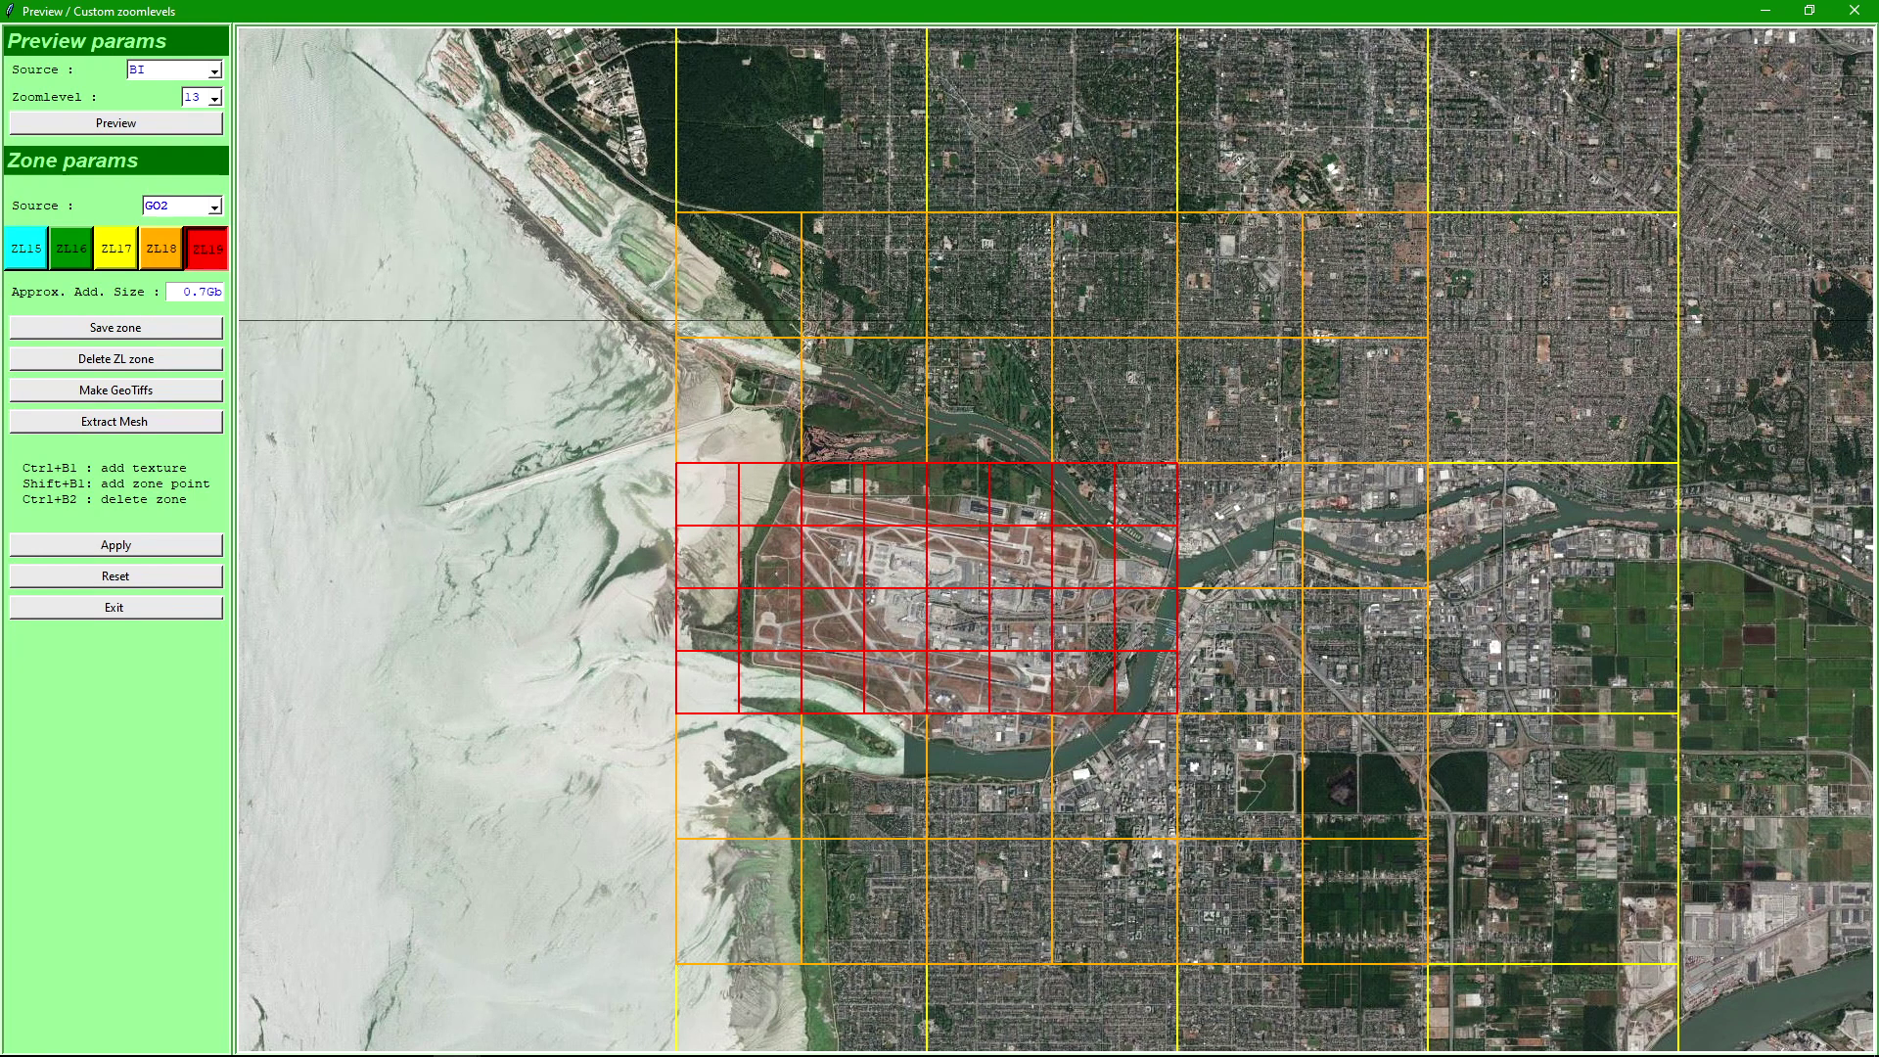
left_click(116, 545)
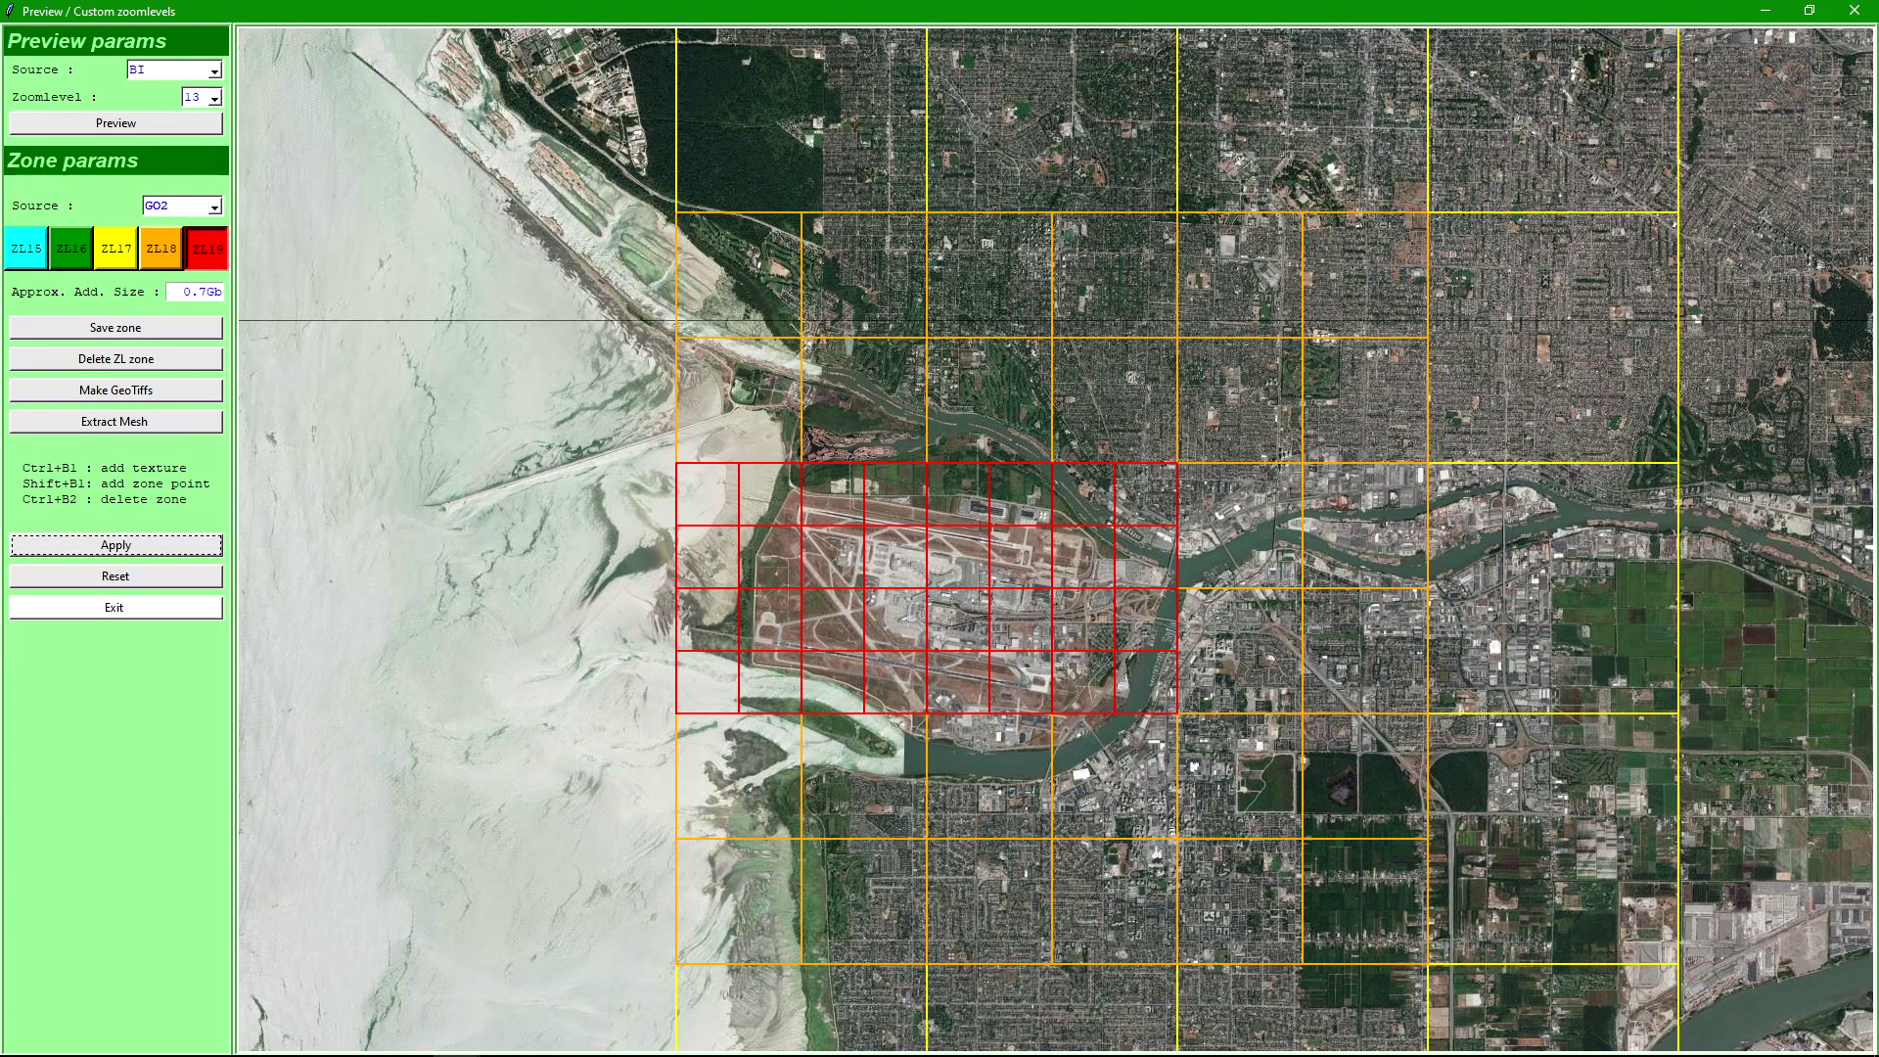
left_click(114, 608)
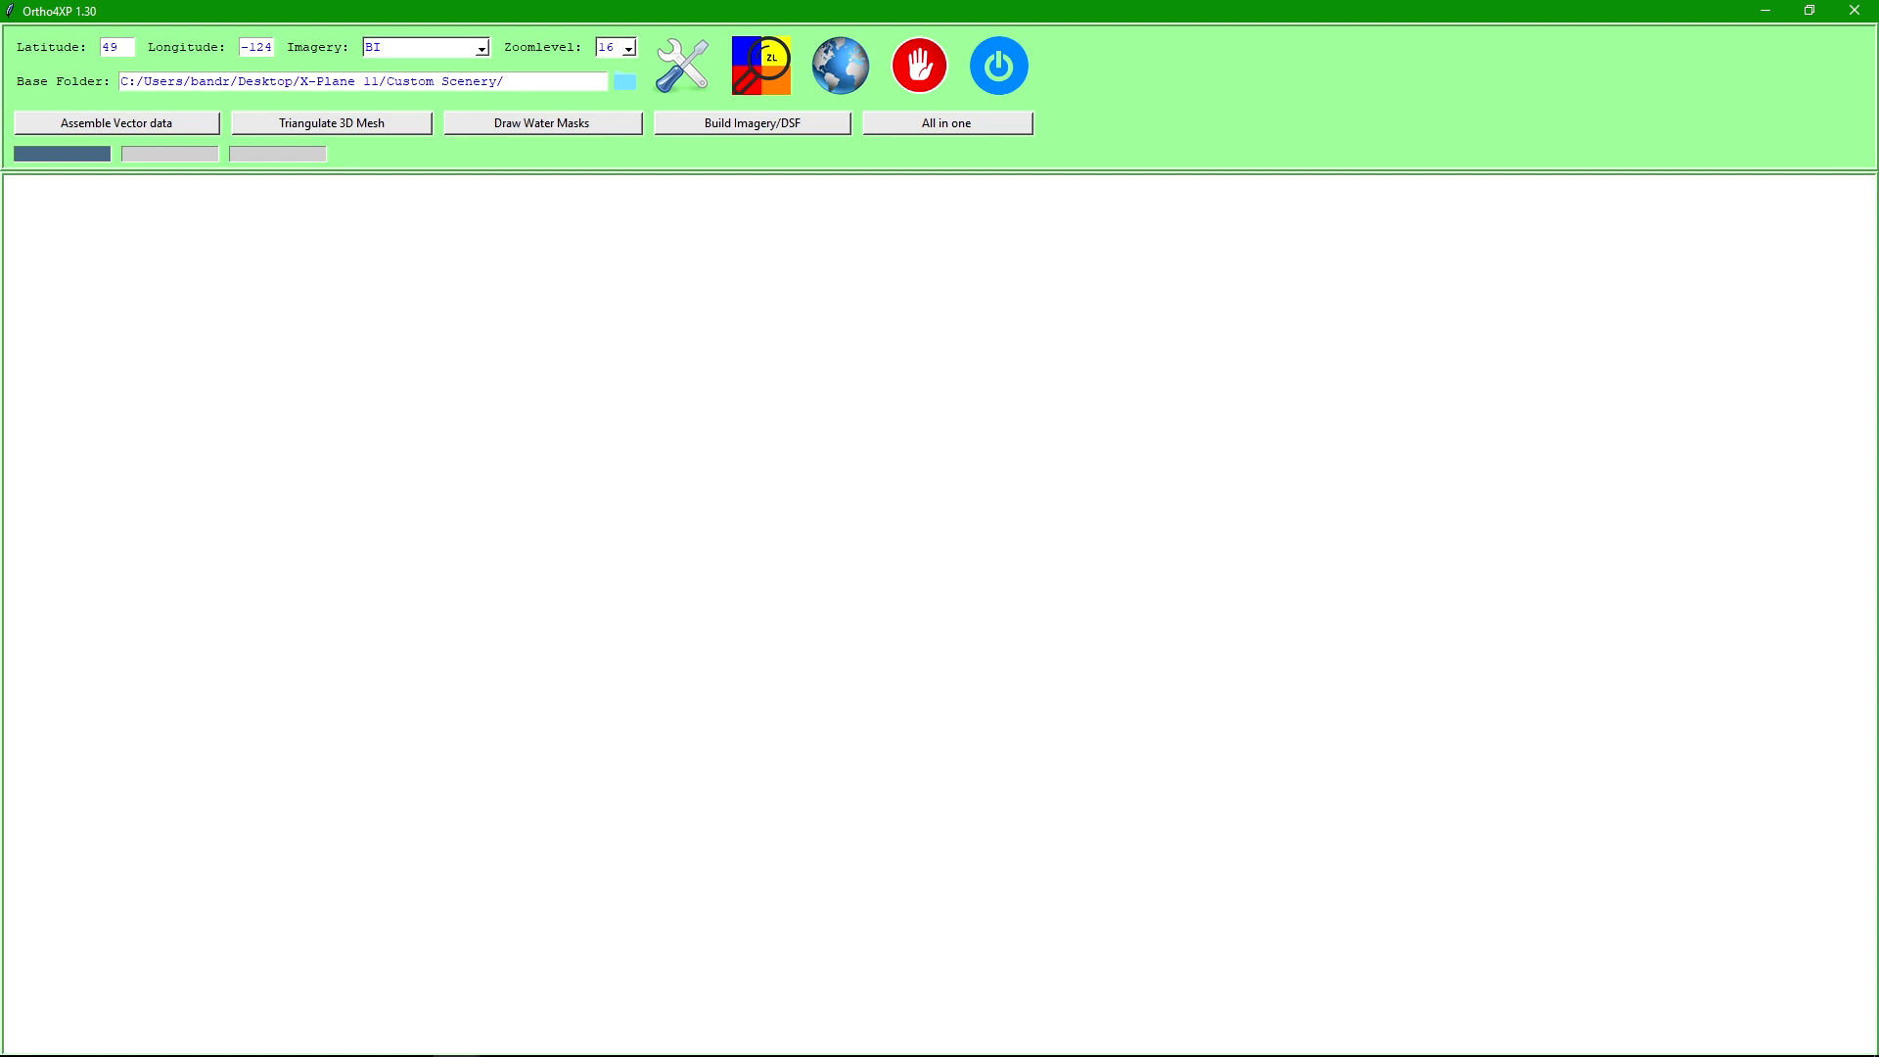
Step: Batch build tile +49-124 with vector data, 3D mesh, water masks, imagery/DSF and overlay extraction enabled, and close the tiles collection
left_click(841, 66)
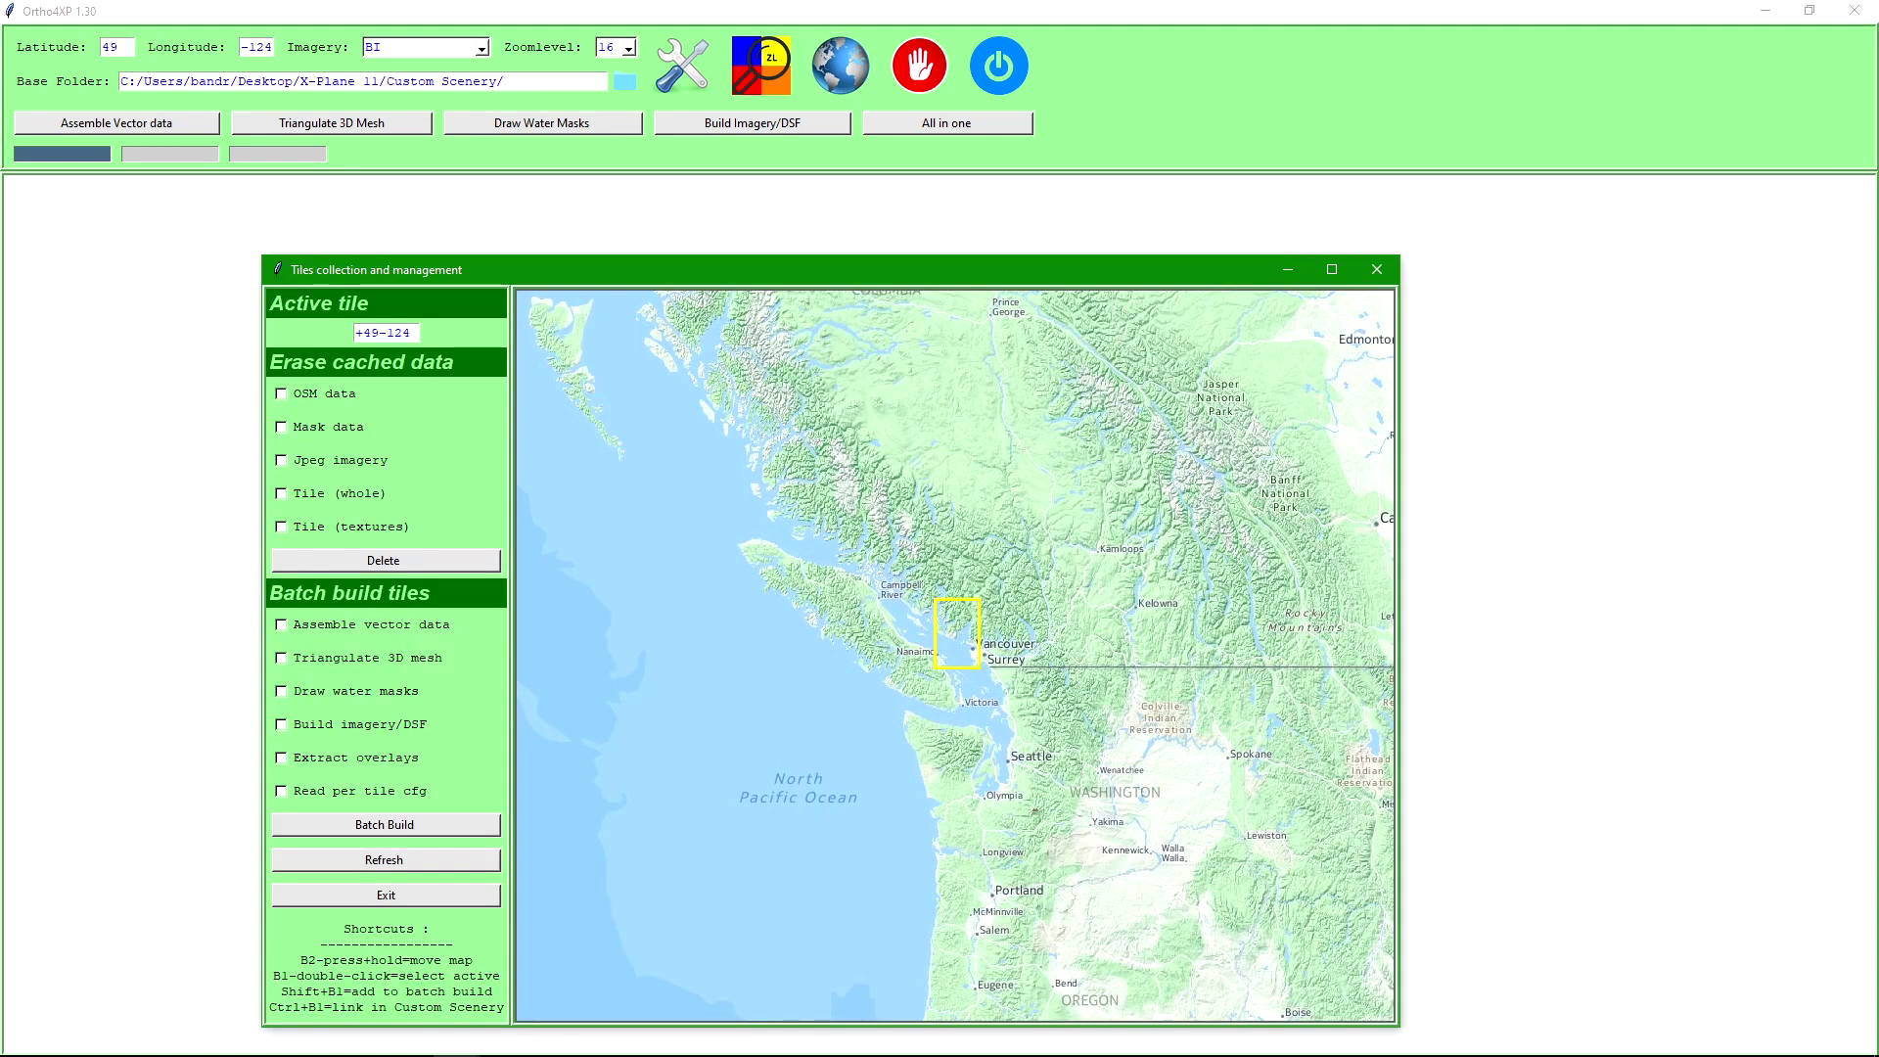
left_click(957, 634, "shift")
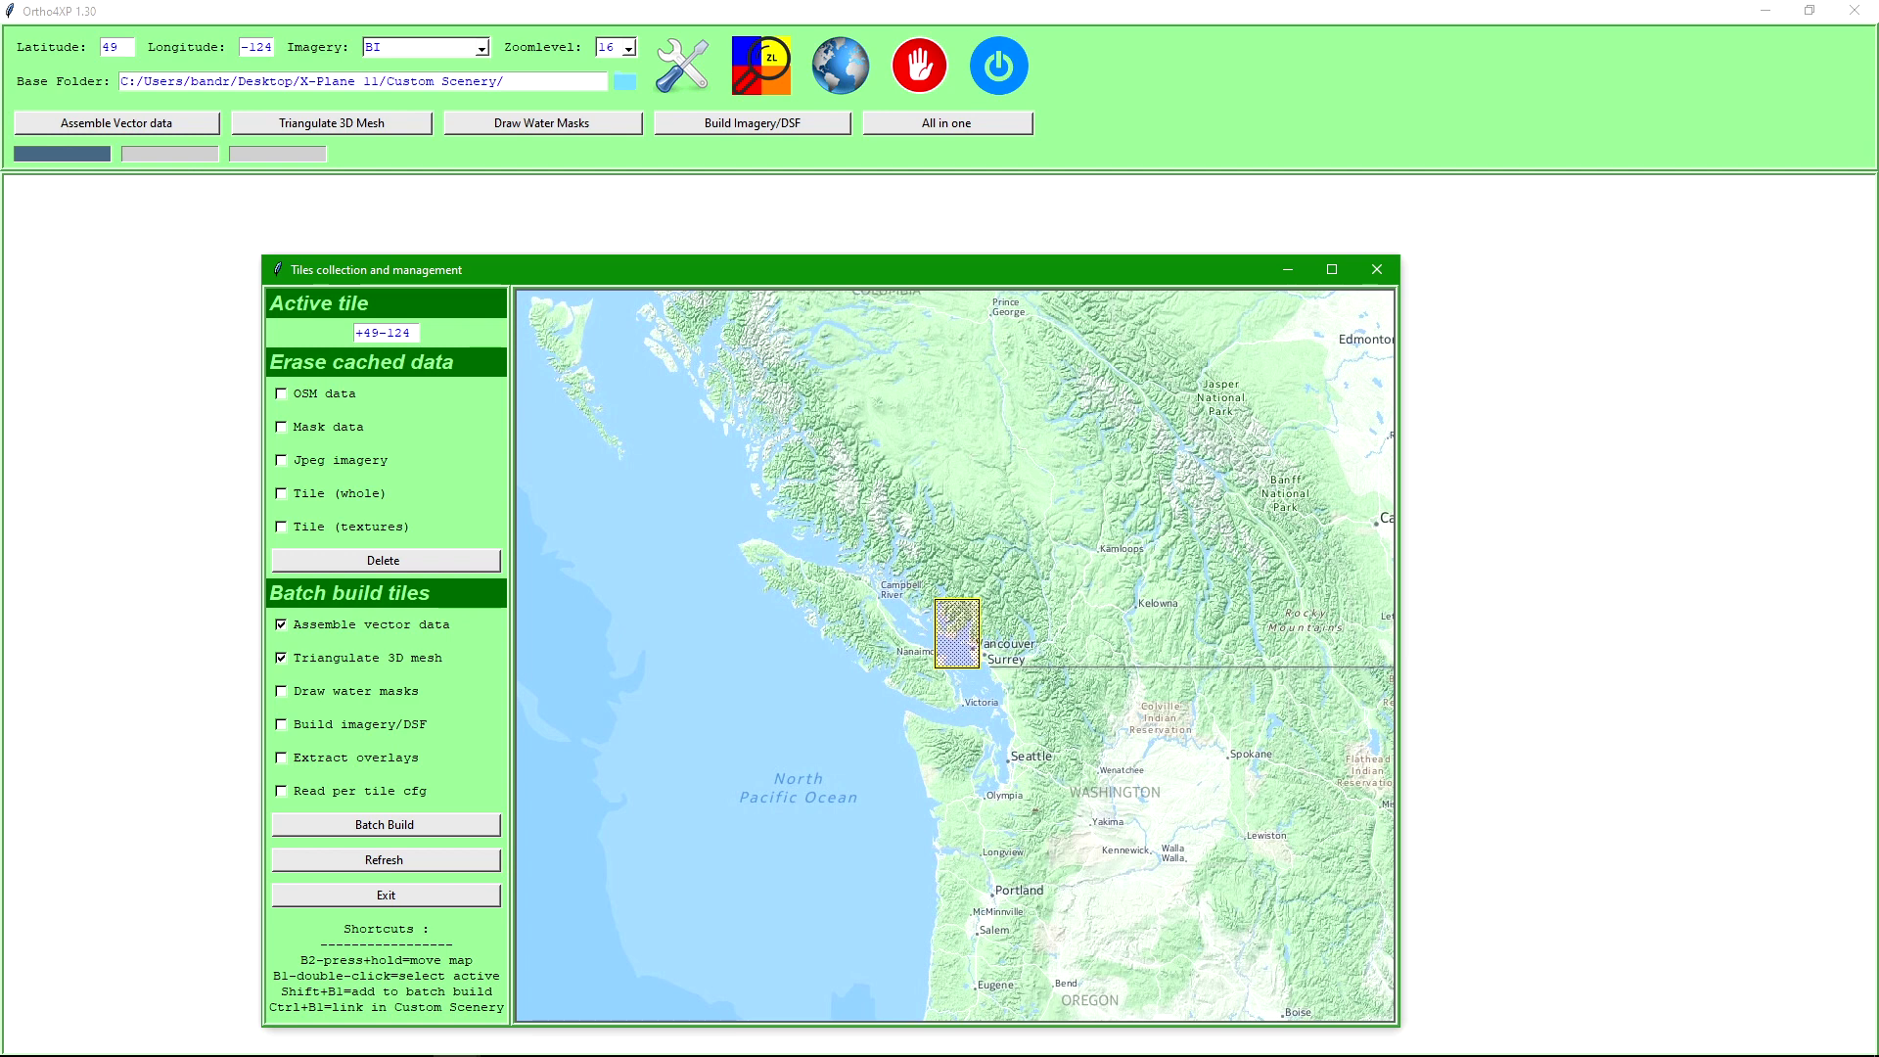
left_click(281, 758)
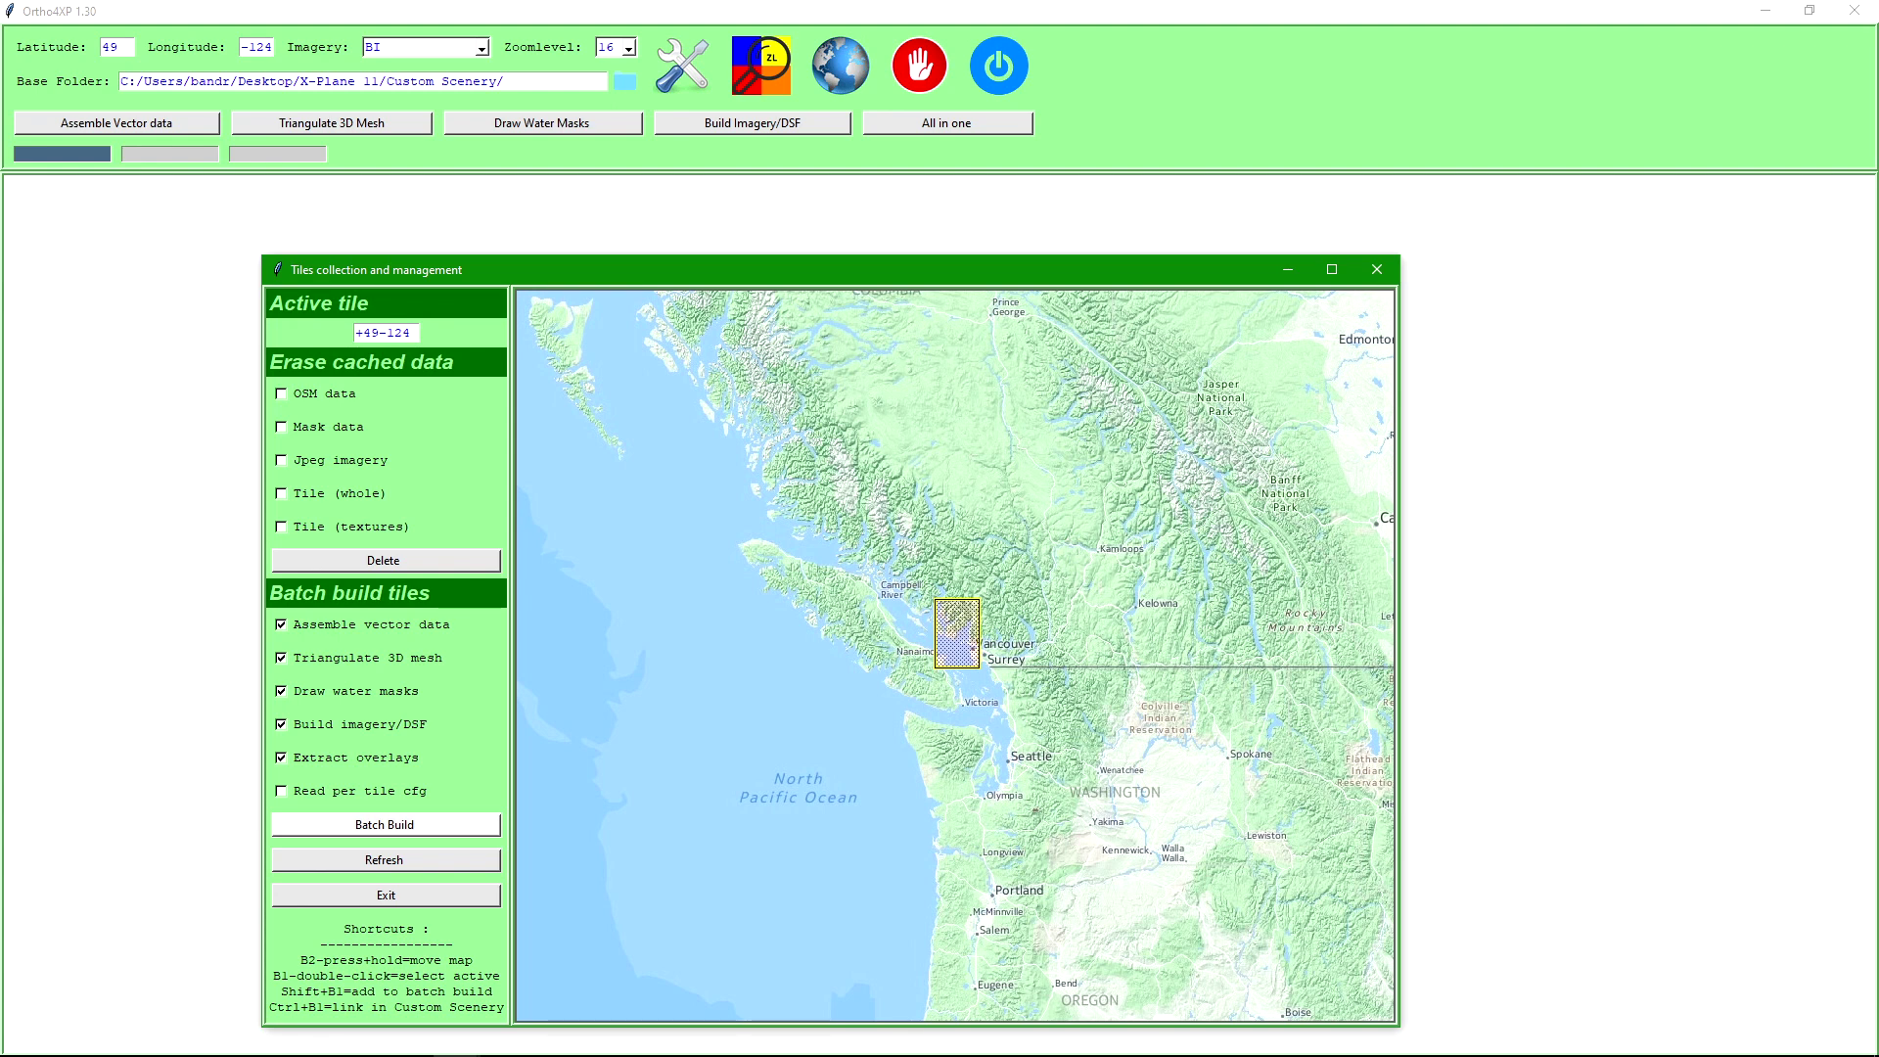
left_click(385, 824)
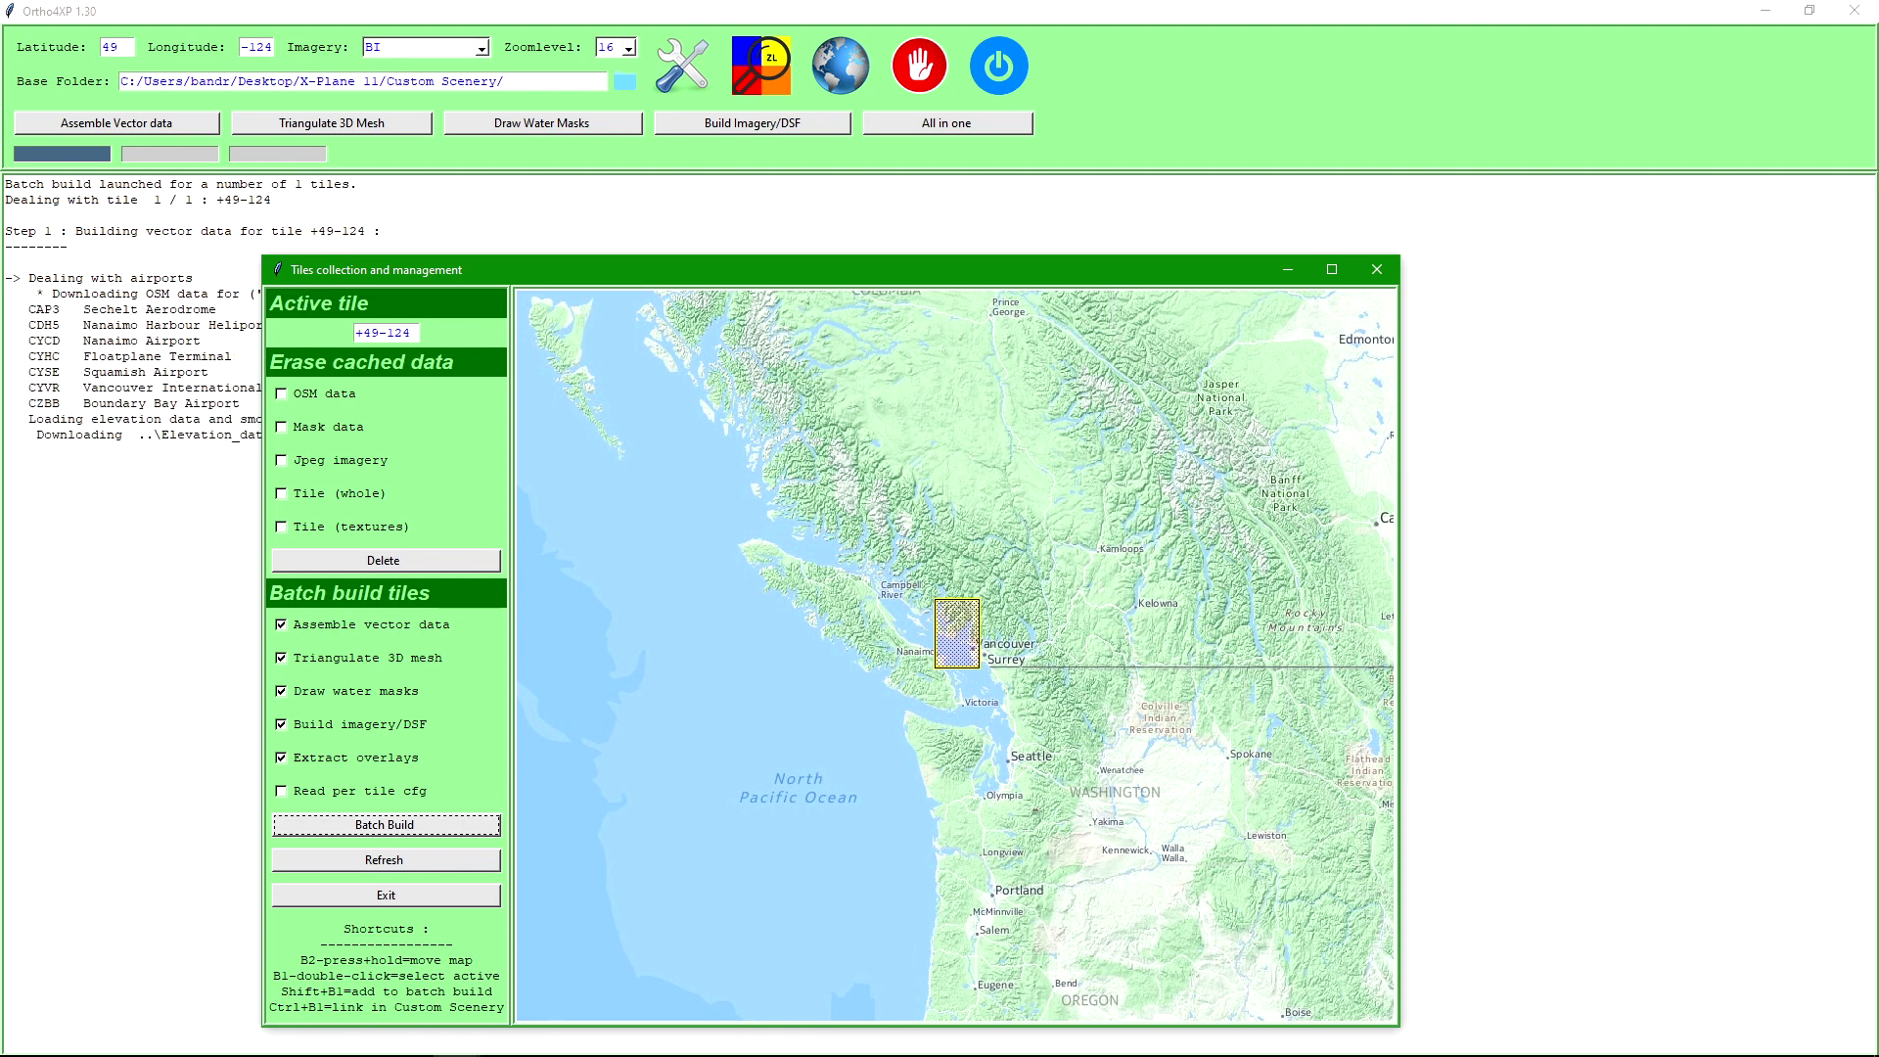
left_click(1376, 269)
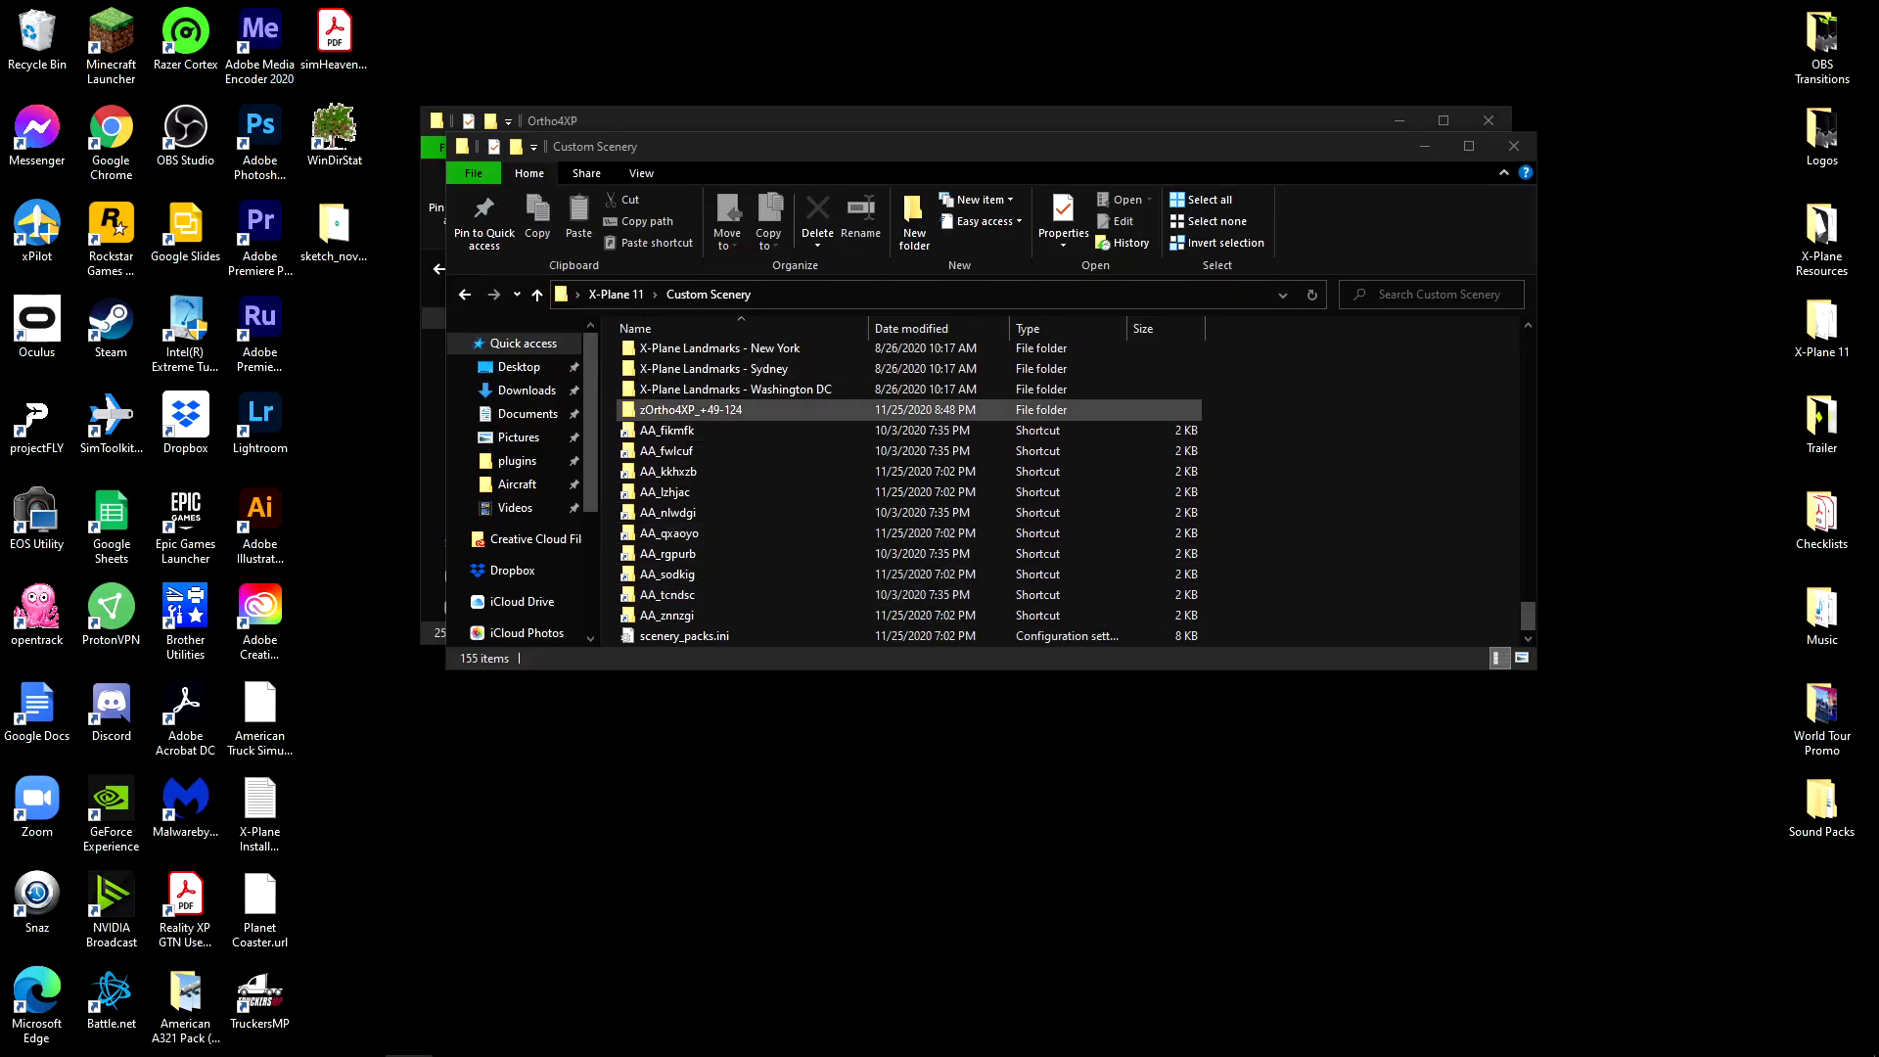
Step: Check the contents of the zOrtho4XP_+49-124 folder in Custom Scenery and place the Custom Scenery and Ortho4XP folder windows side by side
double_click(691, 410)
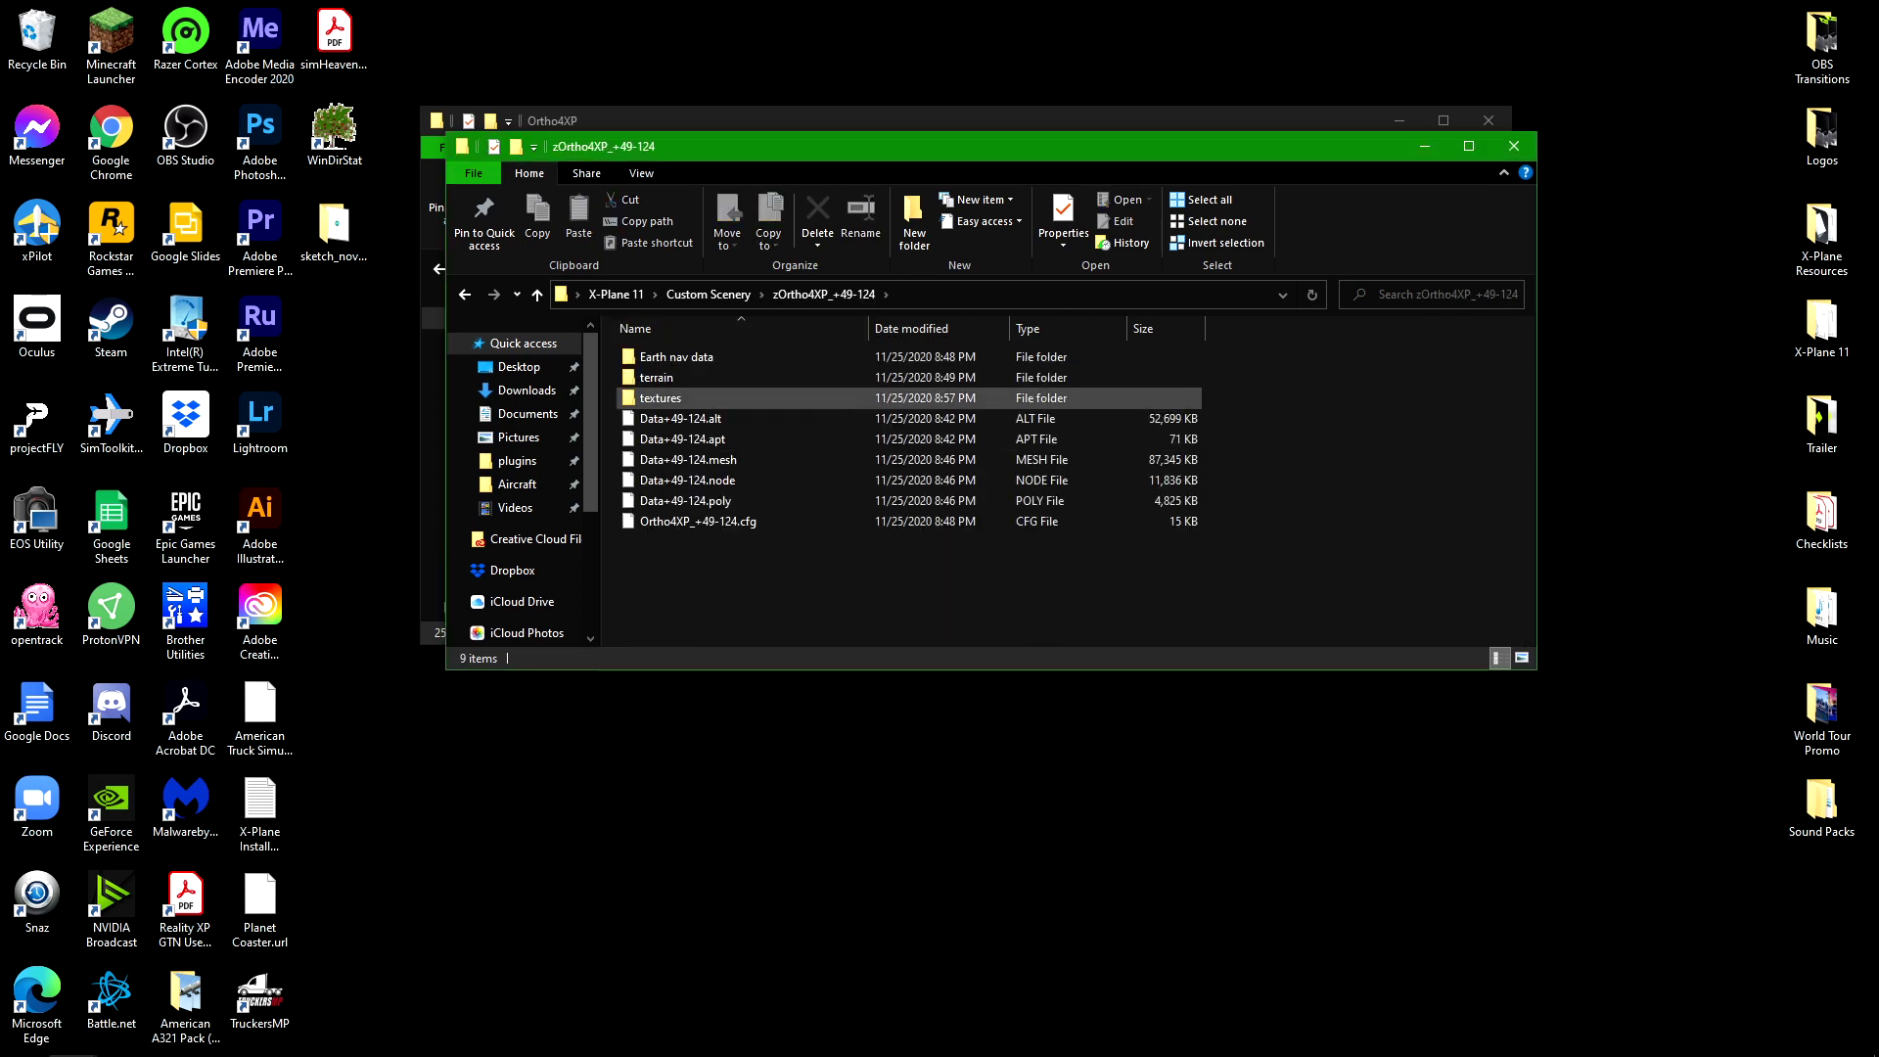
left_click(465, 294)
left_click_drag(663, 147, 624, 540)
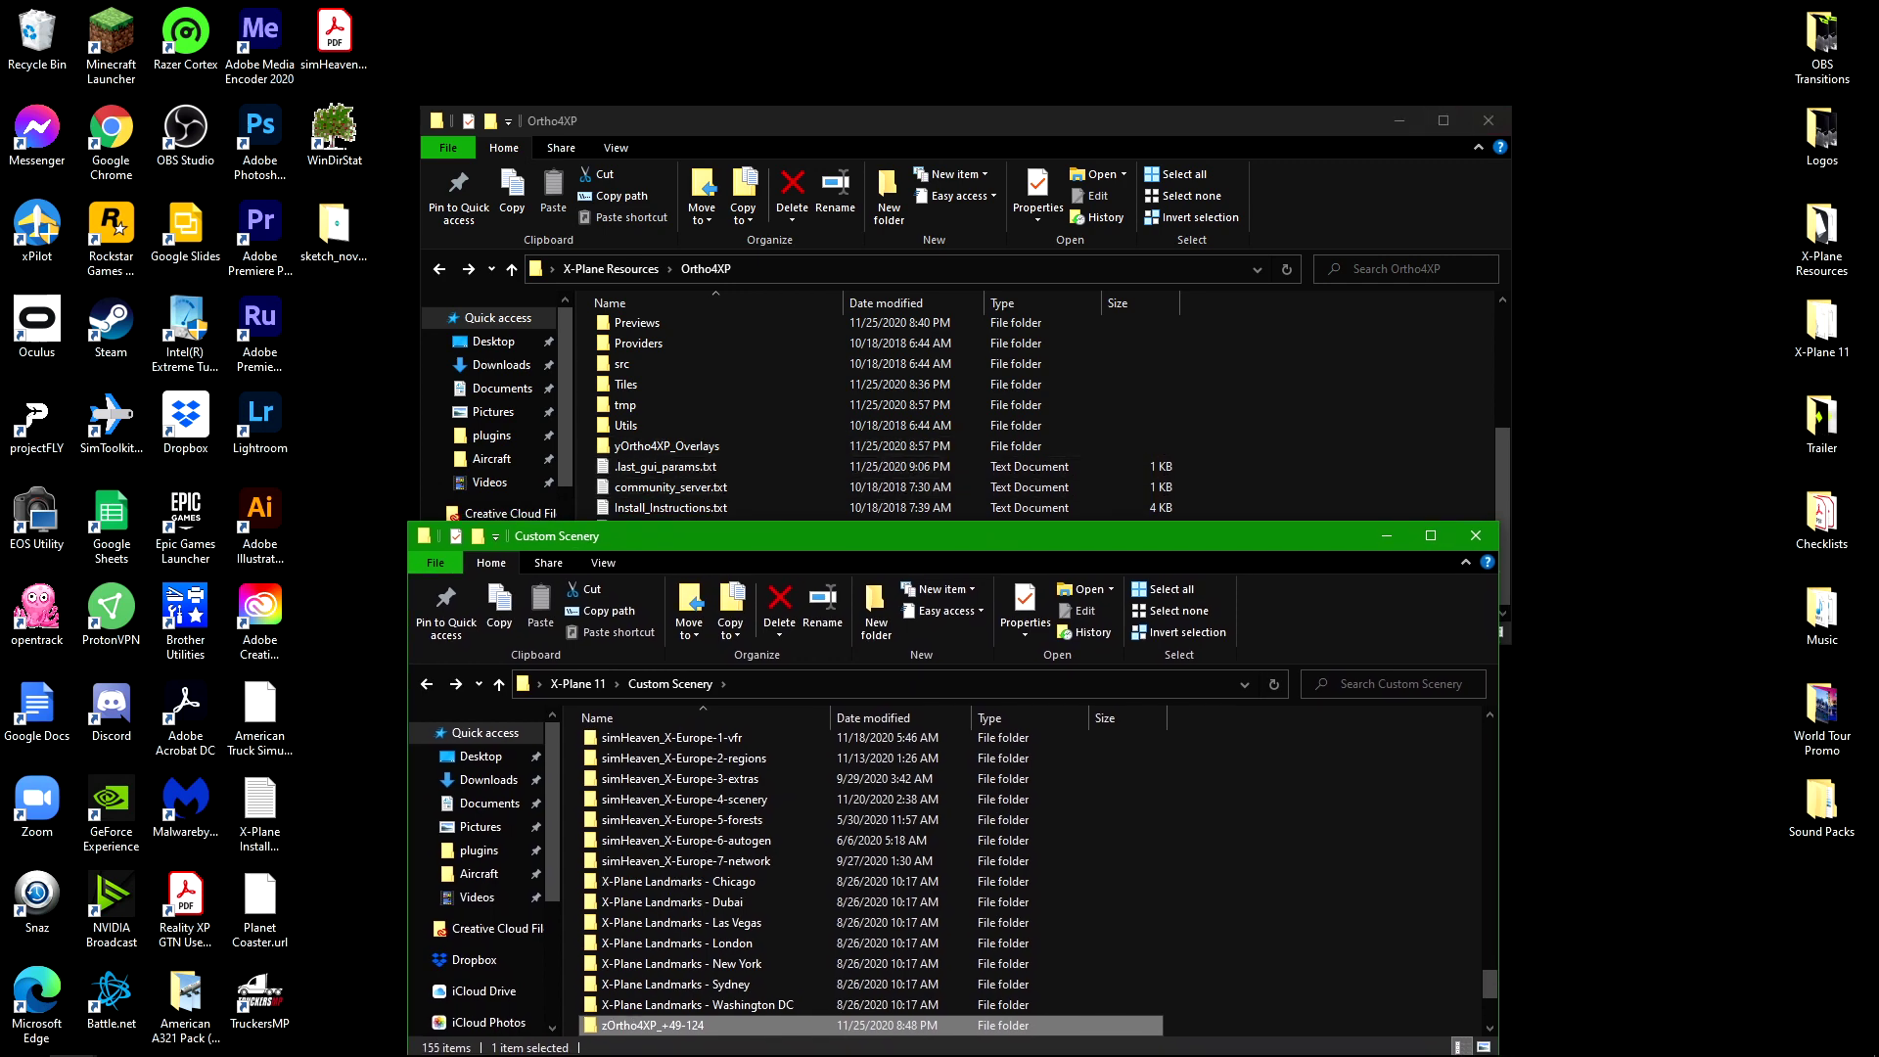
left_click_drag(1204, 123, 1, 326)
left_click(1228, 279)
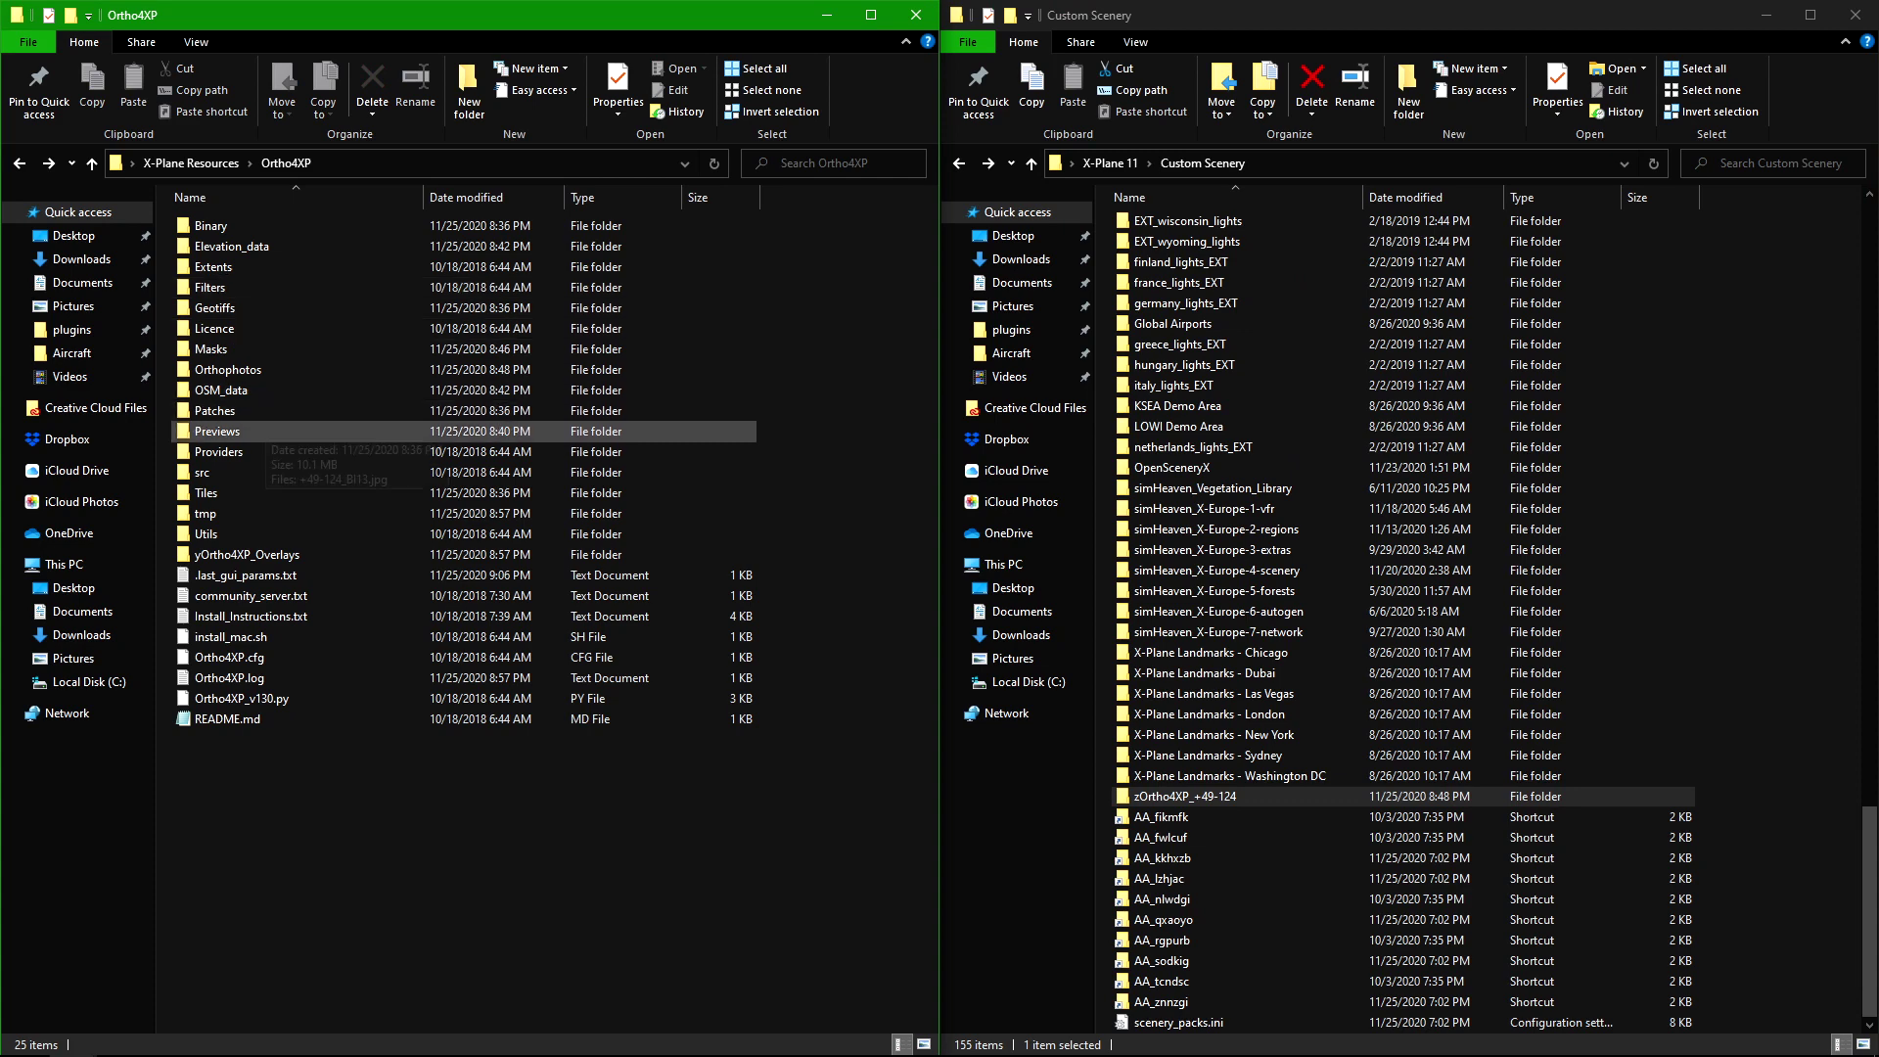
Step: Create a shortcut to the yOrtho4XP_Overlays folder and move it into the Custom Scenery folder
left_click(246, 554)
right_click(281, 554)
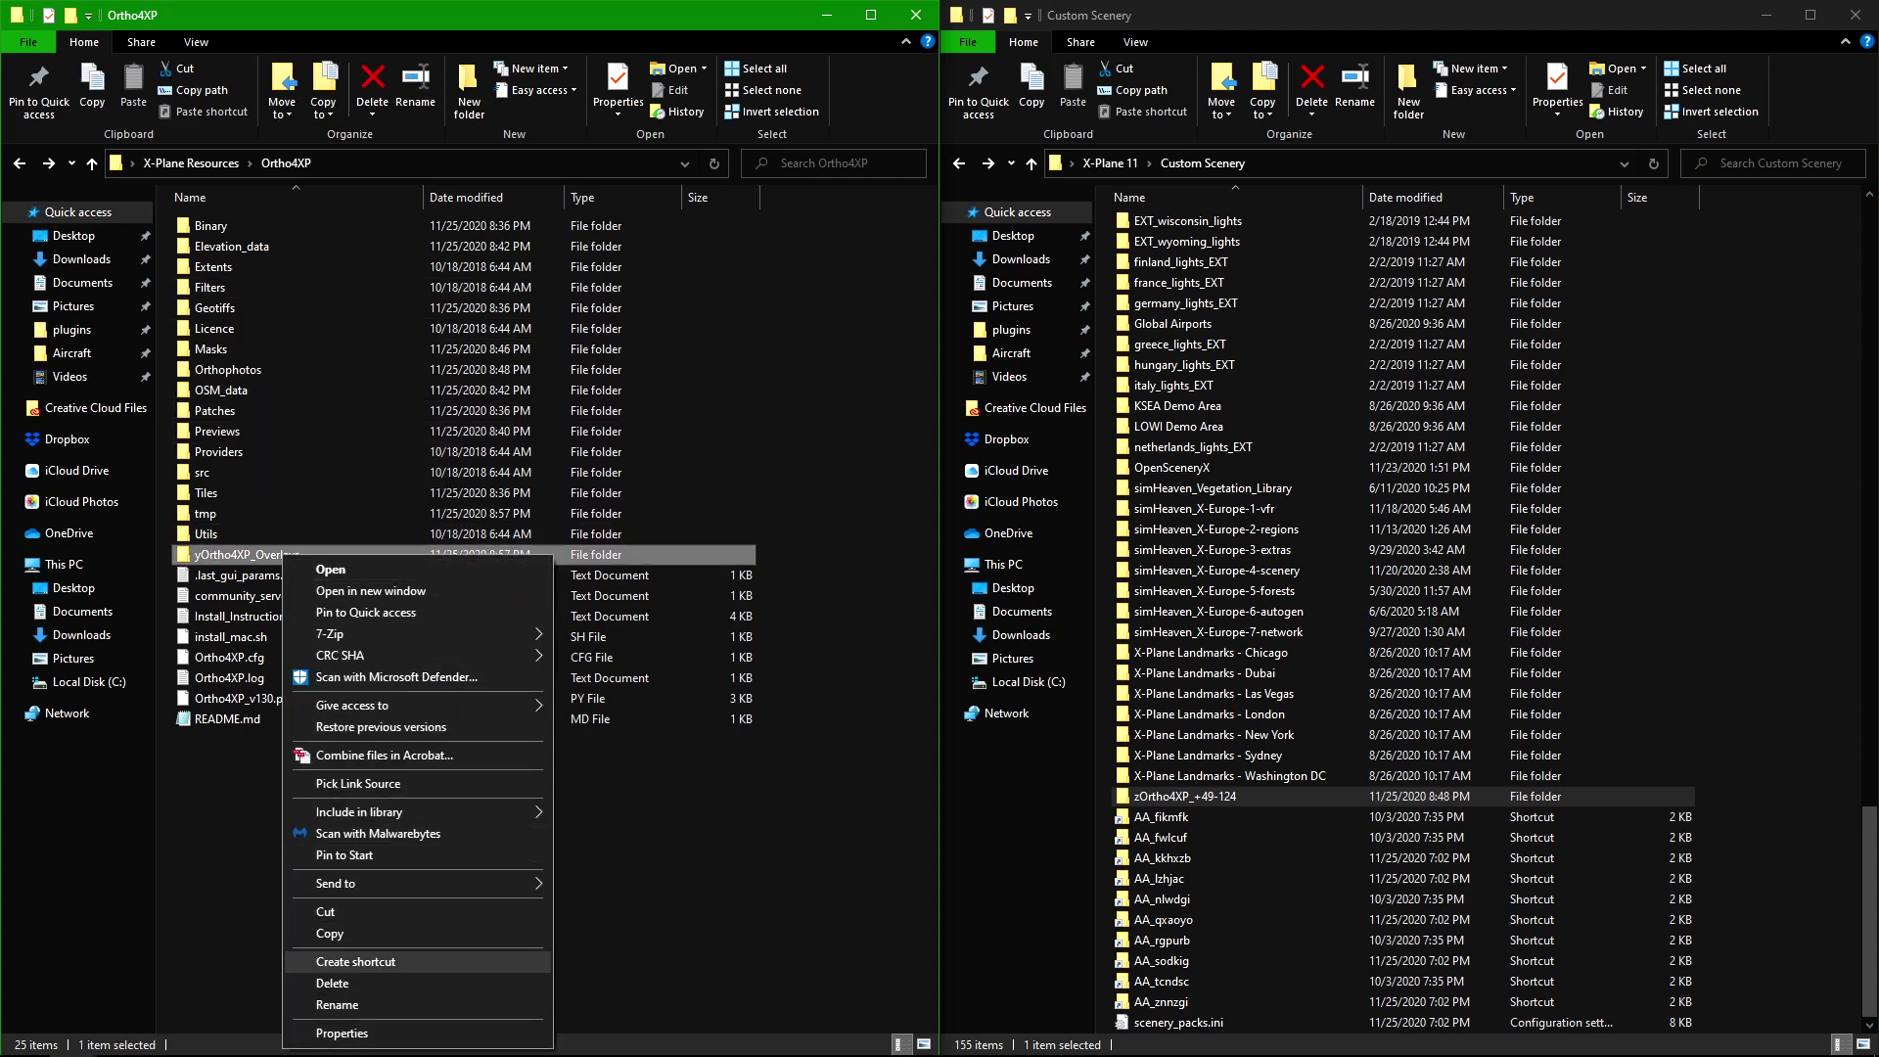
left_click(355, 961)
left_click_drag(274, 739, 1773, 792)
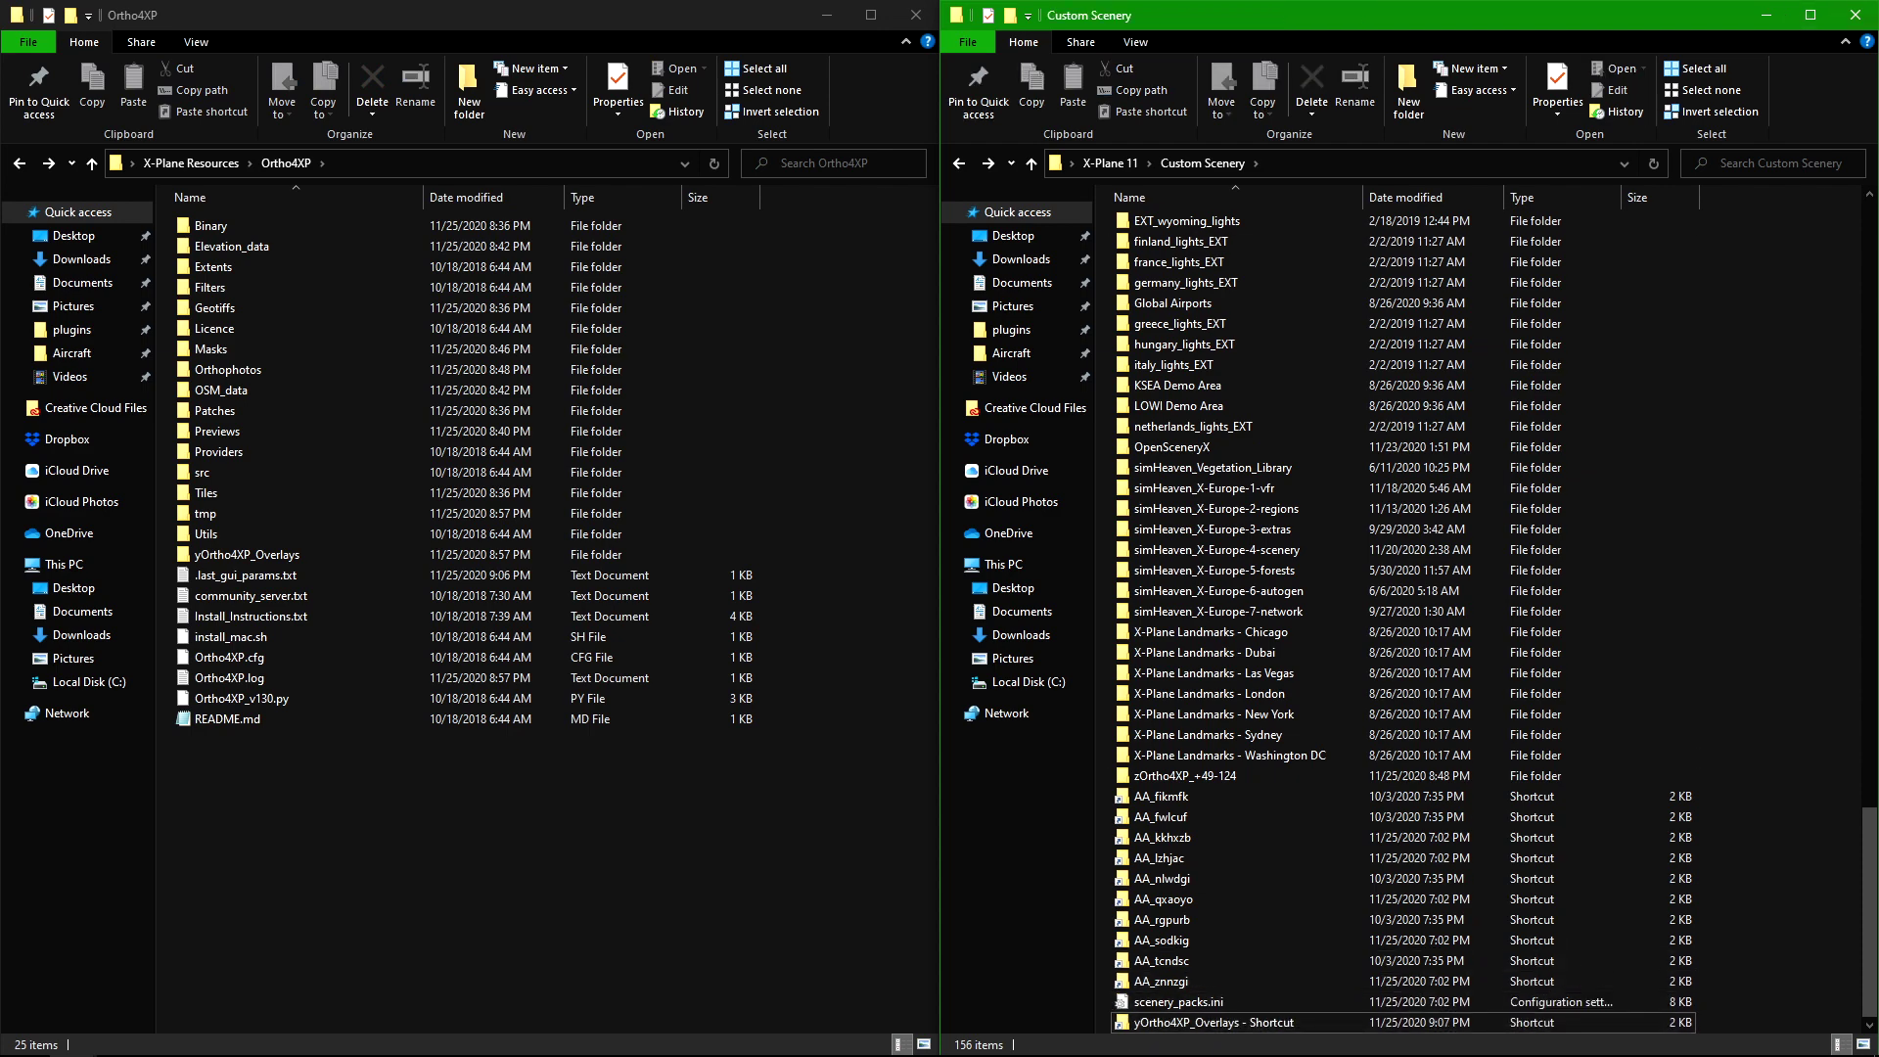
Step: Launch X-Plane 11 and move its loading window aside
left_click(313, 1037)
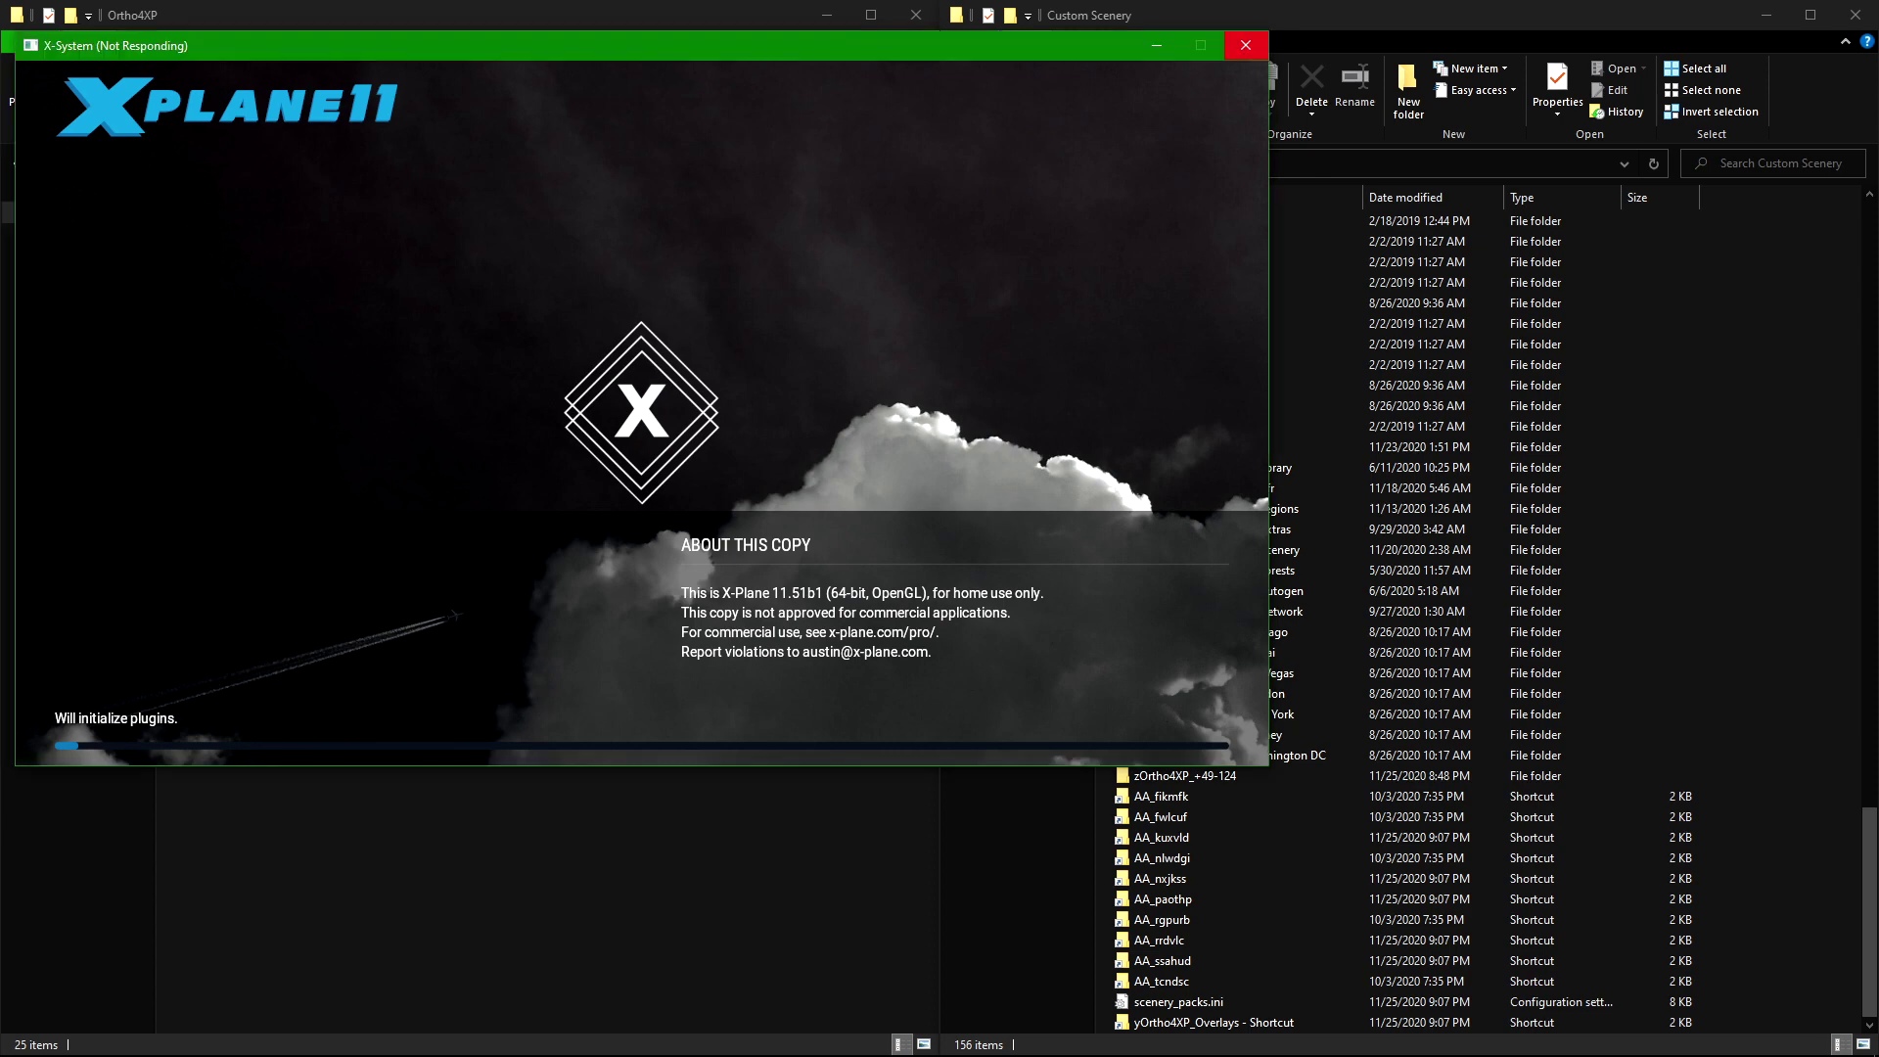
left_click_drag(500, 47, 669, 84)
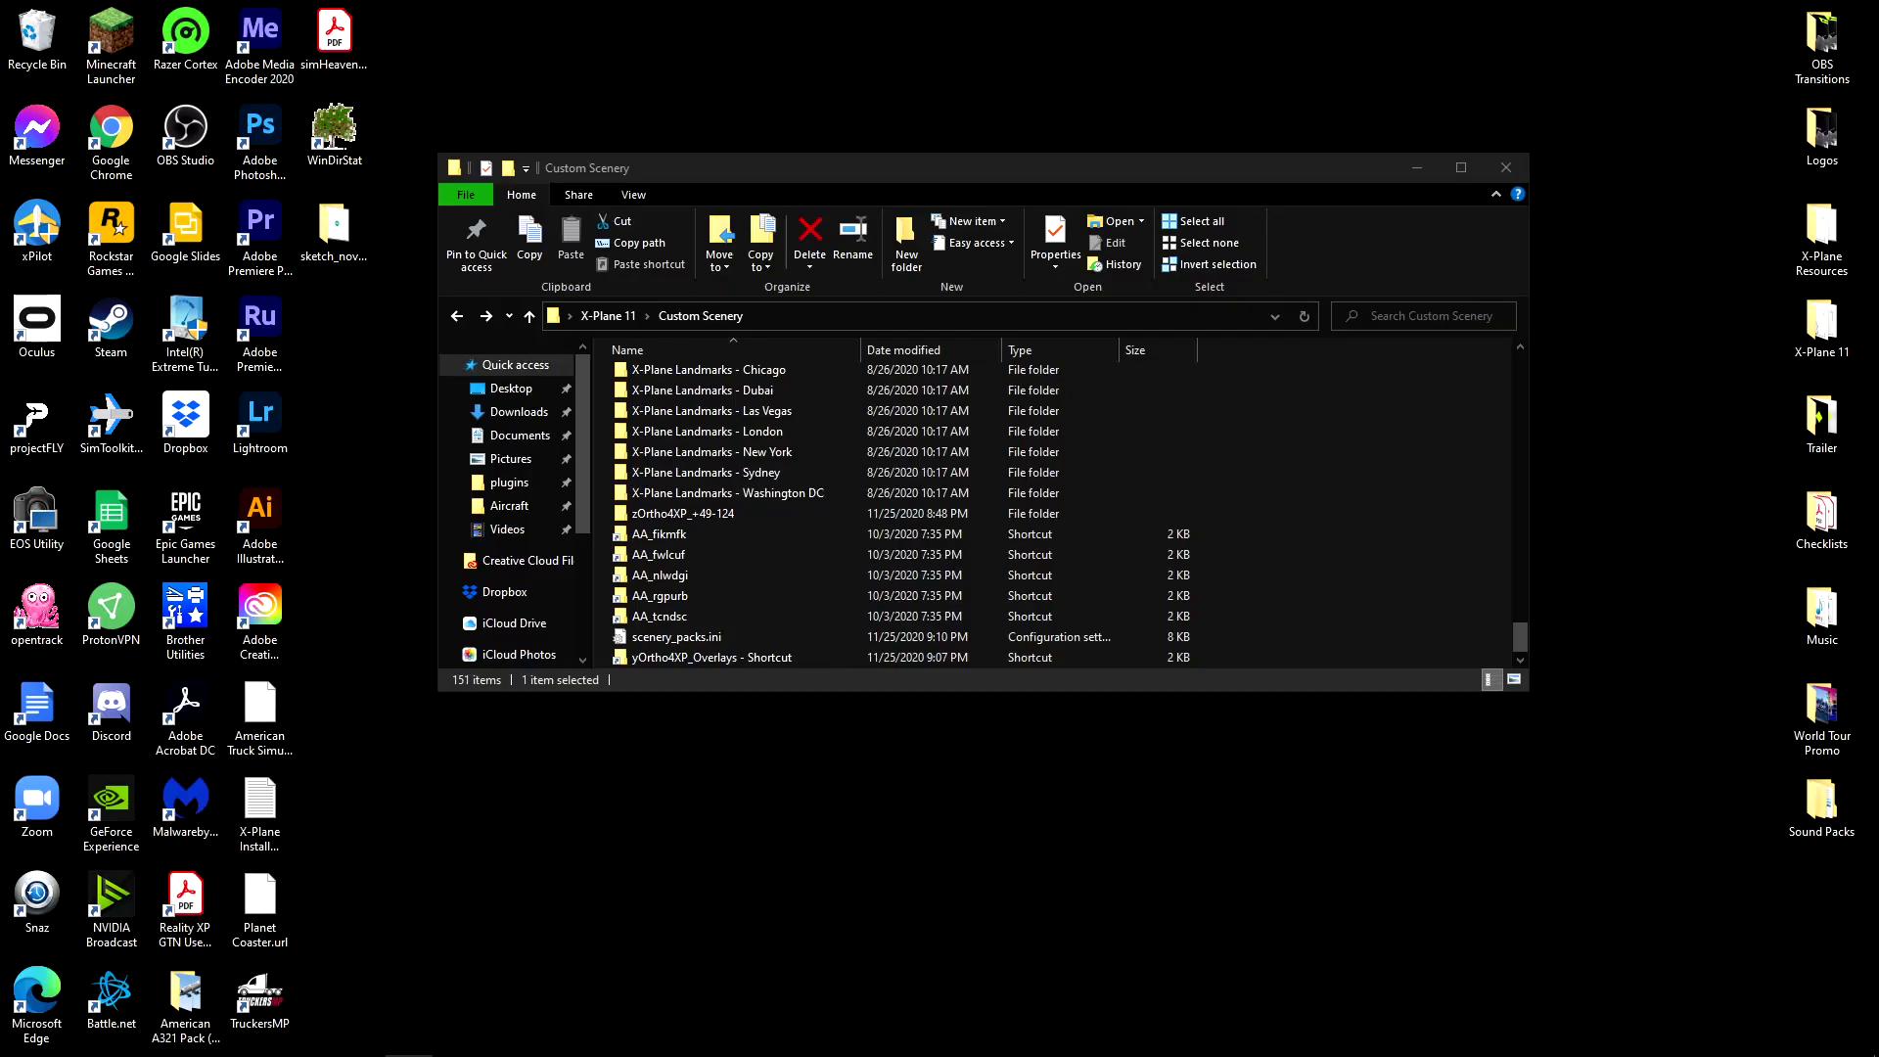
Step: Open scenery_packs.ini and move the yOrtho4XP_Overlays entry from the start of the list to directly below the Ortho4XP Sceneries heading, above zOrtho4XP_+49-124
double_click(676, 636)
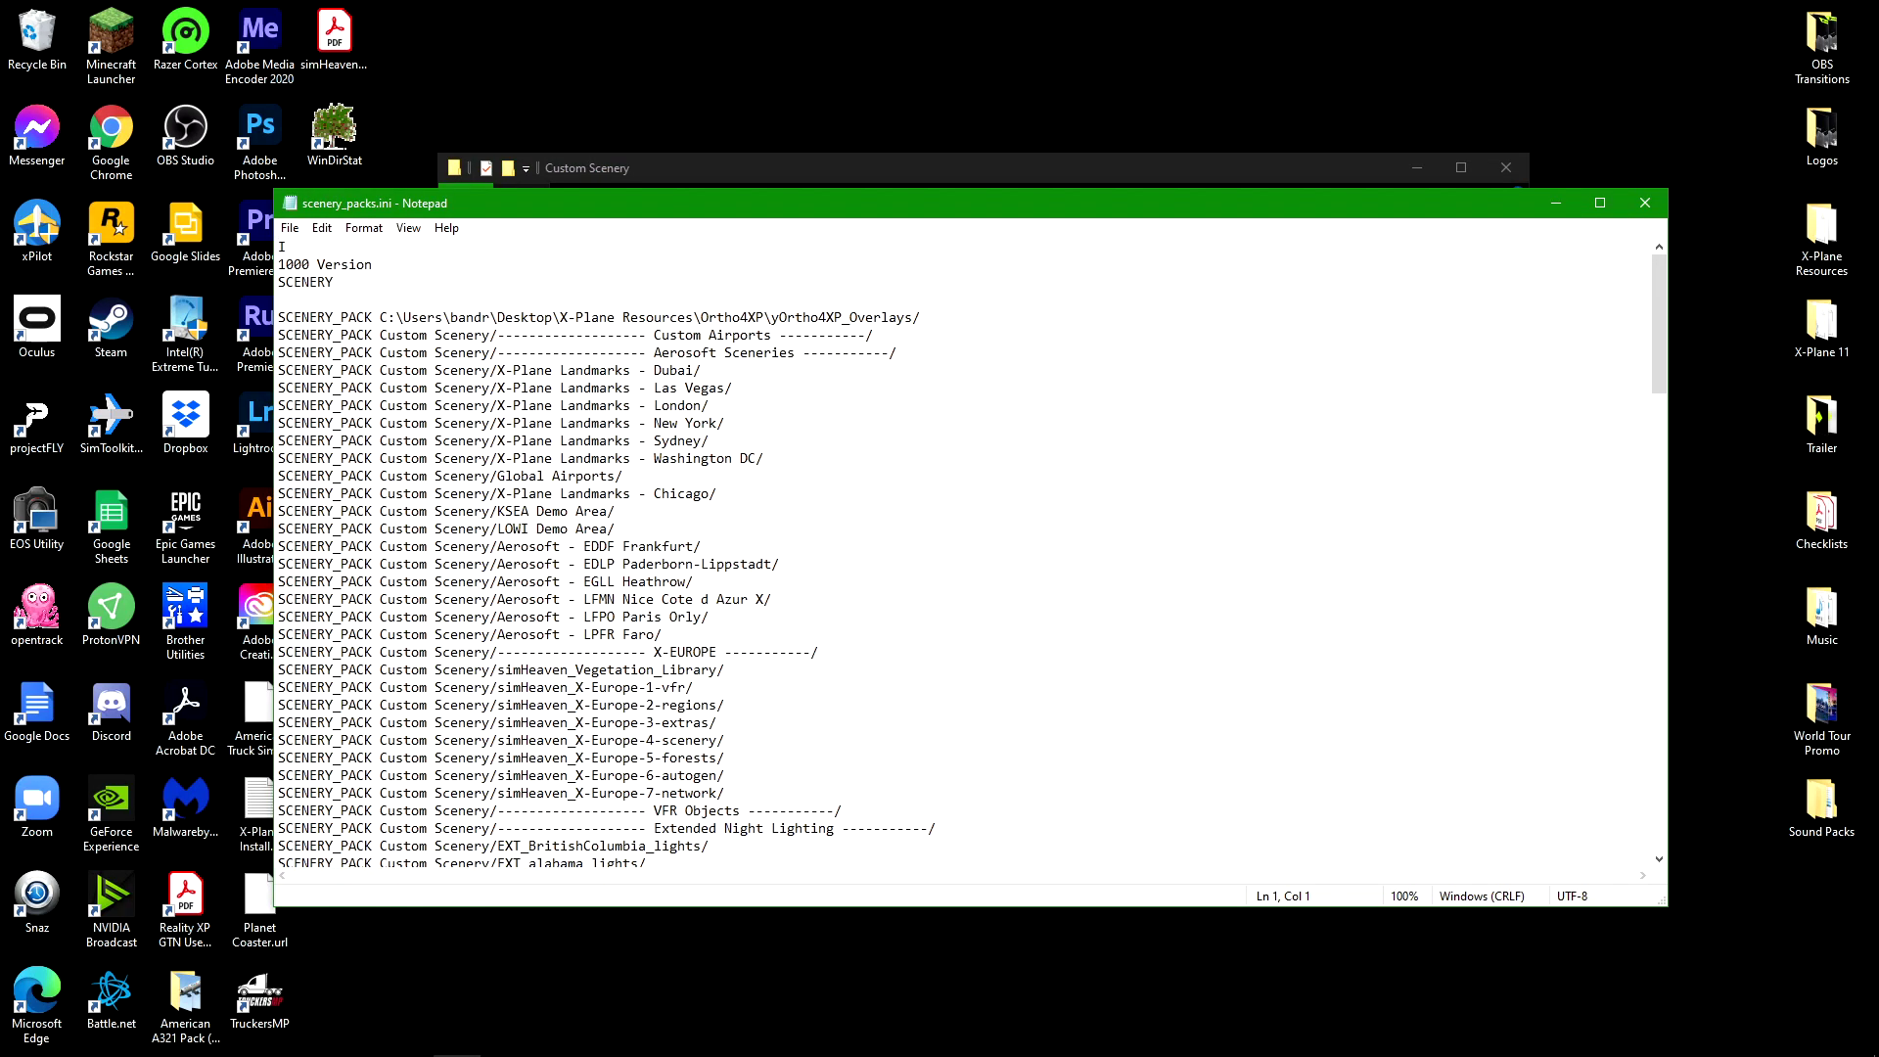
left_click_drag(922, 317, 278, 301)
key("ctrl+c")
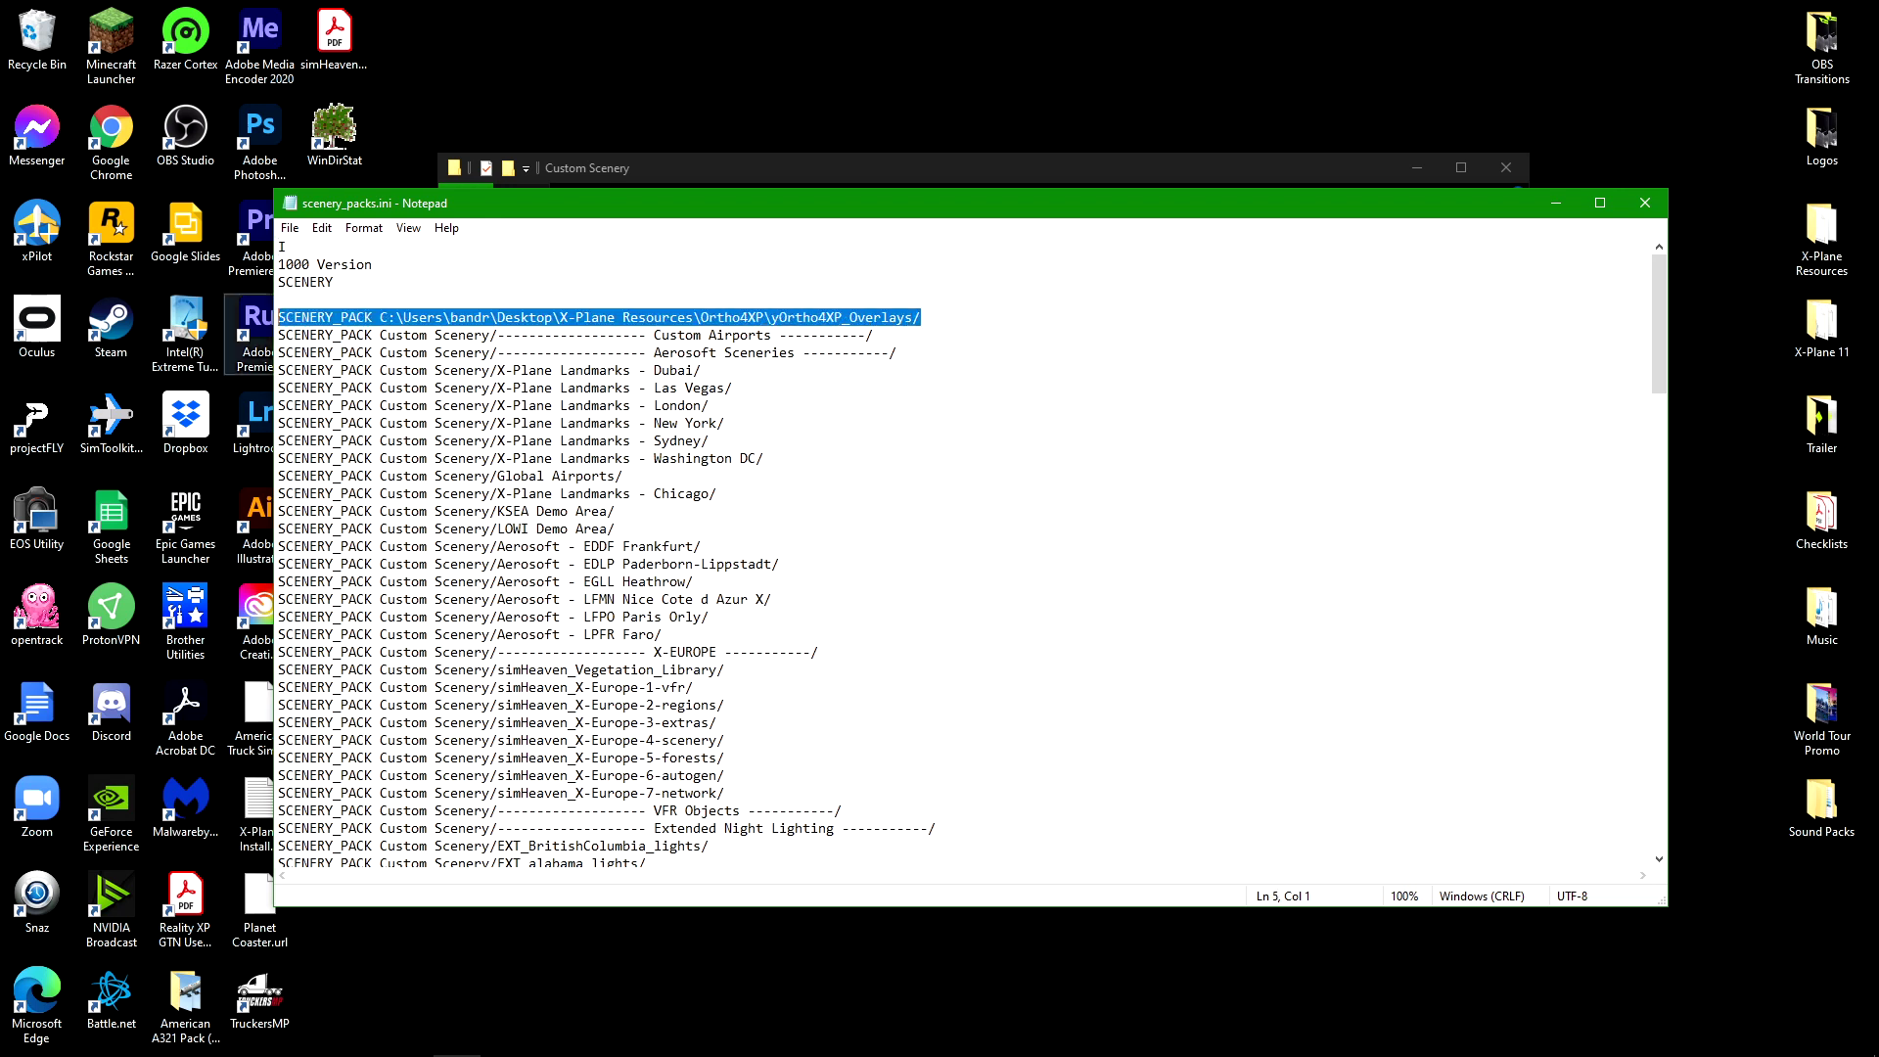
key("Delete")
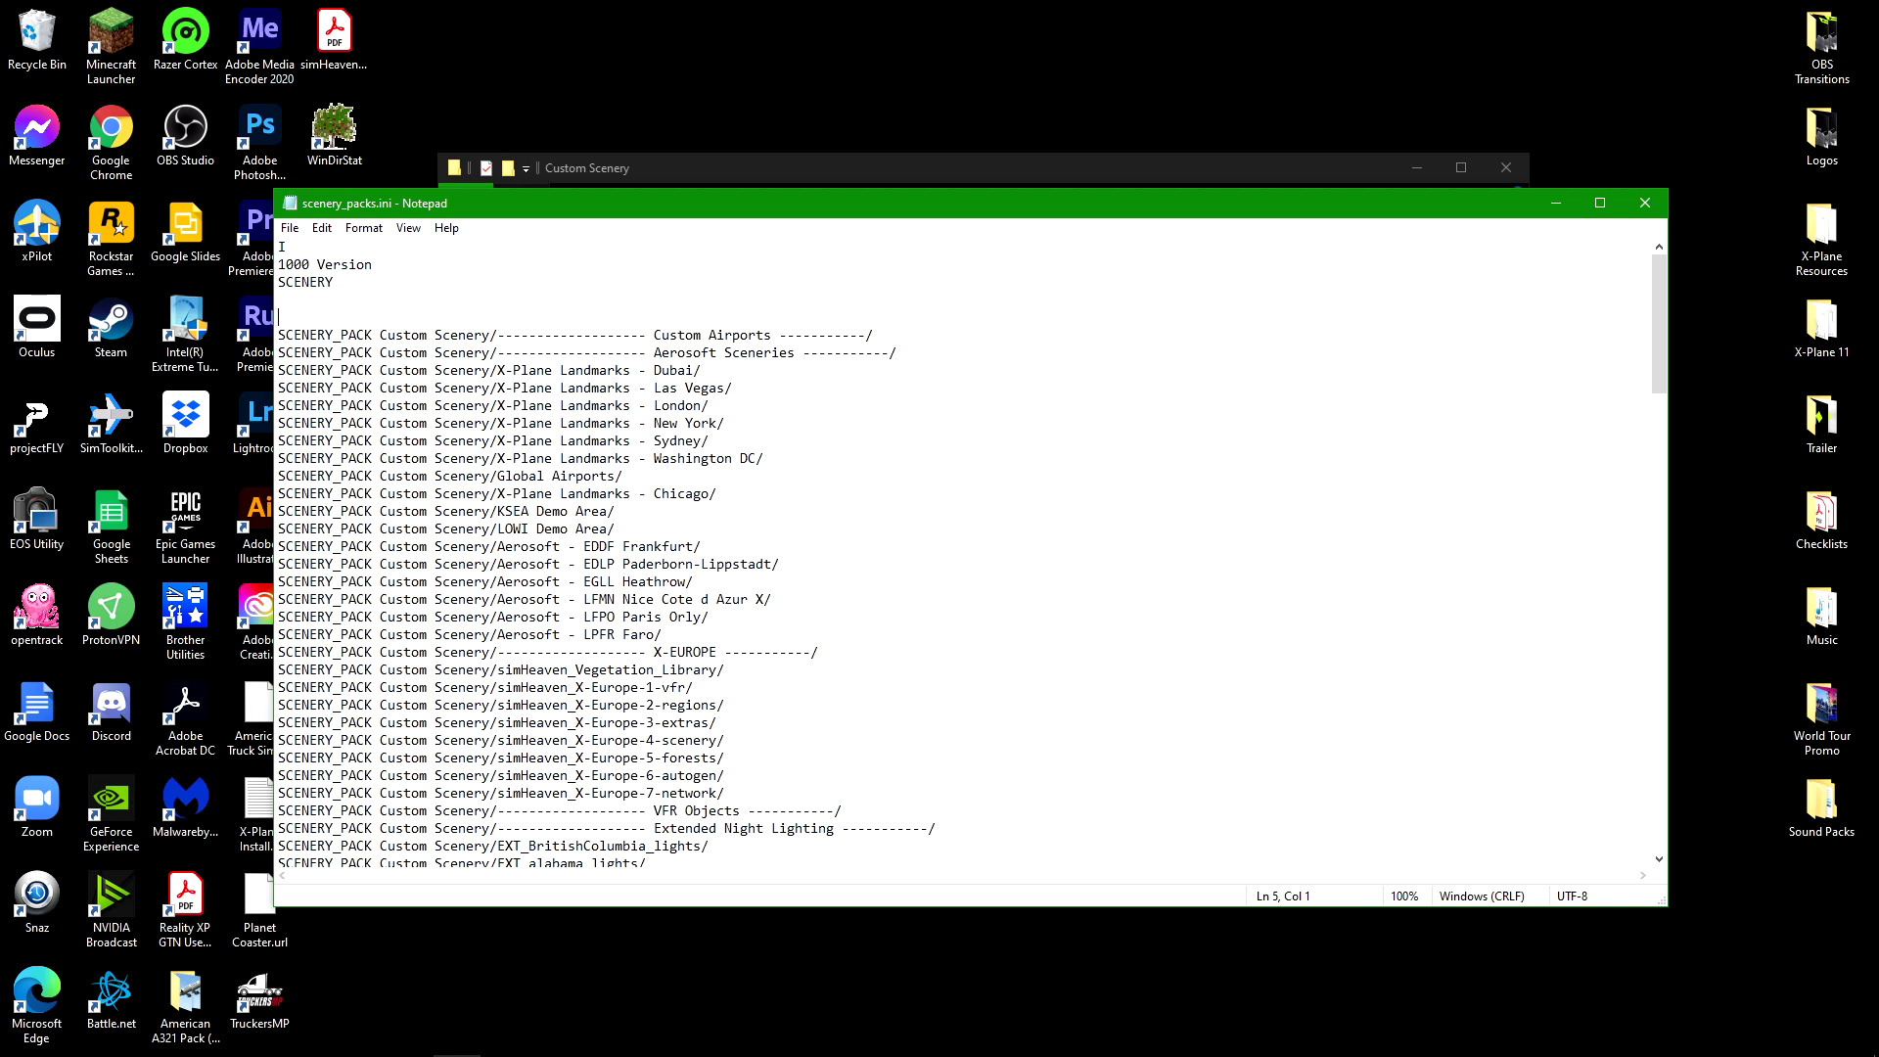
scroll(969, 548, "down", 20)
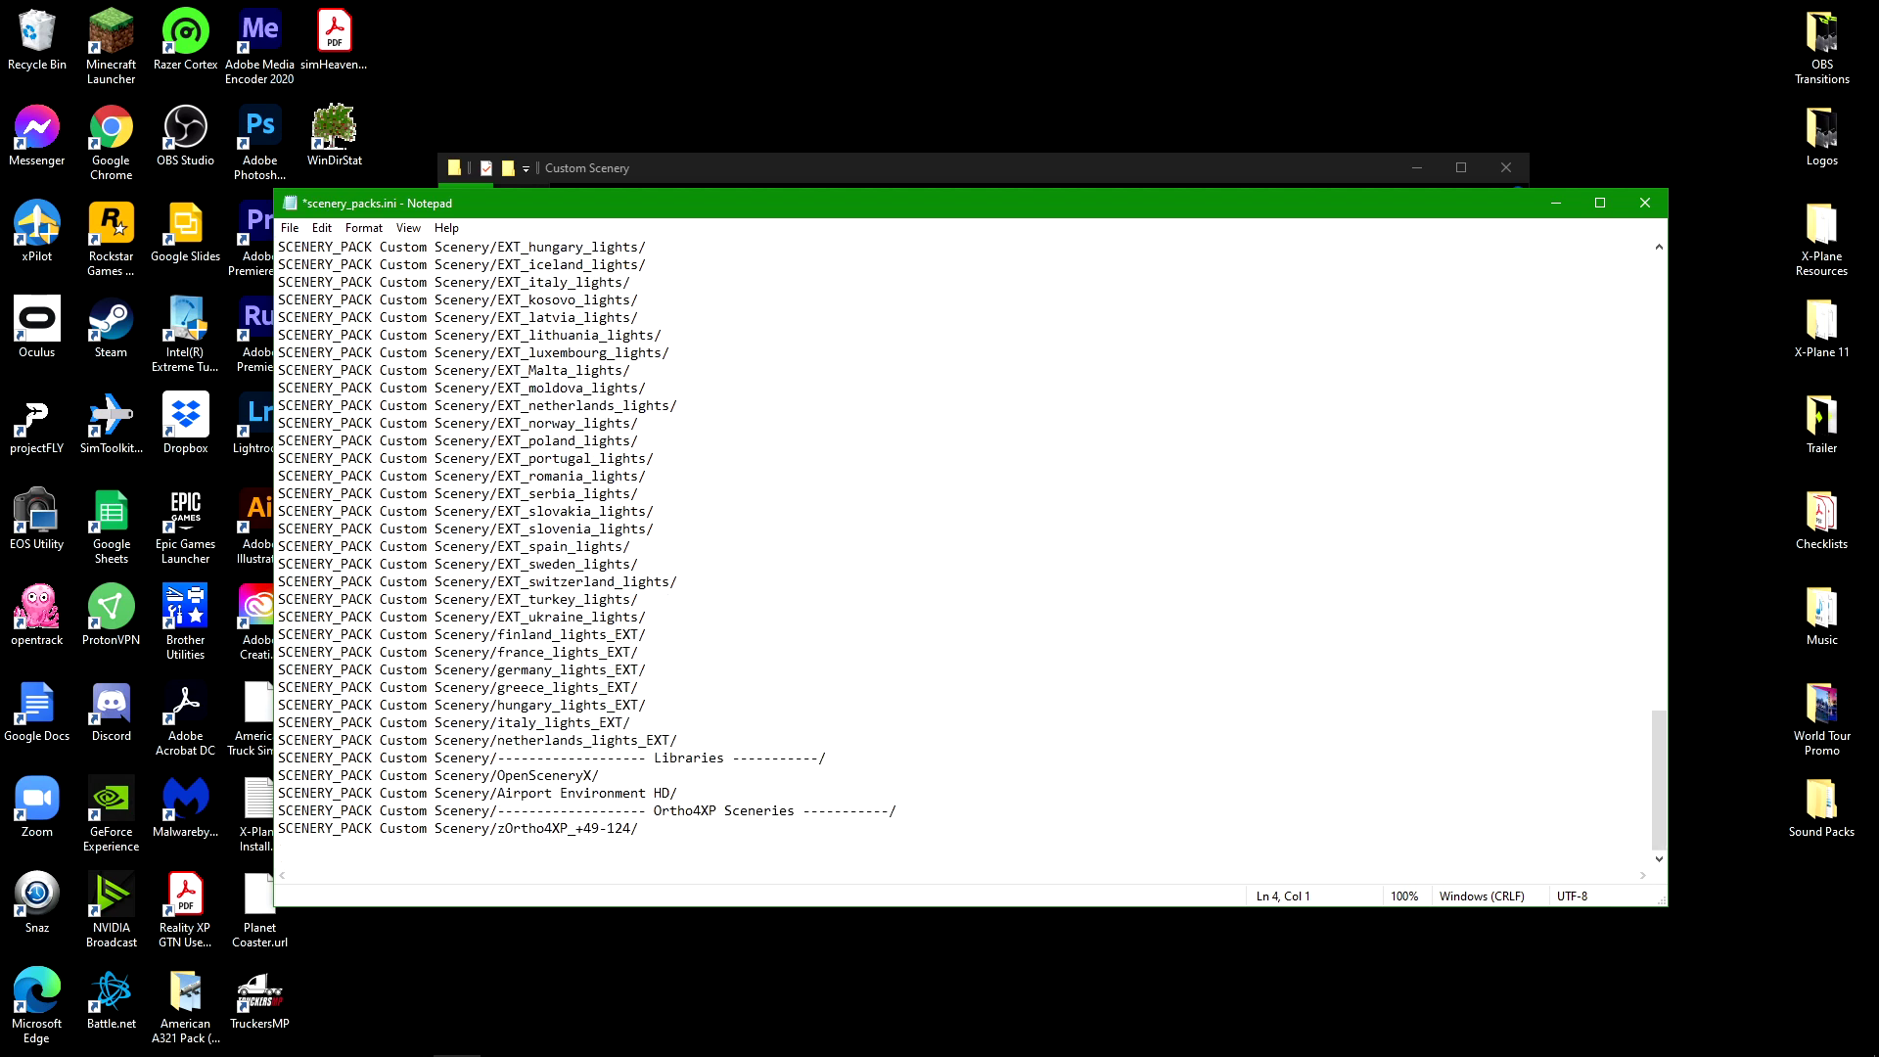
left_click(898, 810)
key("Return")
key("ctrl+v")
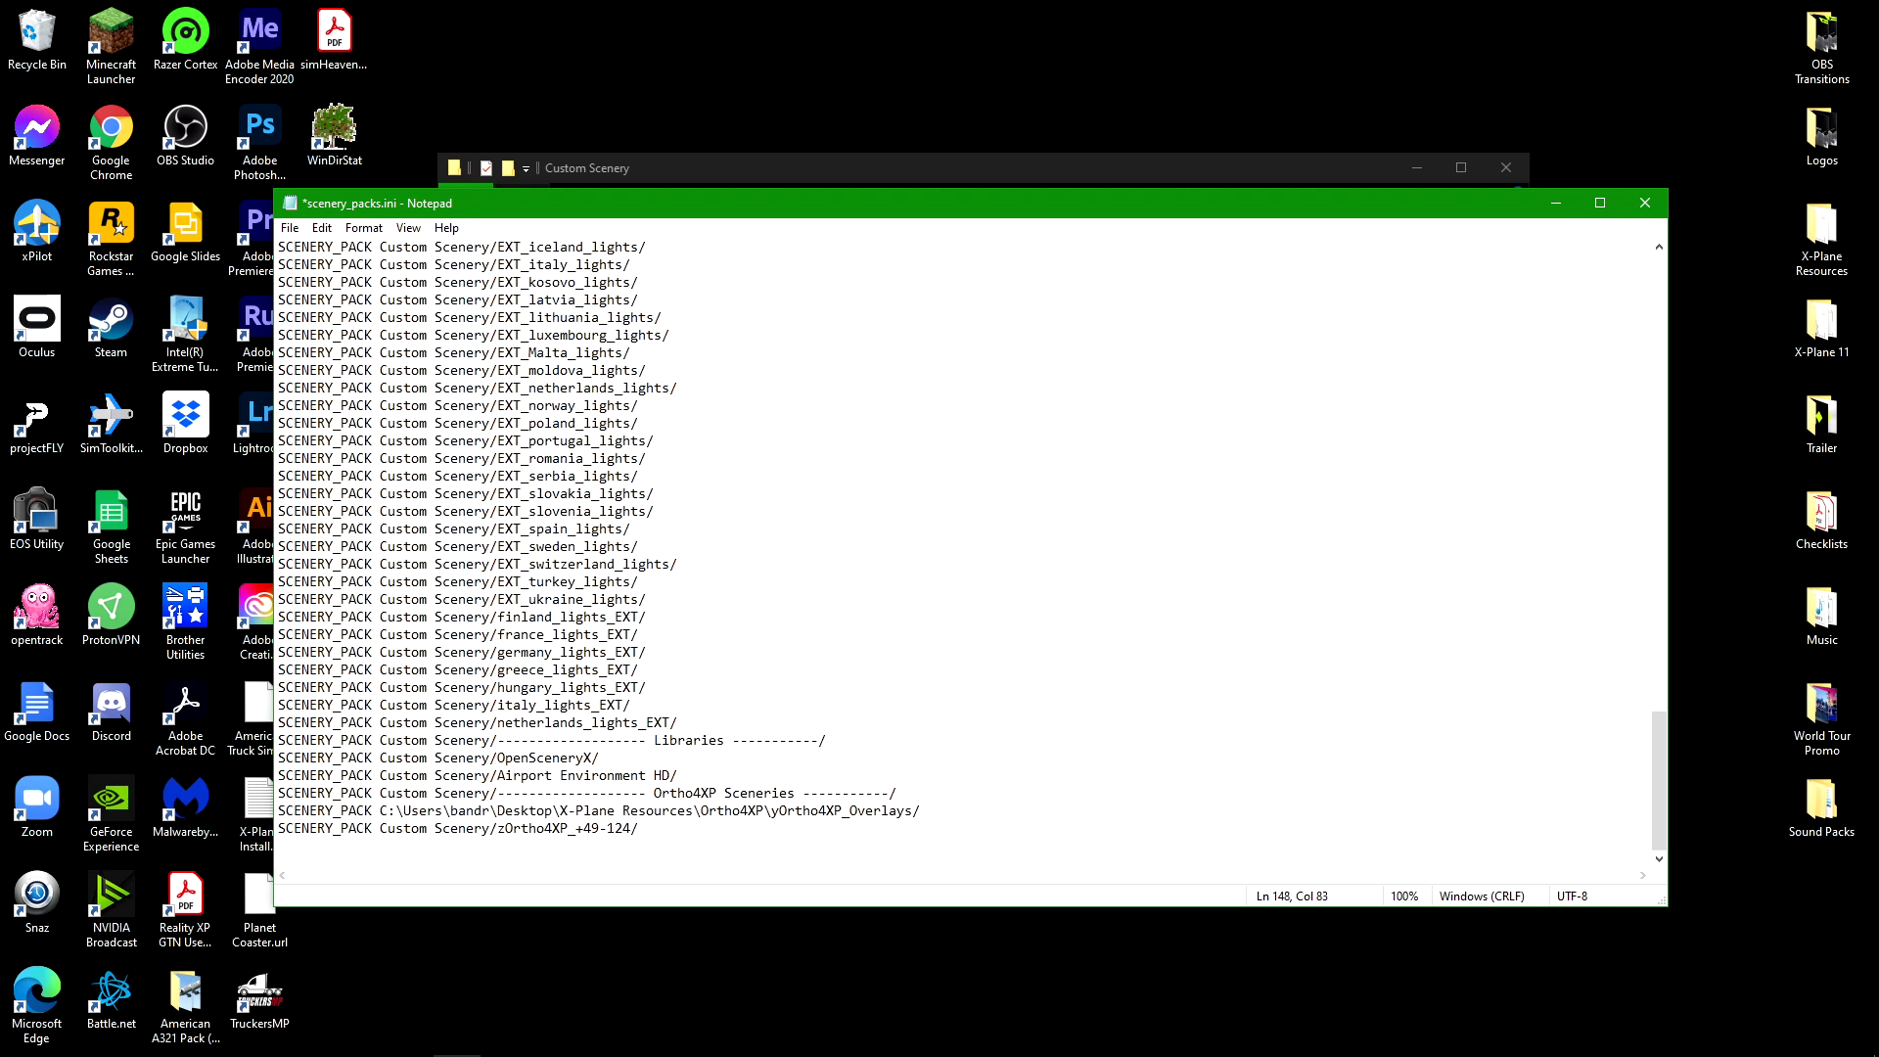
Step: Review the load order in scenery_packs.ini, from the Ortho4XP Sceneries entries up through Libraries, Extended Night Lighting and X-EUROPE
left_click_drag(654, 794, 796, 793)
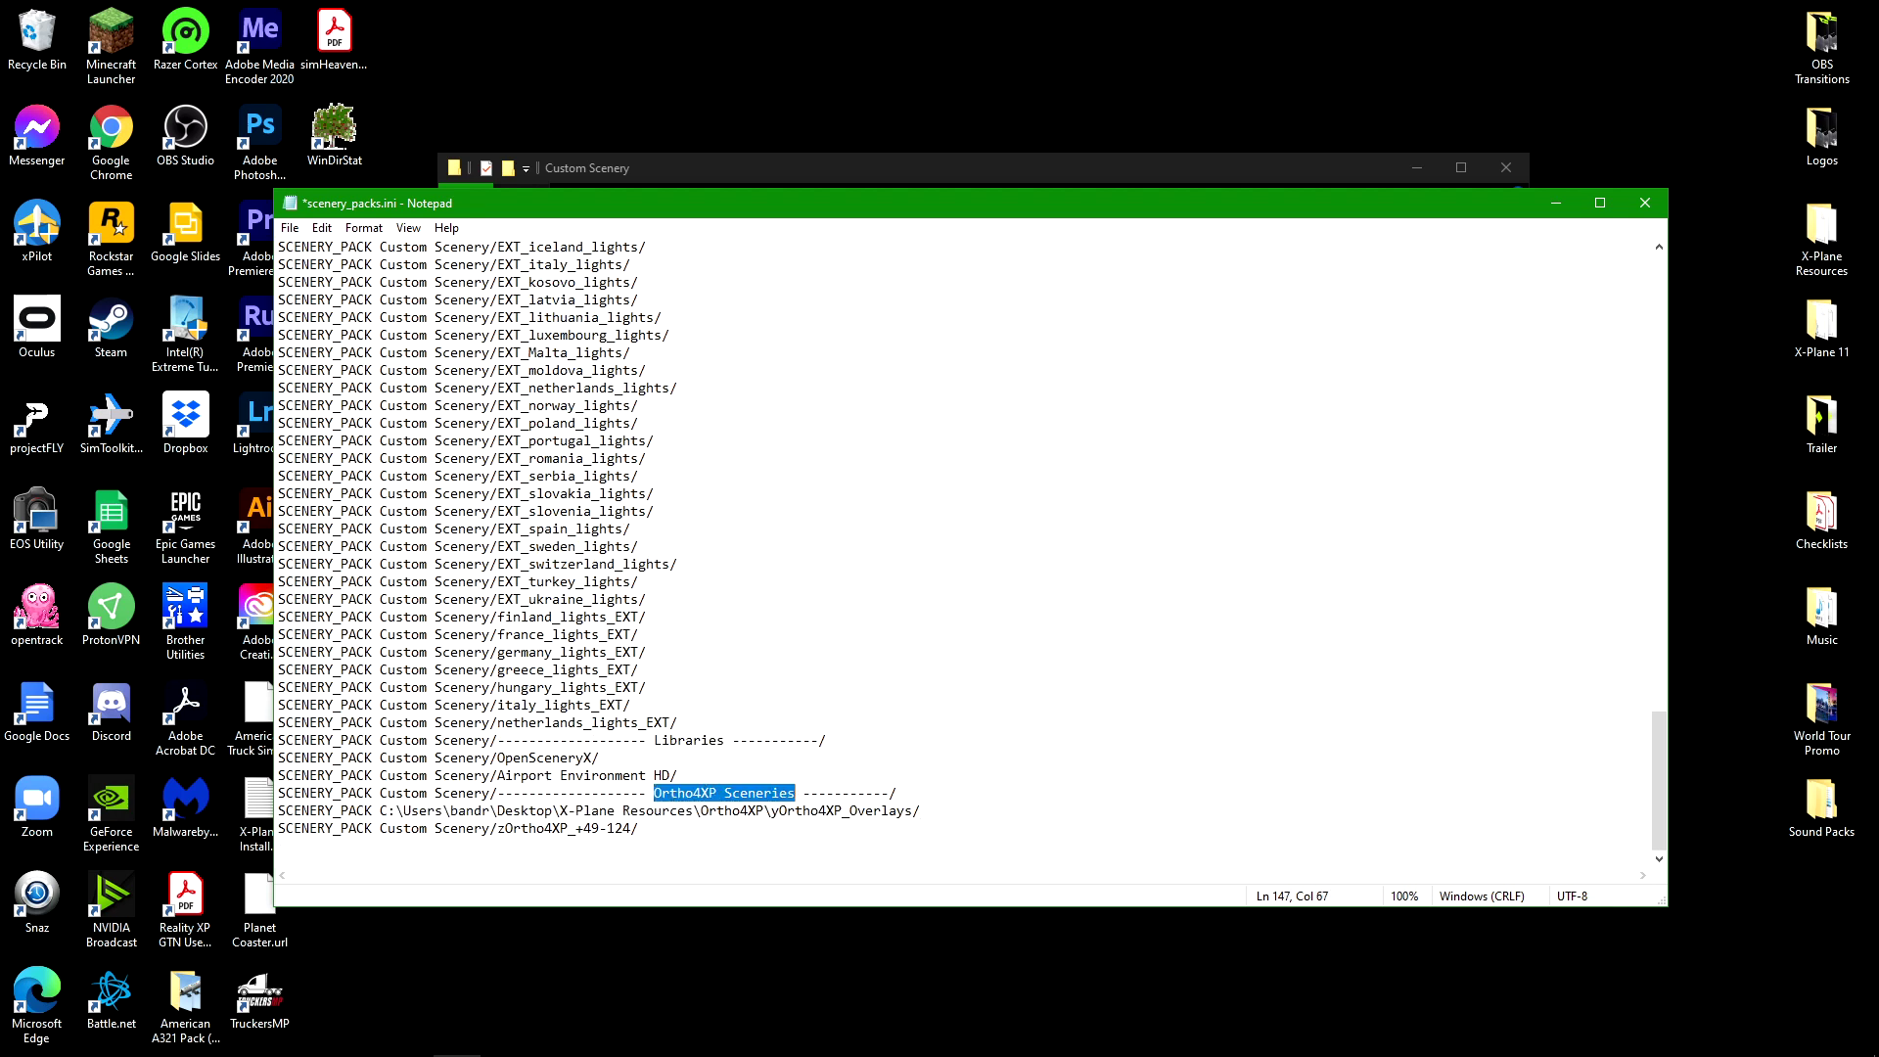
left_click(795, 793)
left_click_drag(641, 829, 278, 810)
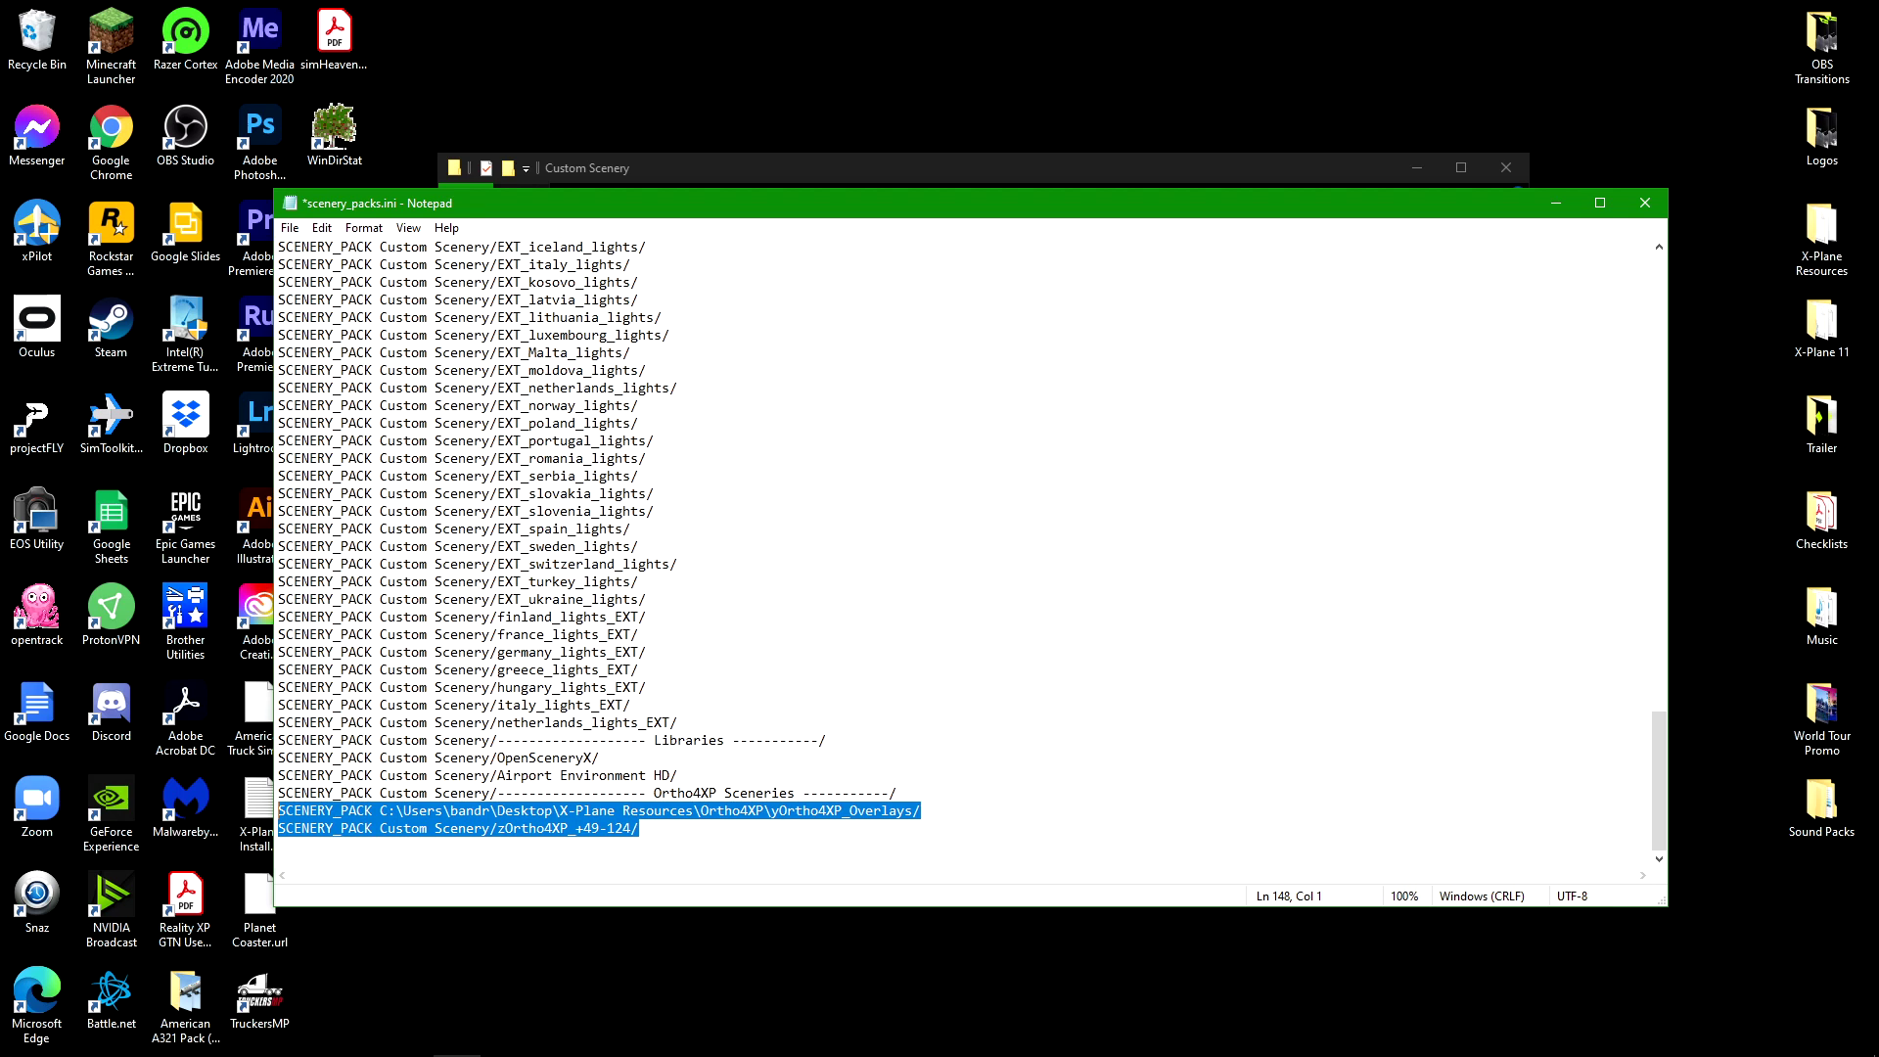
left_click(639, 829)
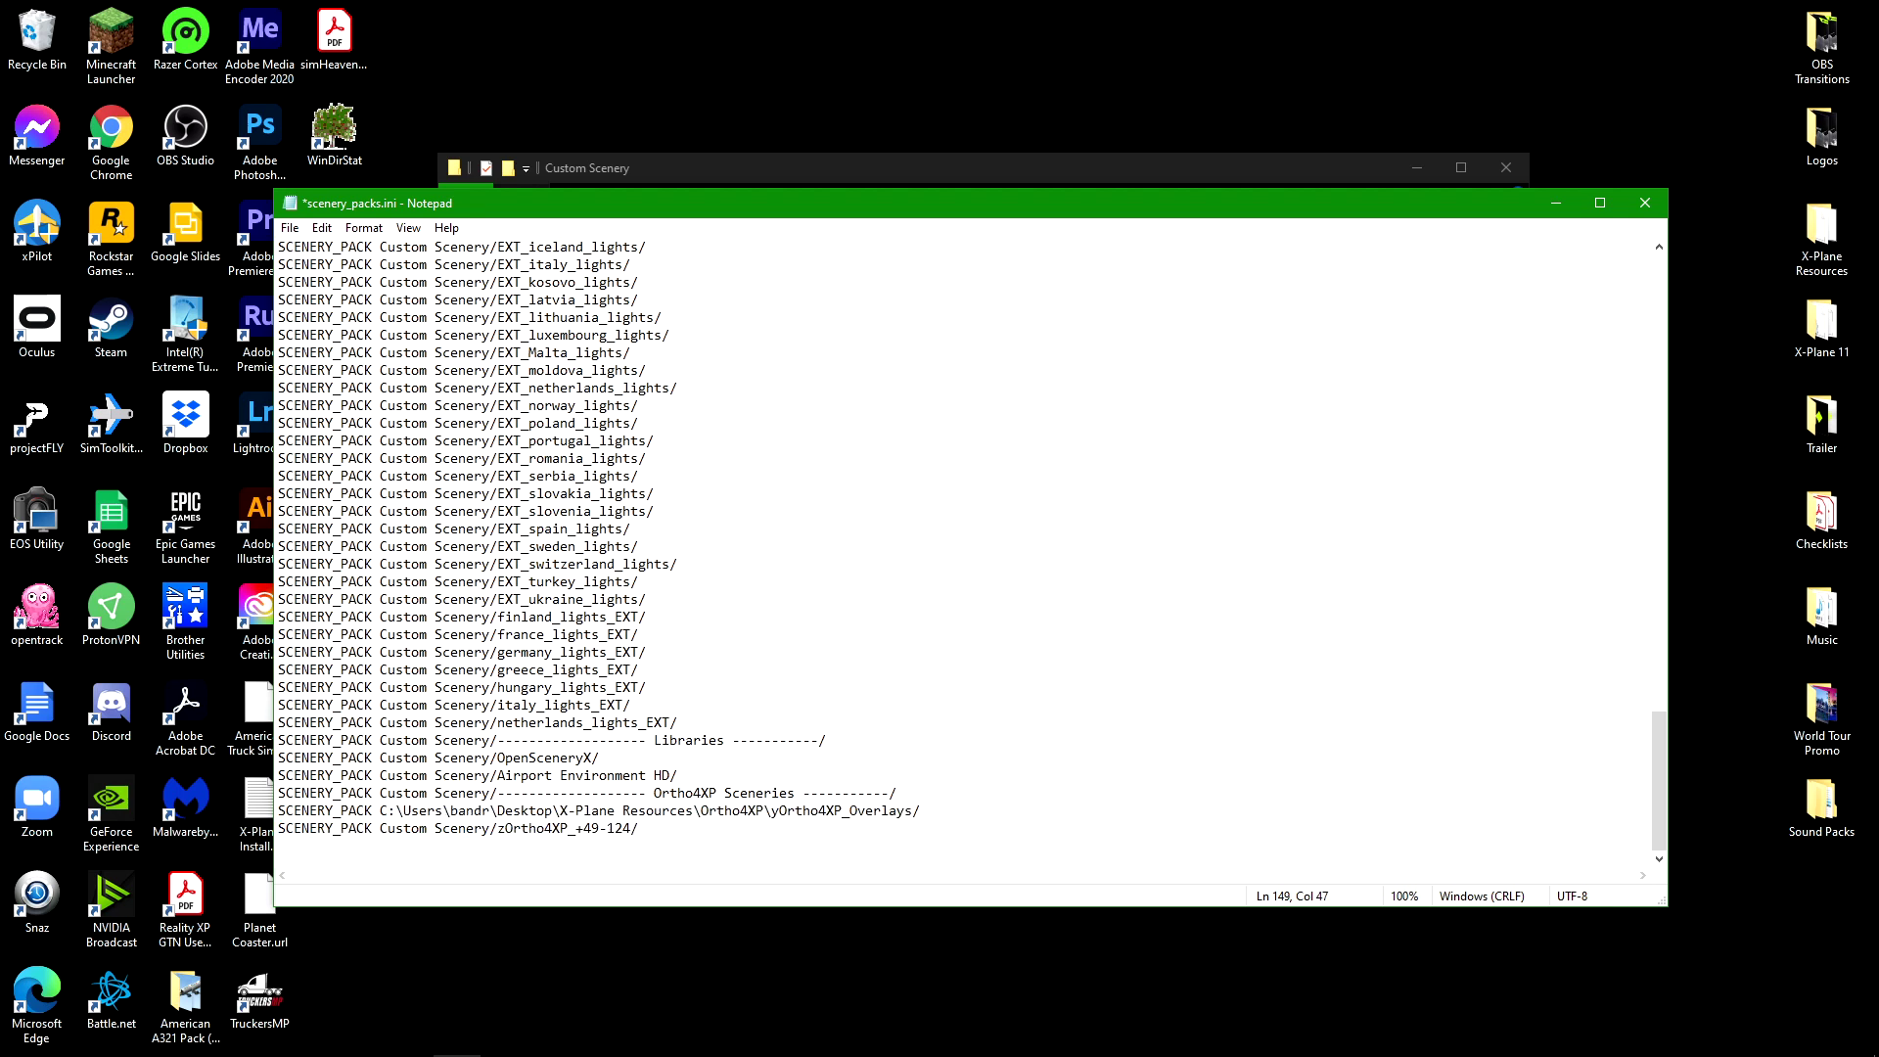
left_click_drag(678, 776, 358, 760)
left_click(459, 760)
scroll(459, 760, "up", 8)
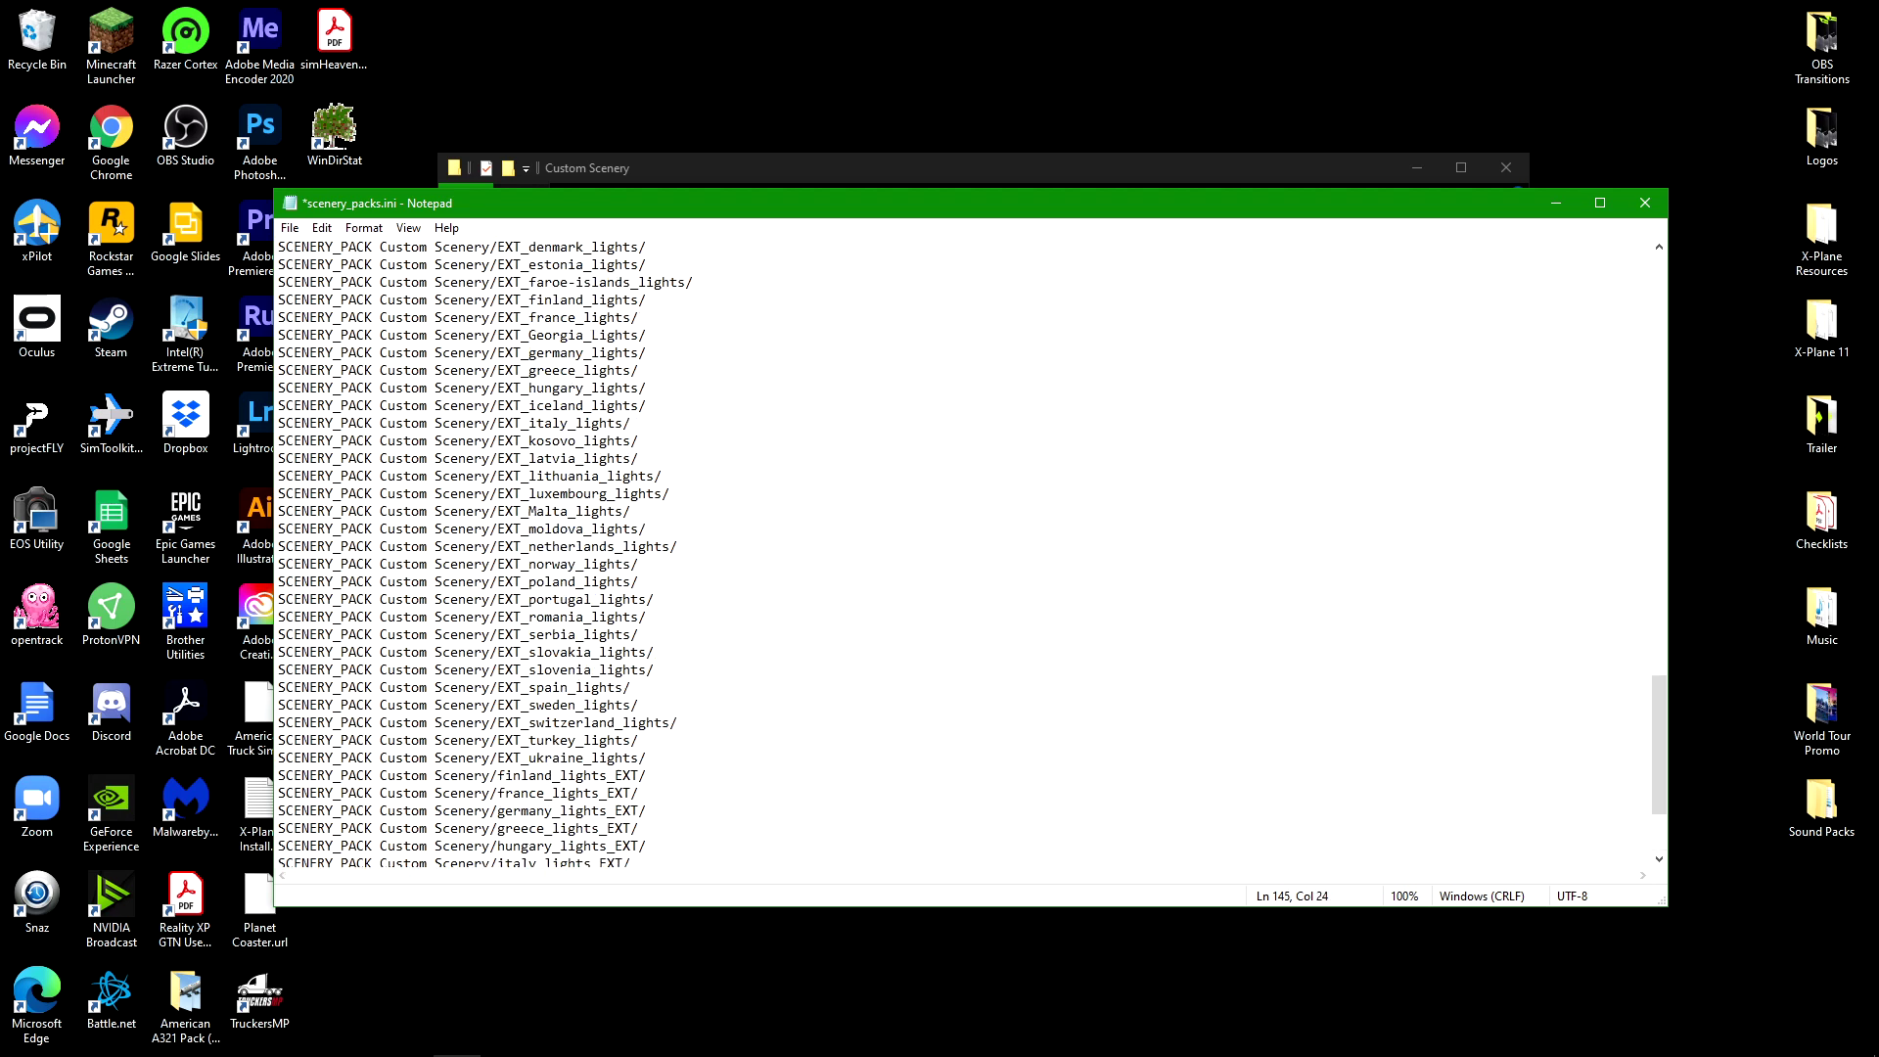
scroll(458, 758, "up", 20)
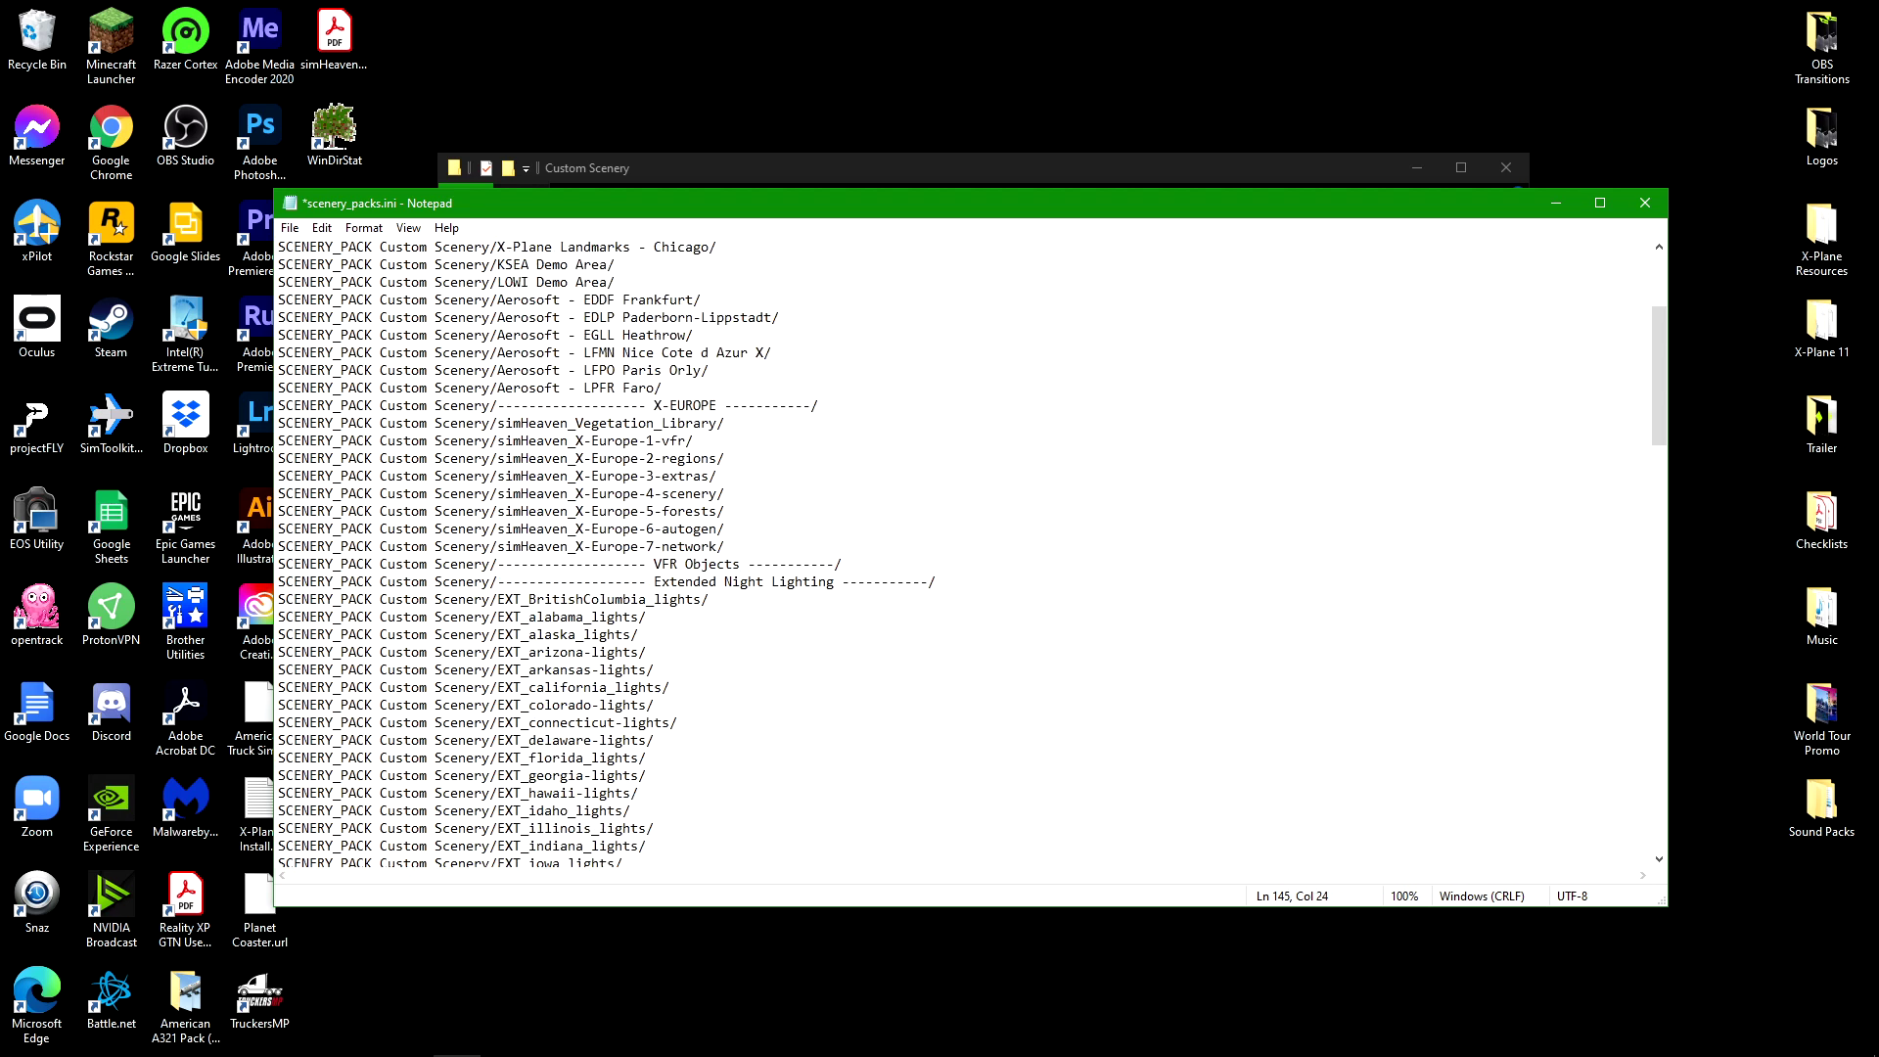
left_click_drag(937, 582, 278, 581)
scroll(277, 581, "up", 3)
left_click_drag(819, 564, 278, 563)
scroll(281, 245, "up", 3)
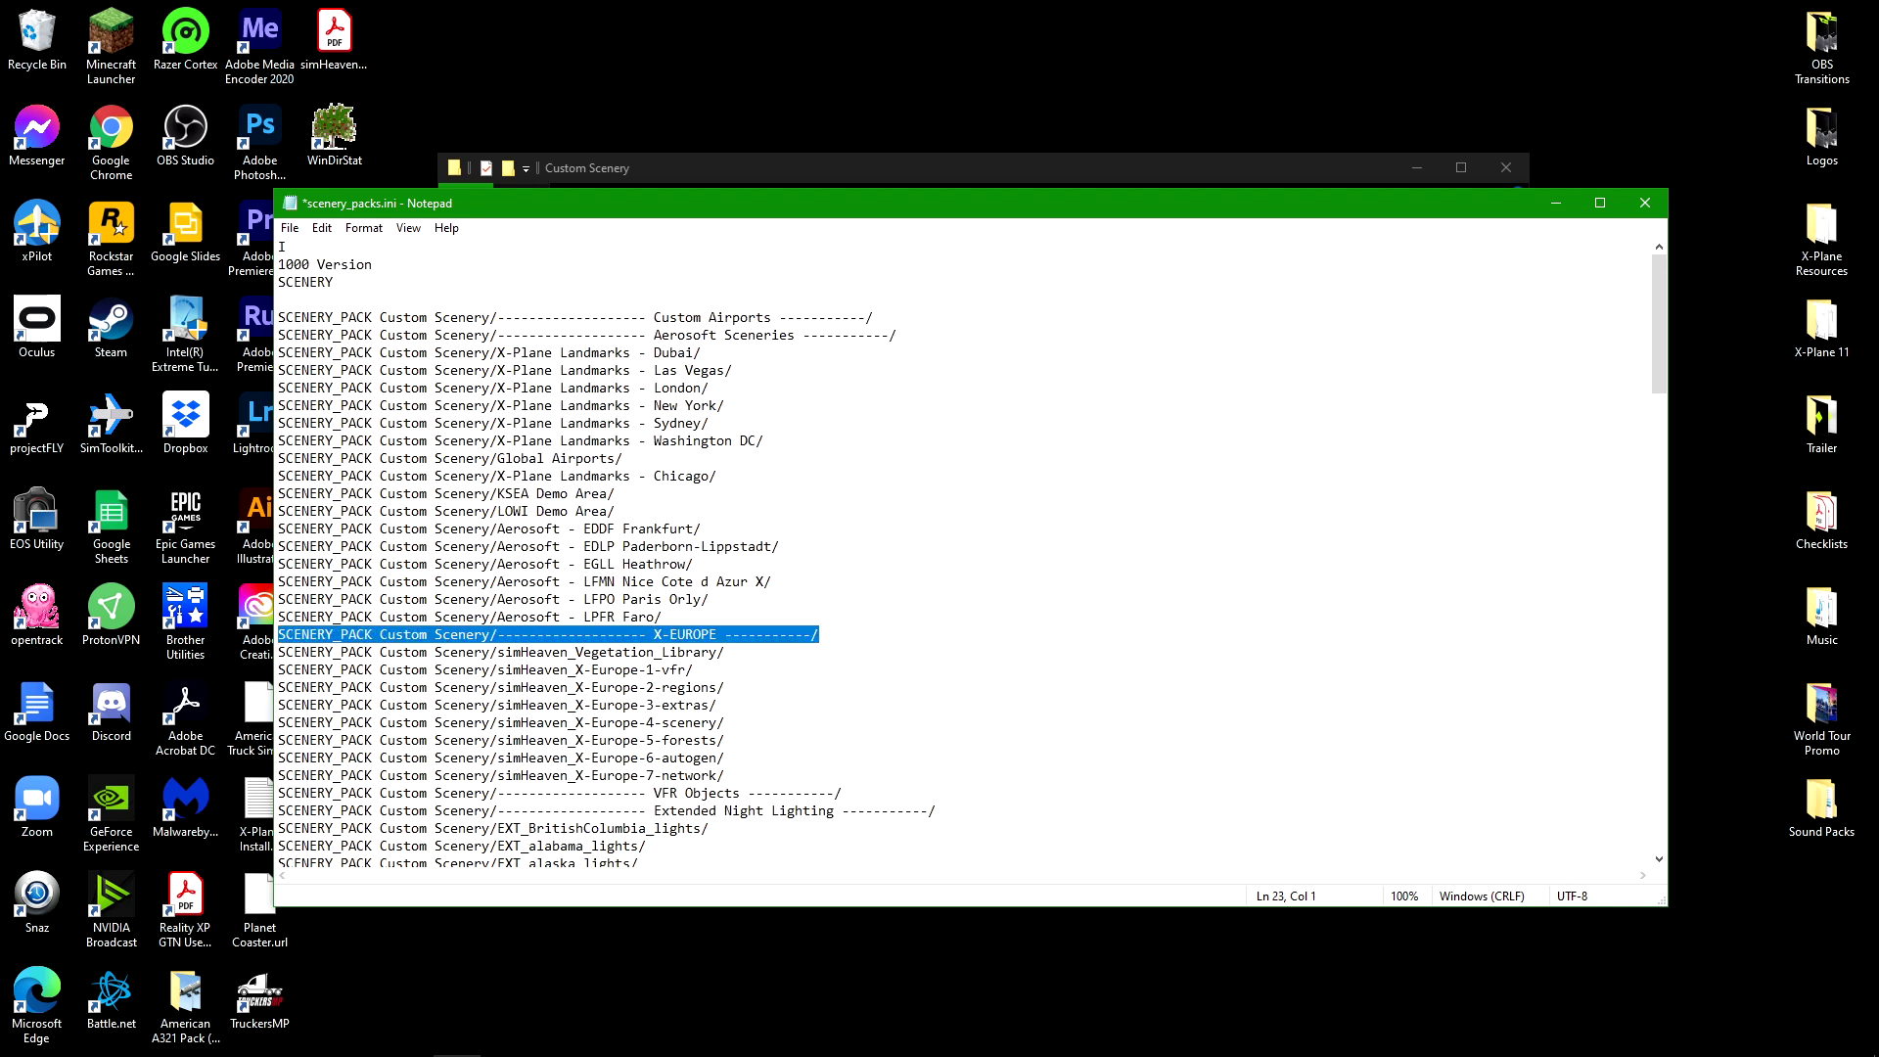
Step: Save scenery_packs.ini, close it and return to the Custom Scenery folder
left_click(289, 227)
left_click(320, 314)
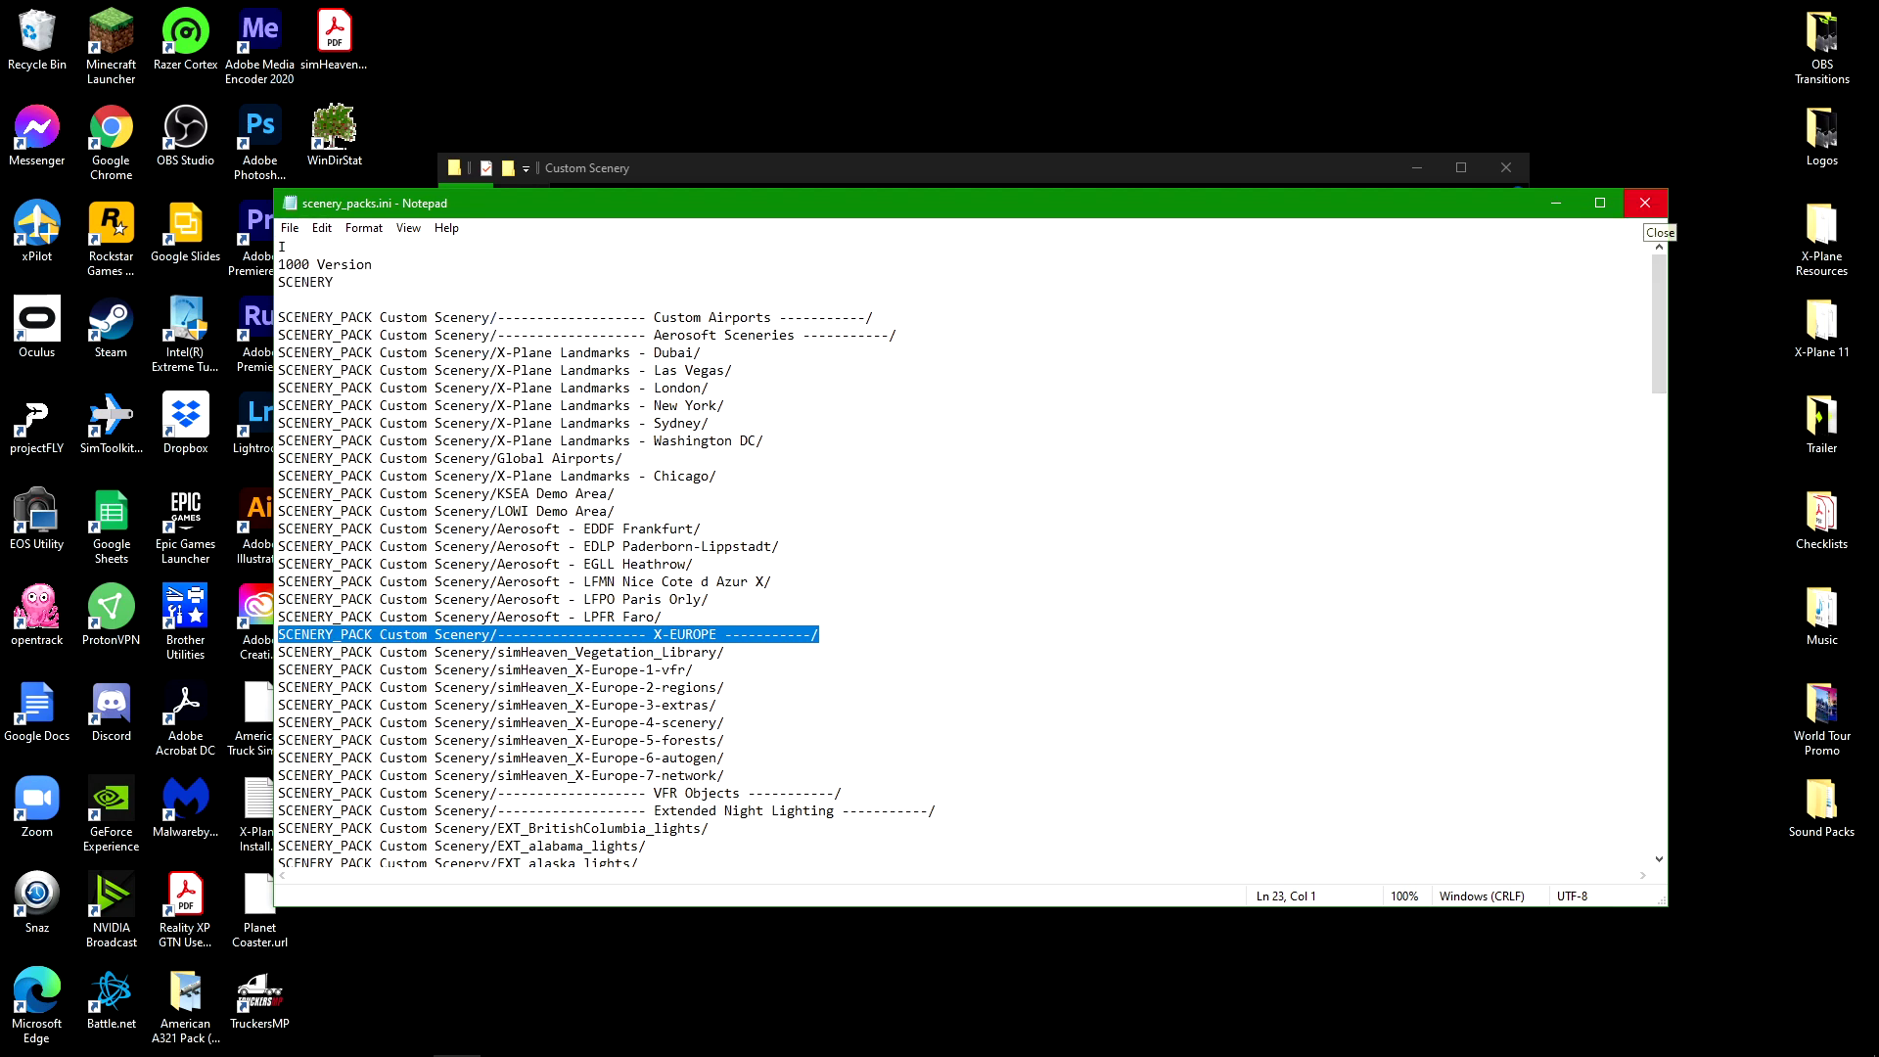
left_click(1644, 202)
left_click(1330, 548)
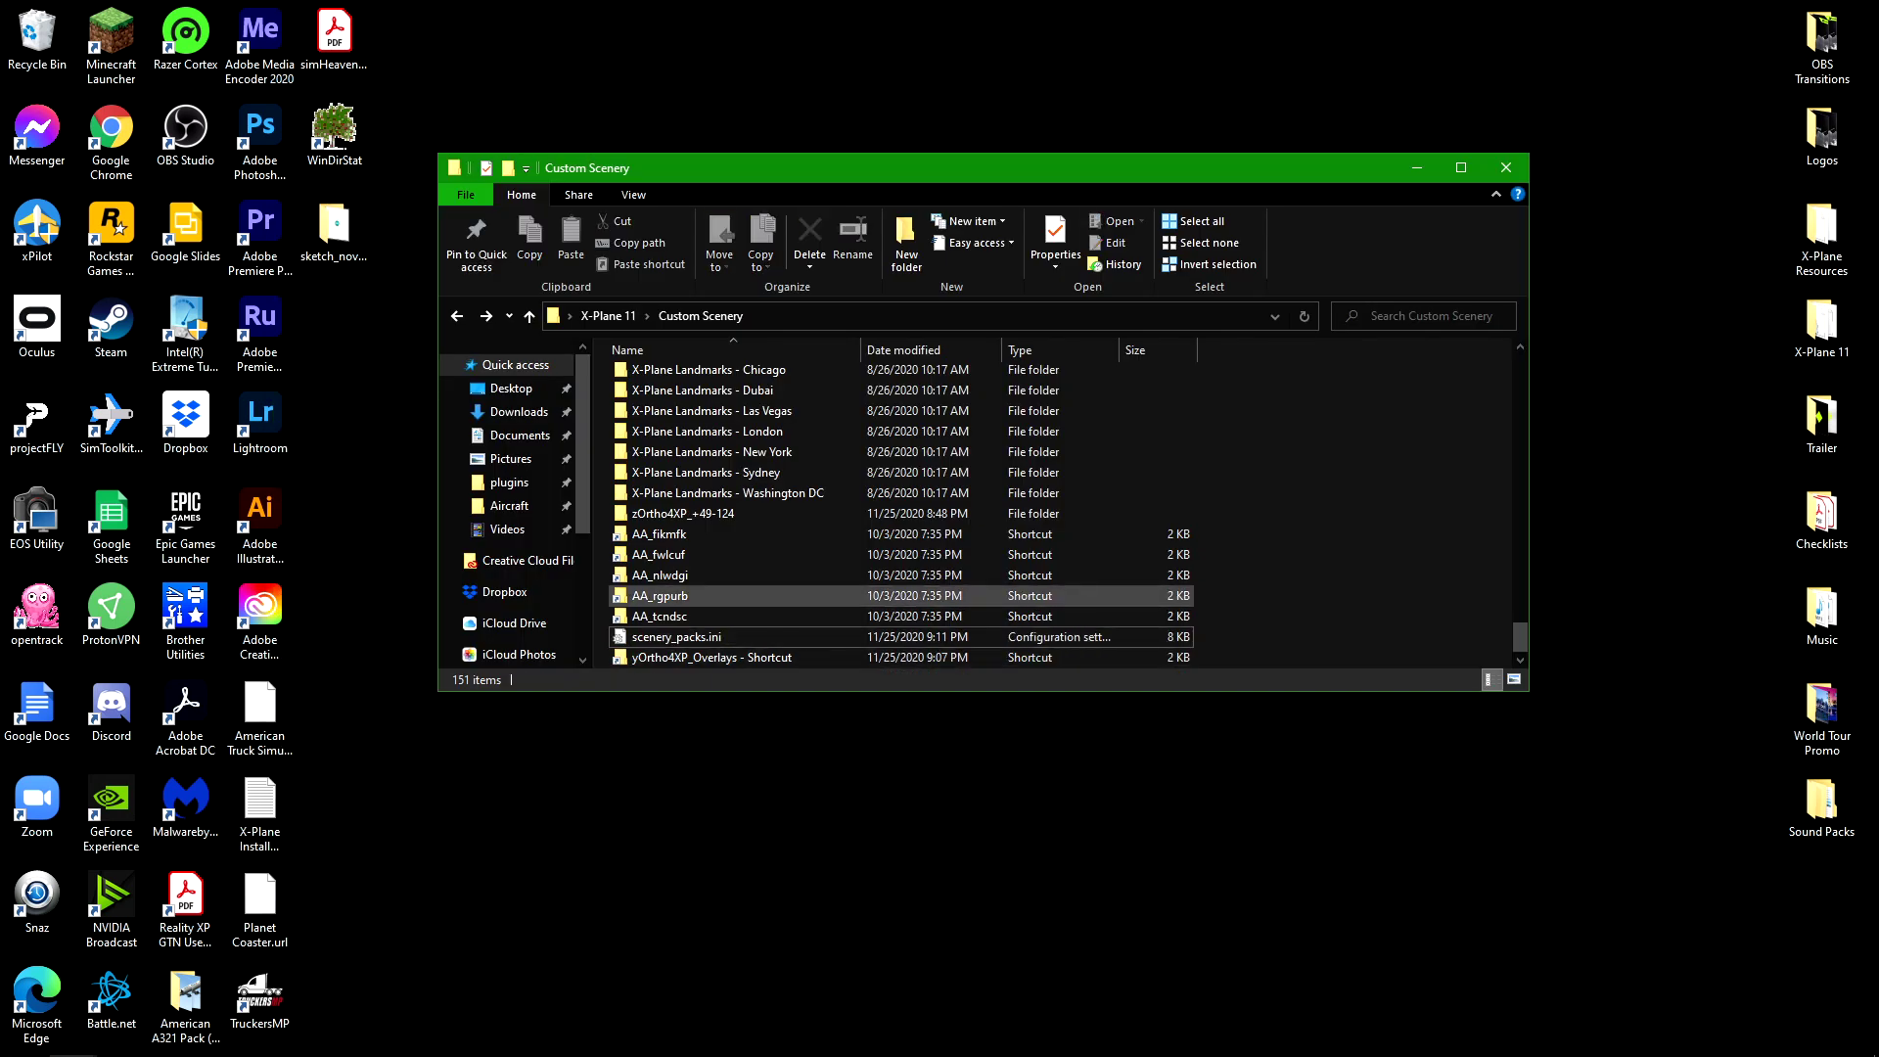
Step: Go up to the X-Plane 11 folder and launch X-Plane.exe
scroll(666, 595, "up", 3)
left_click(608, 315)
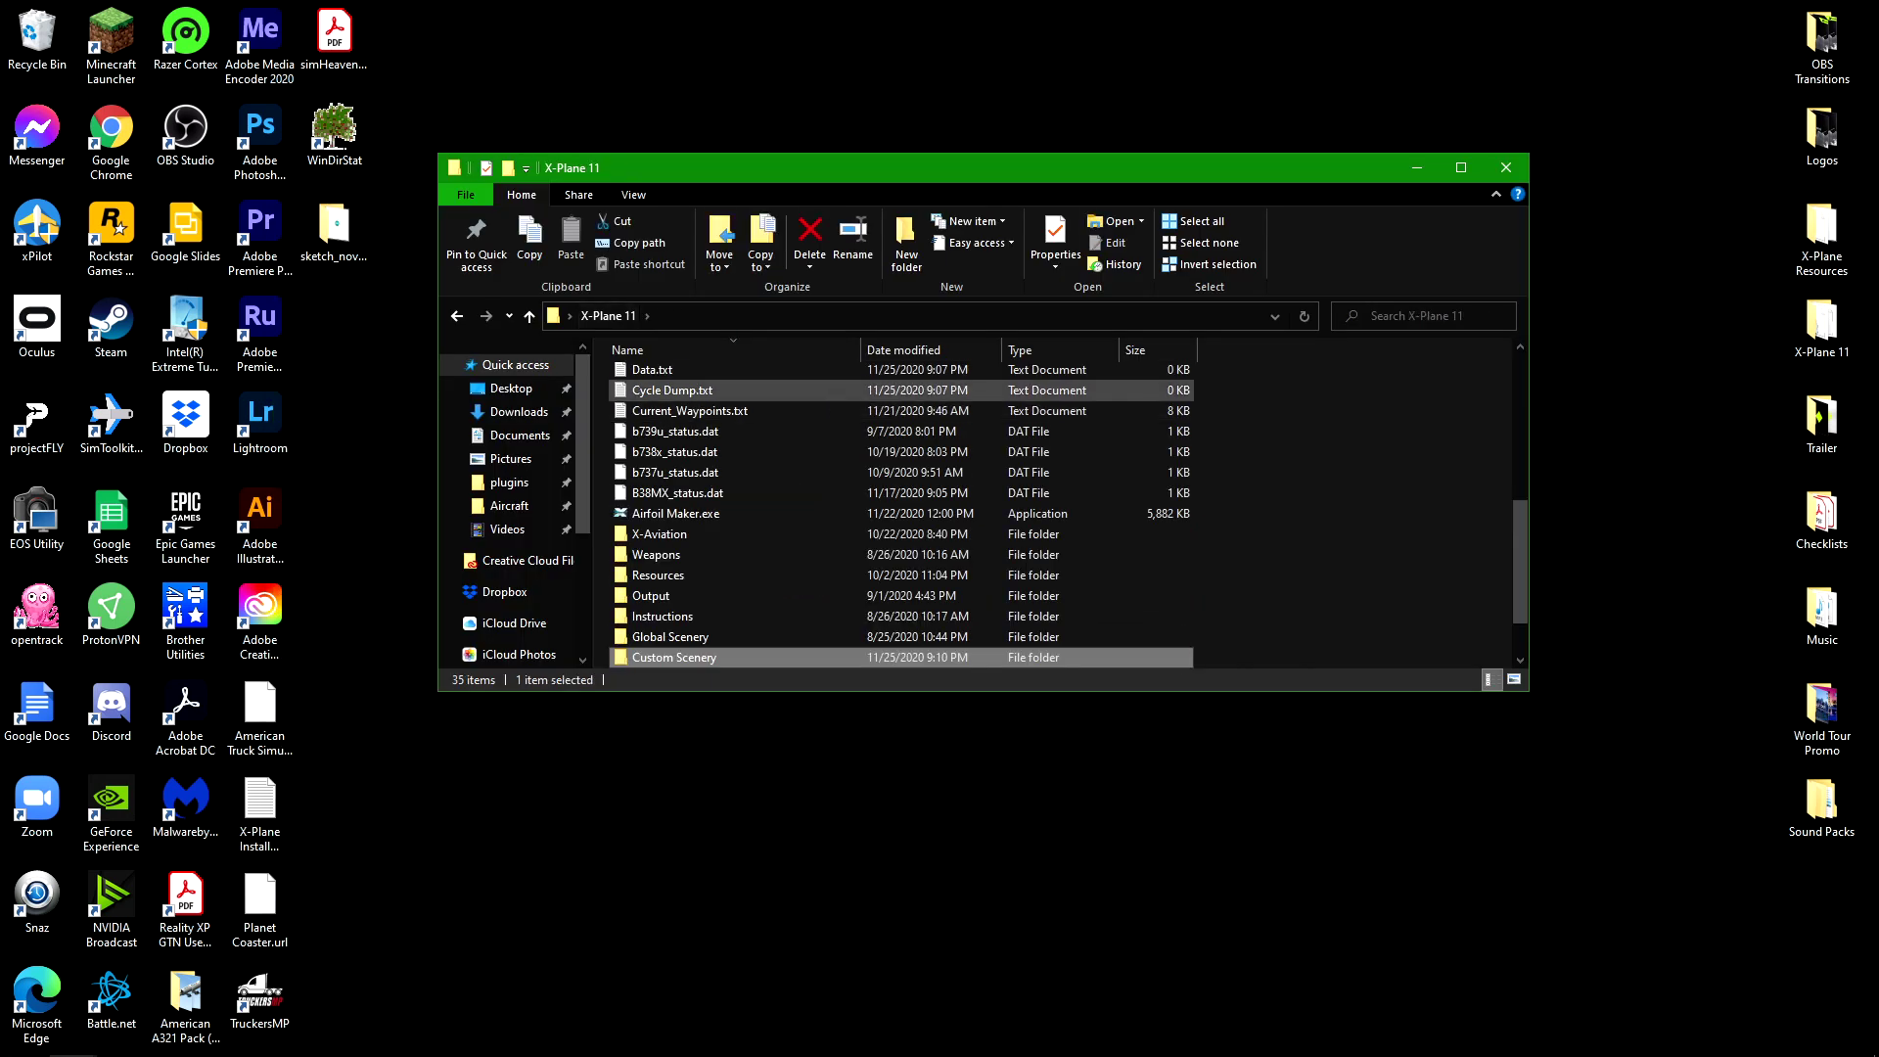
scroll(675, 495, "up", 3)
scroll(675, 495, "up", 1)
left_click(666, 398)
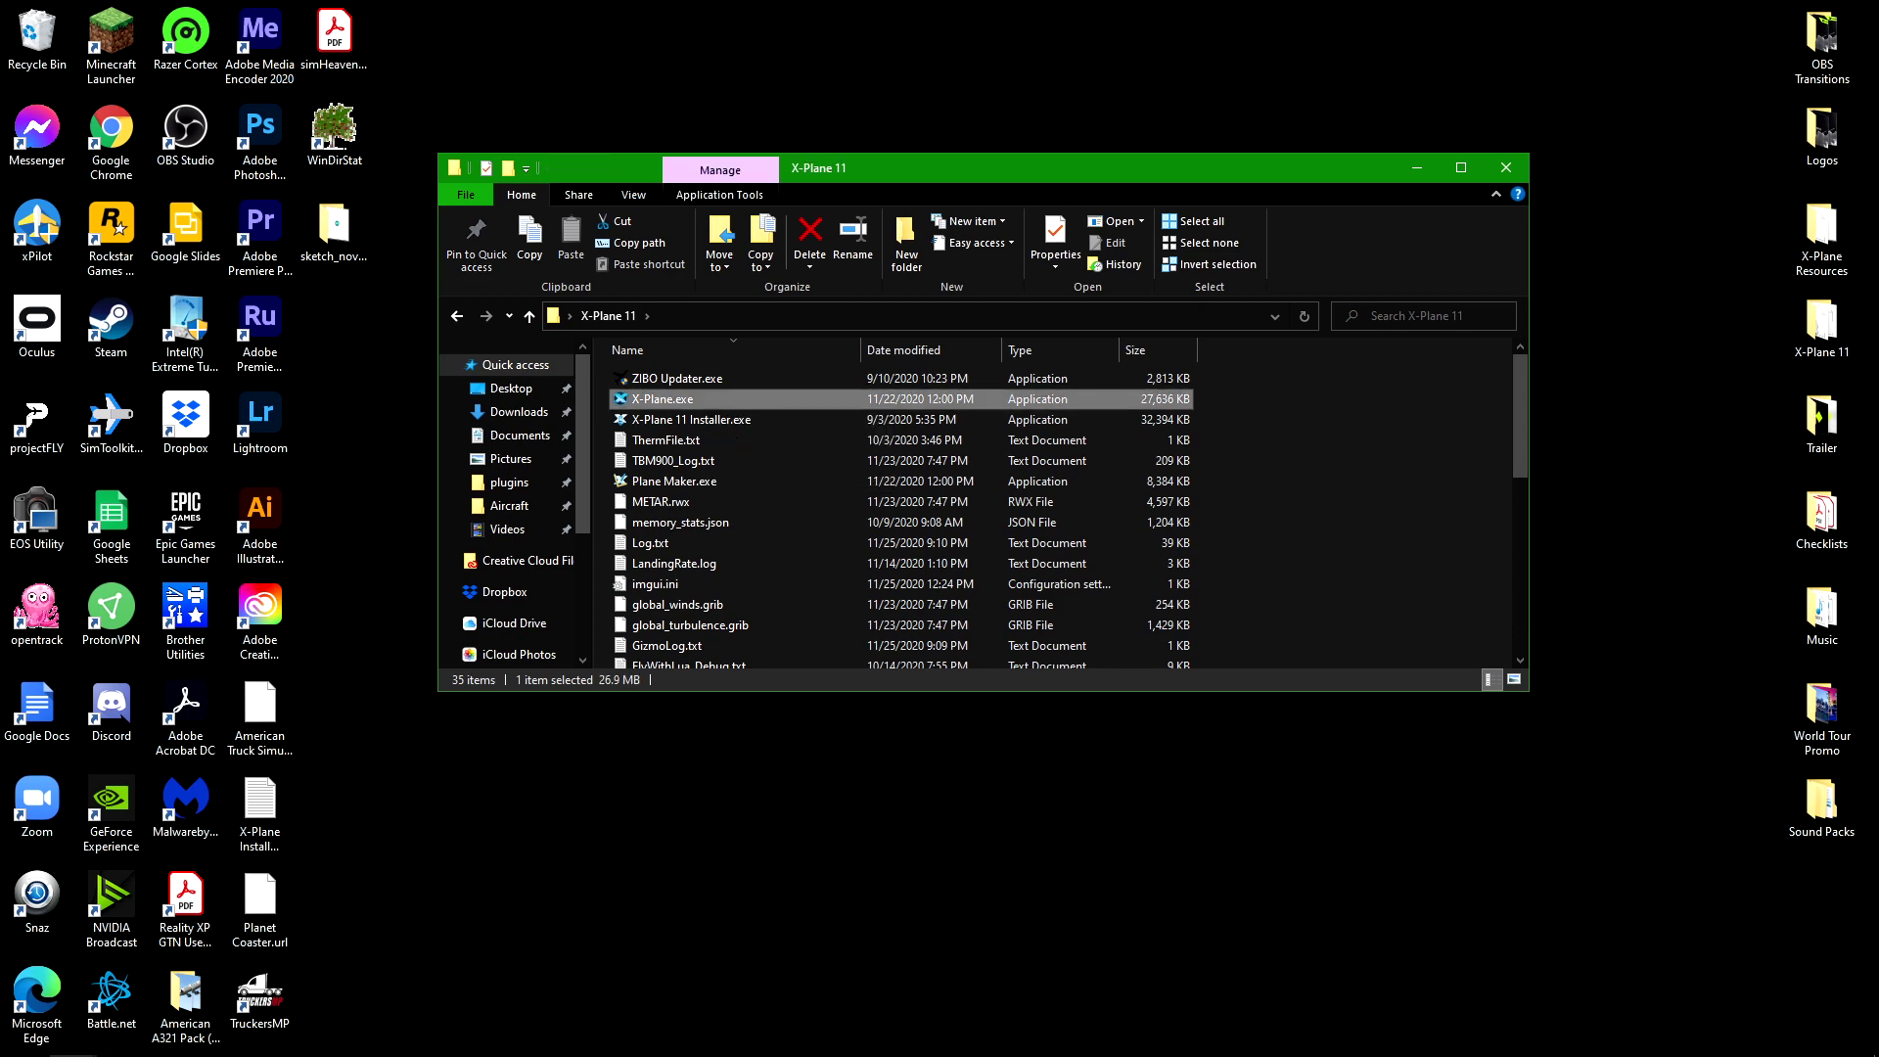
double_click(665, 398)
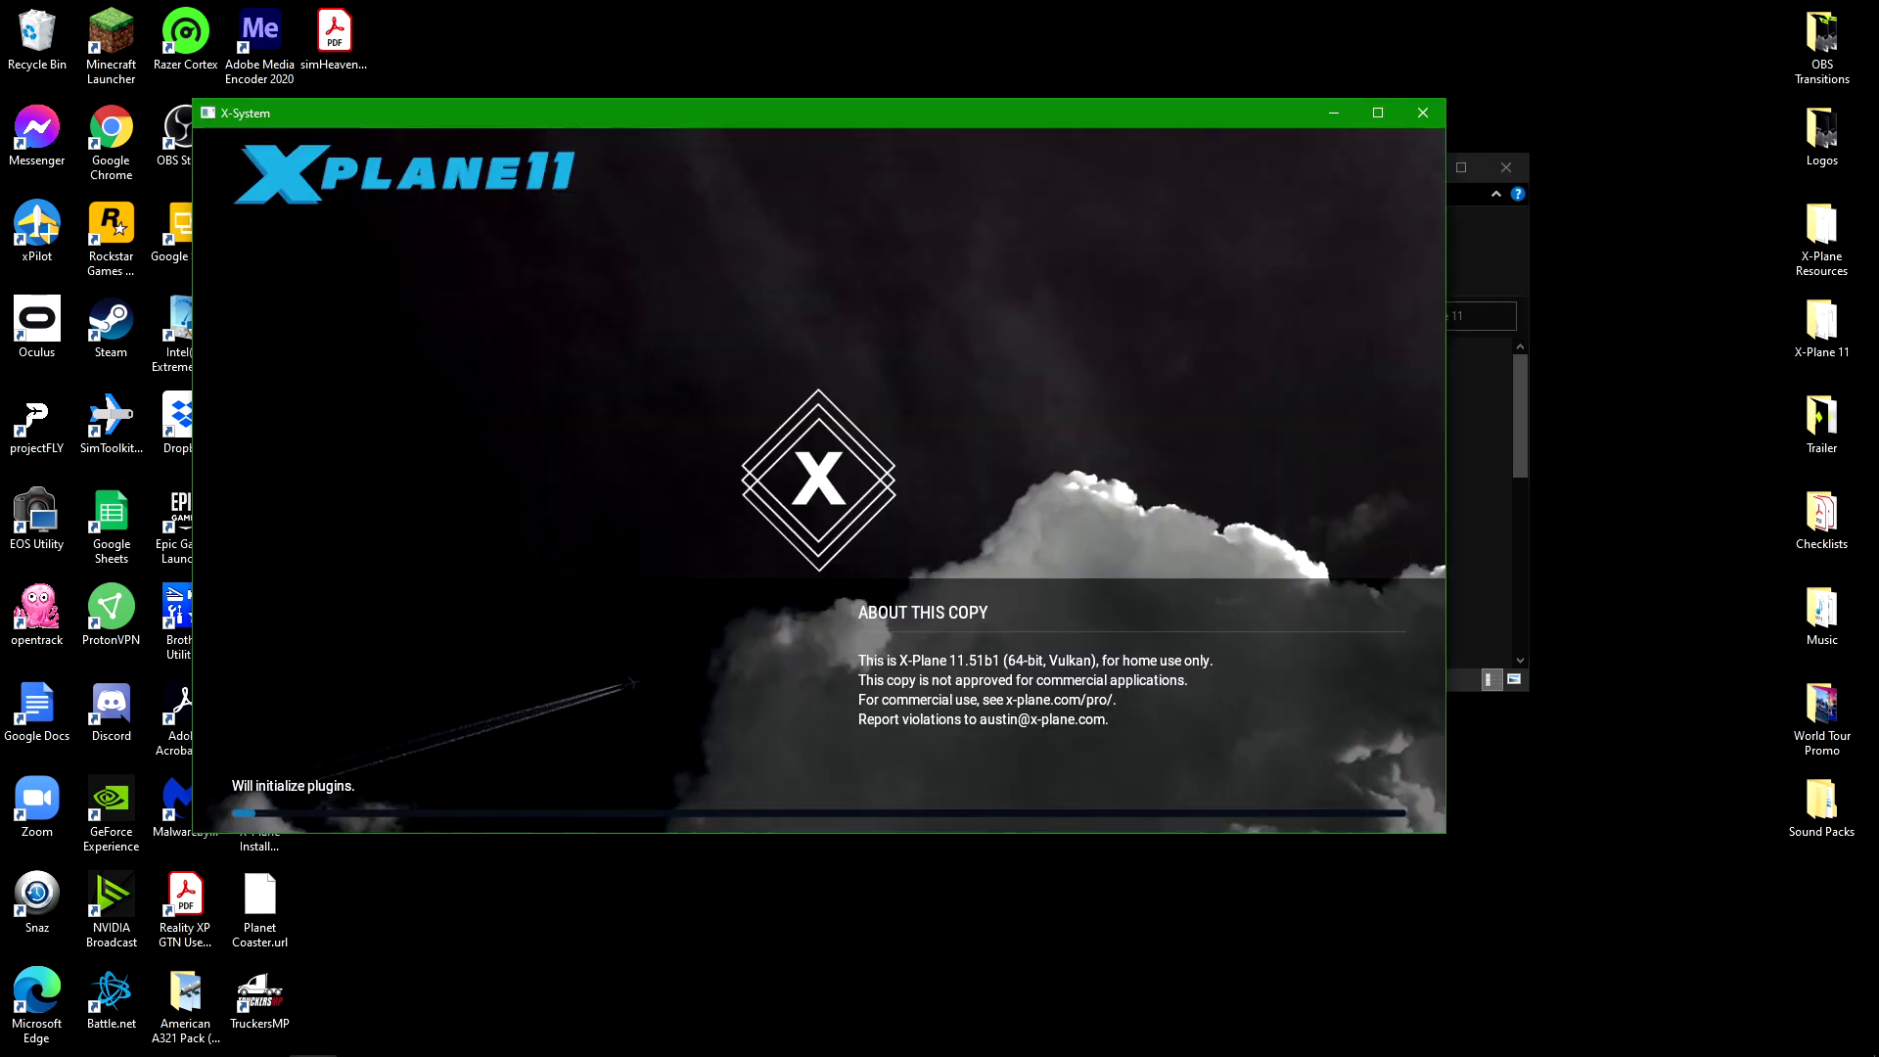